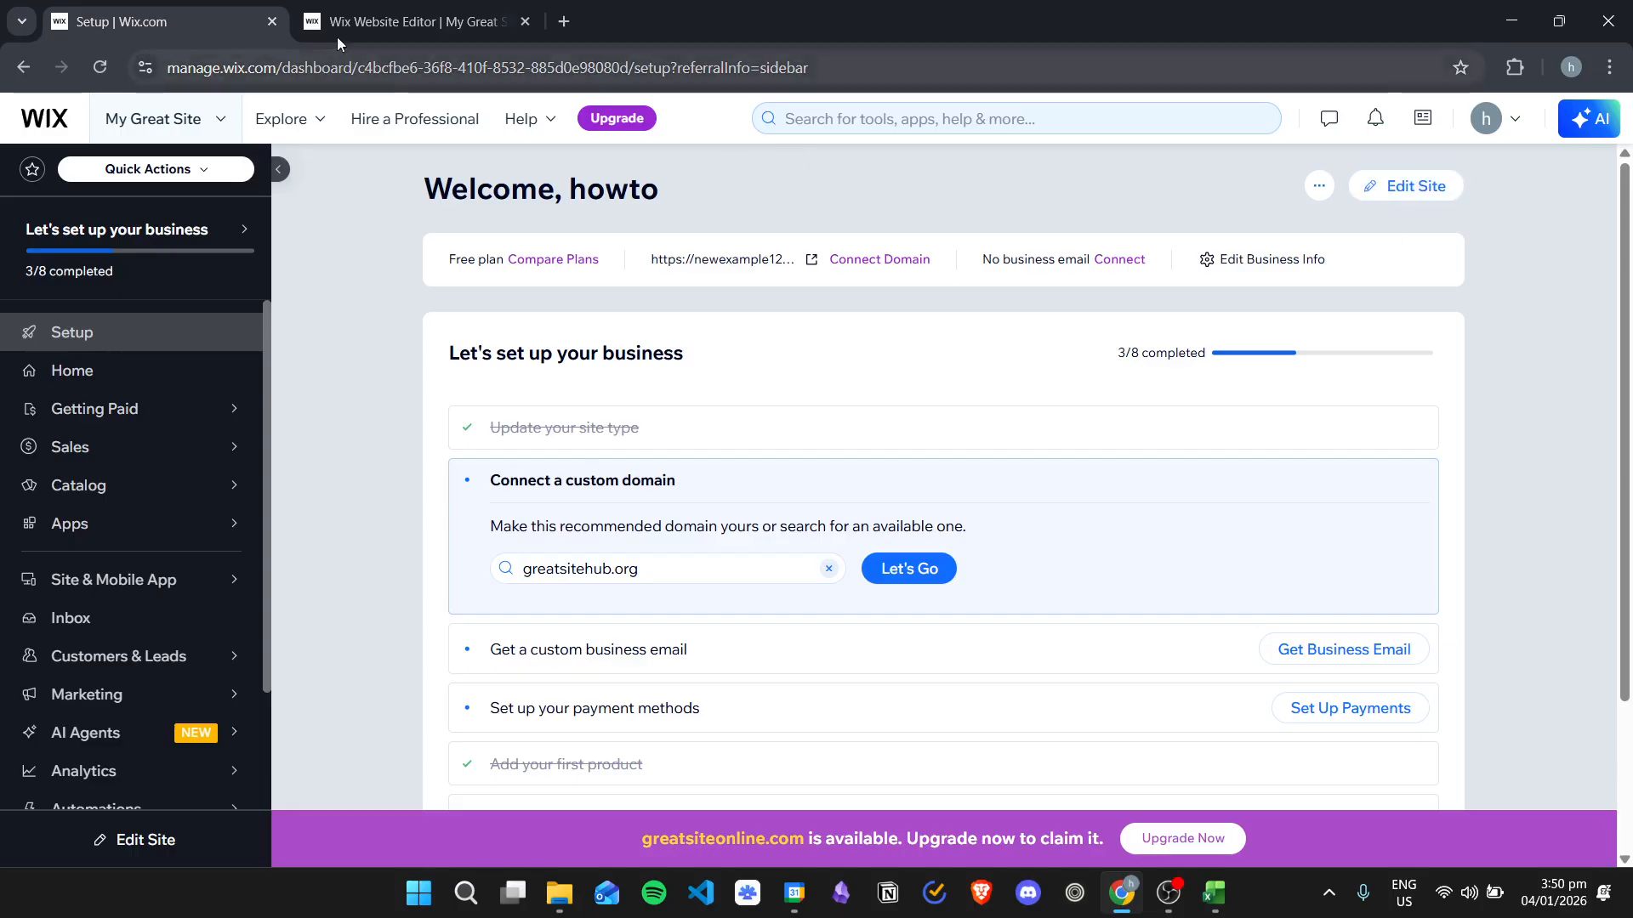
Switch to the site editor, search the App Market for "online programs" and open the Wix Online Programs app page.
click(409, 21)
scroll(1232, 478, down, 5)
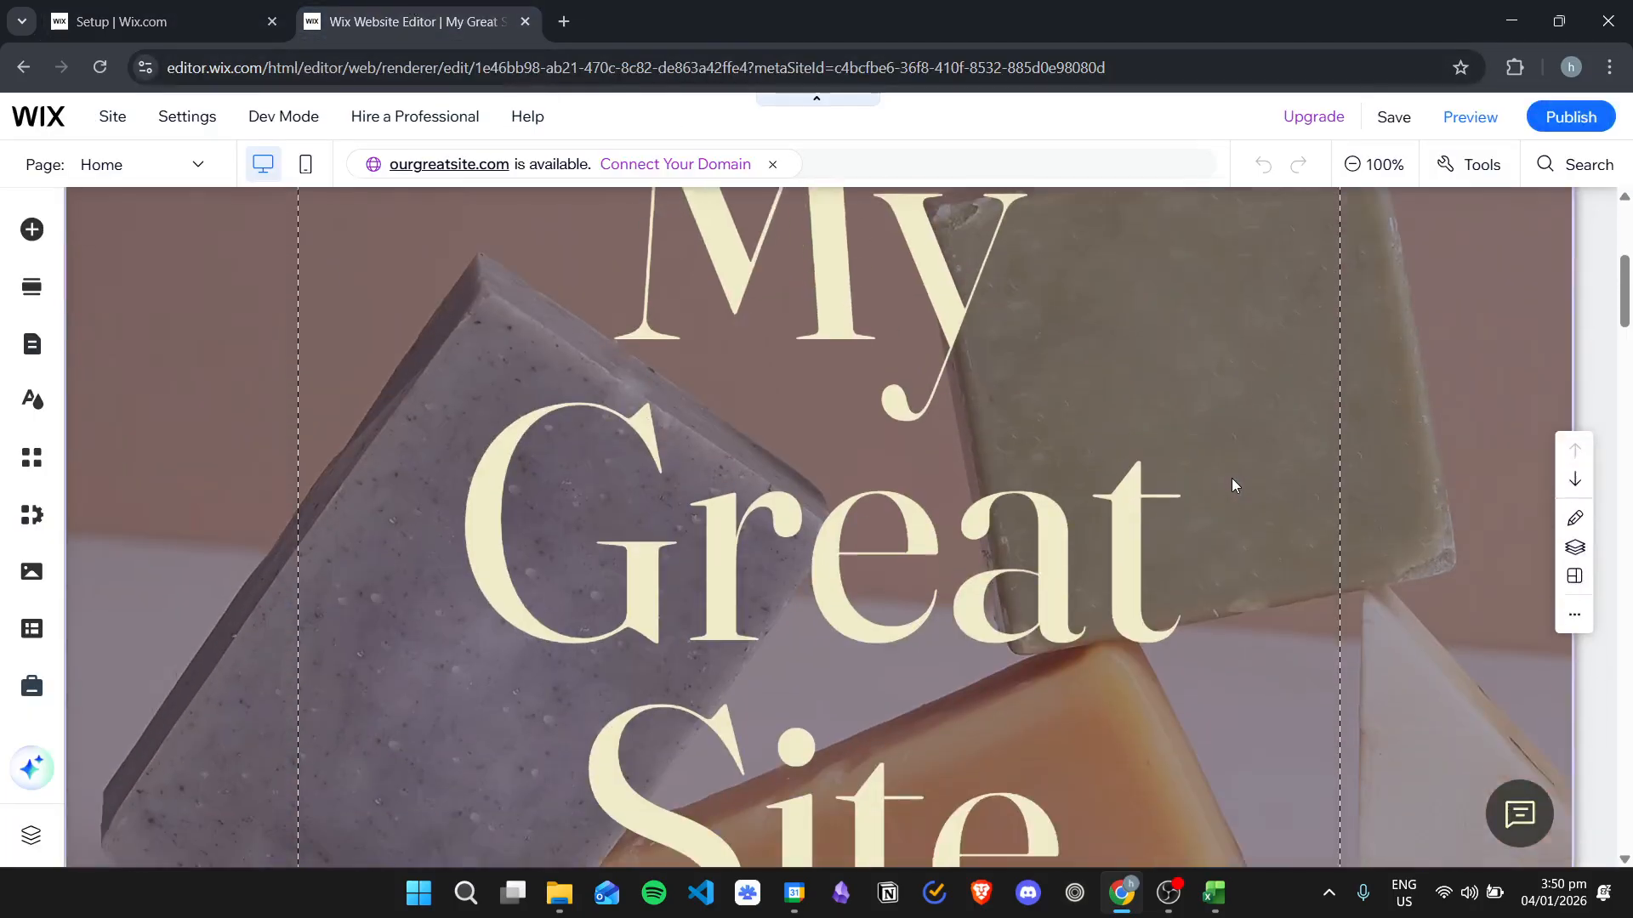
scroll(1249, 456, up, 5)
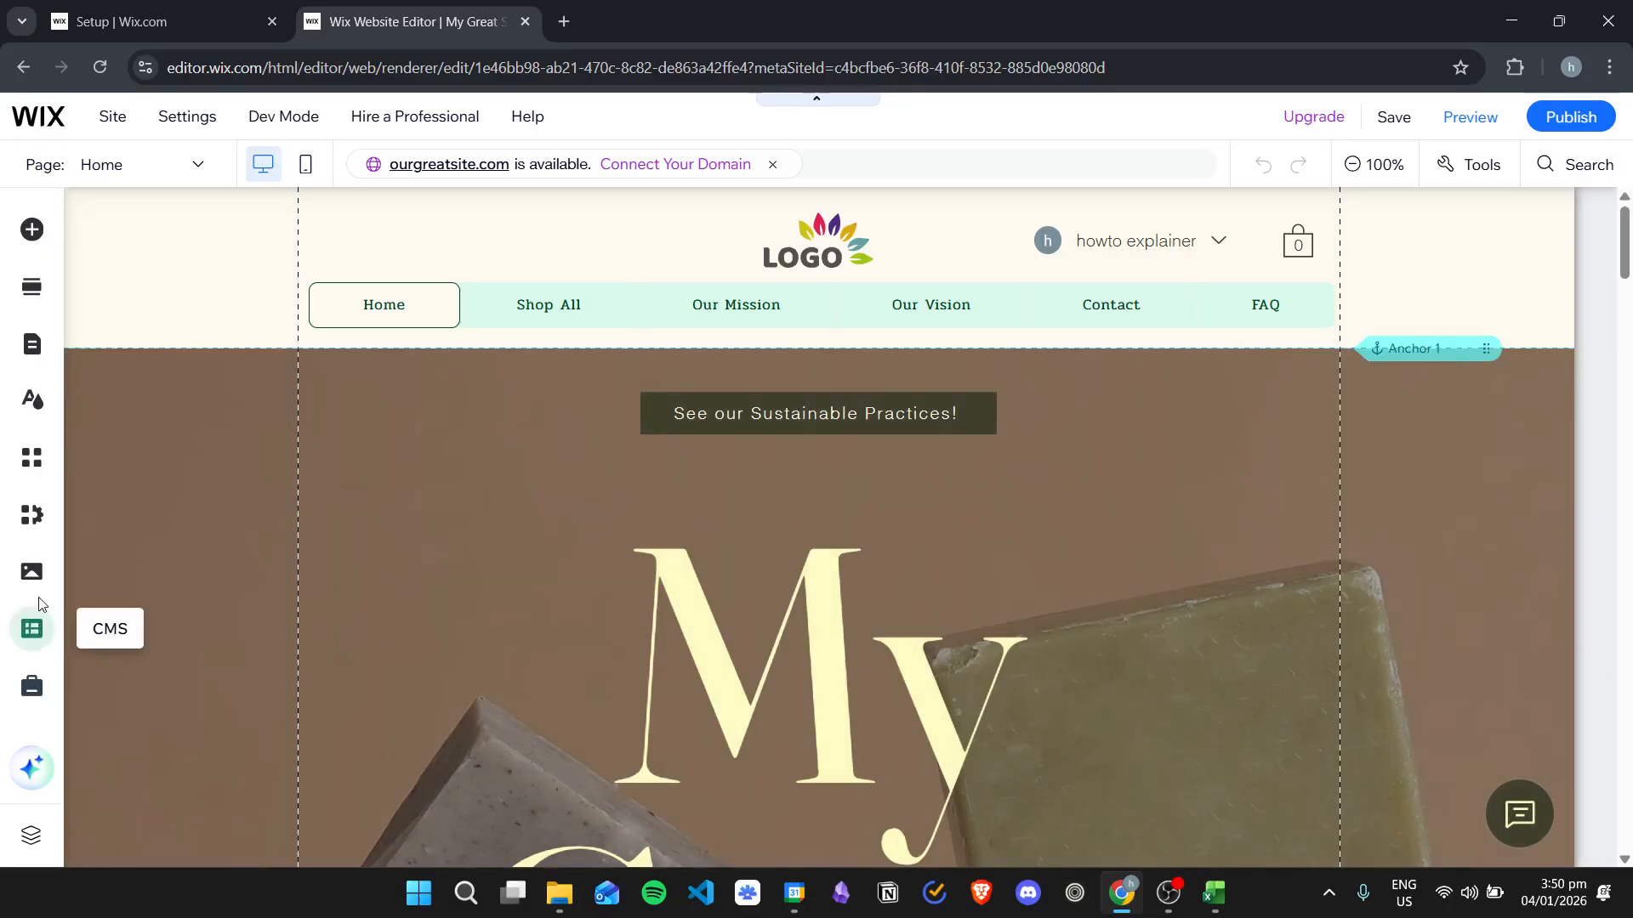
click(33, 460)
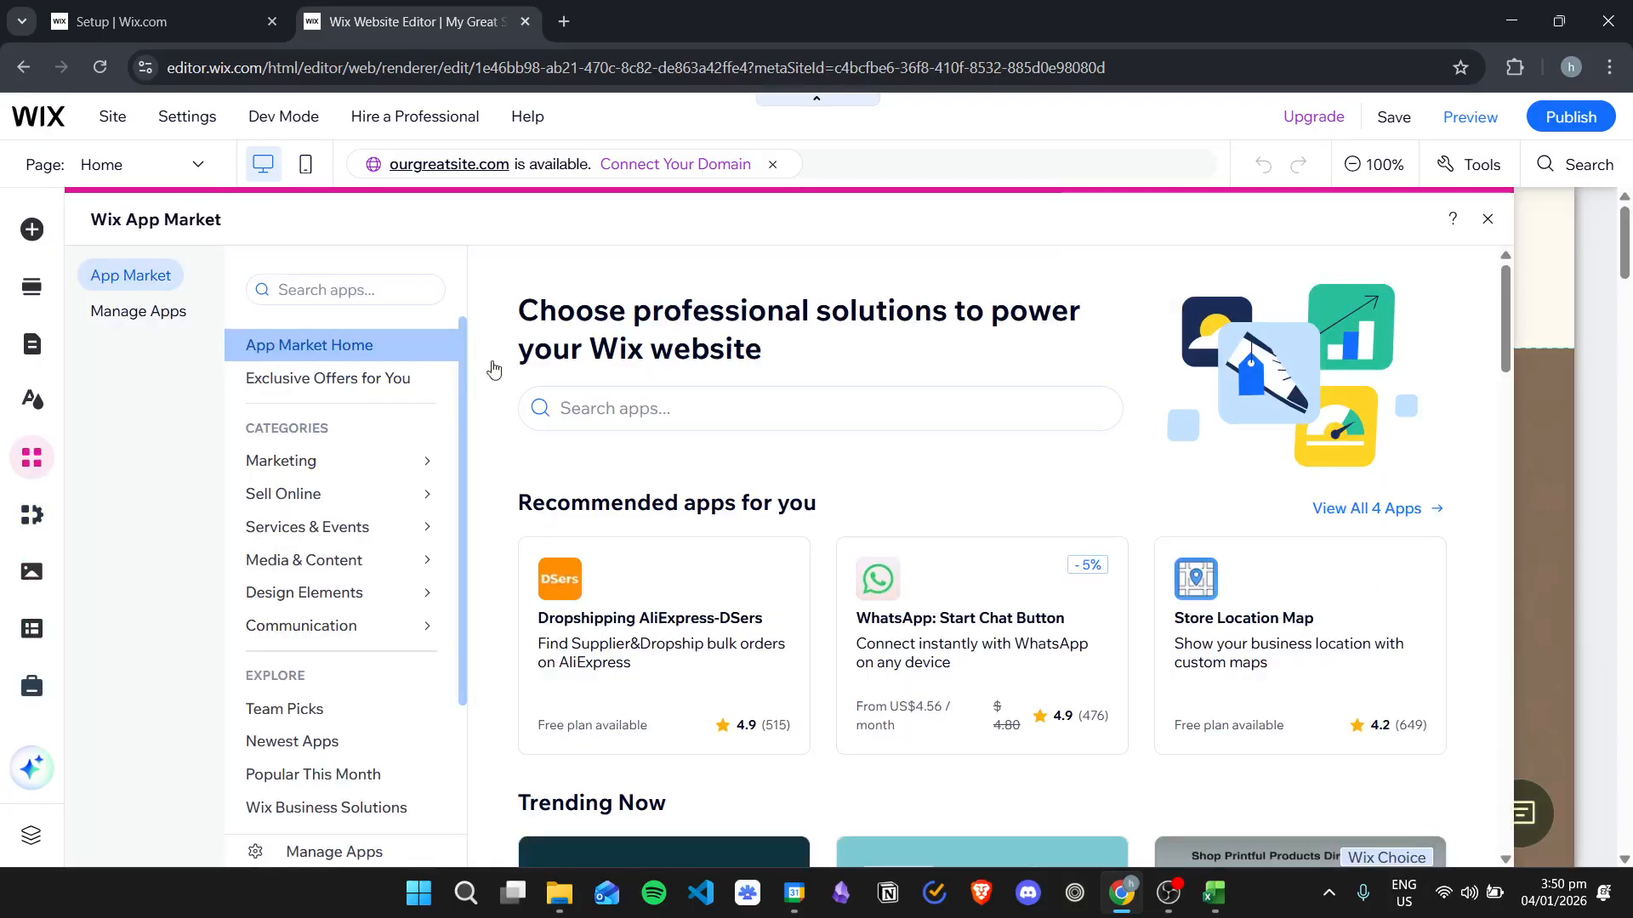
click(672, 394)
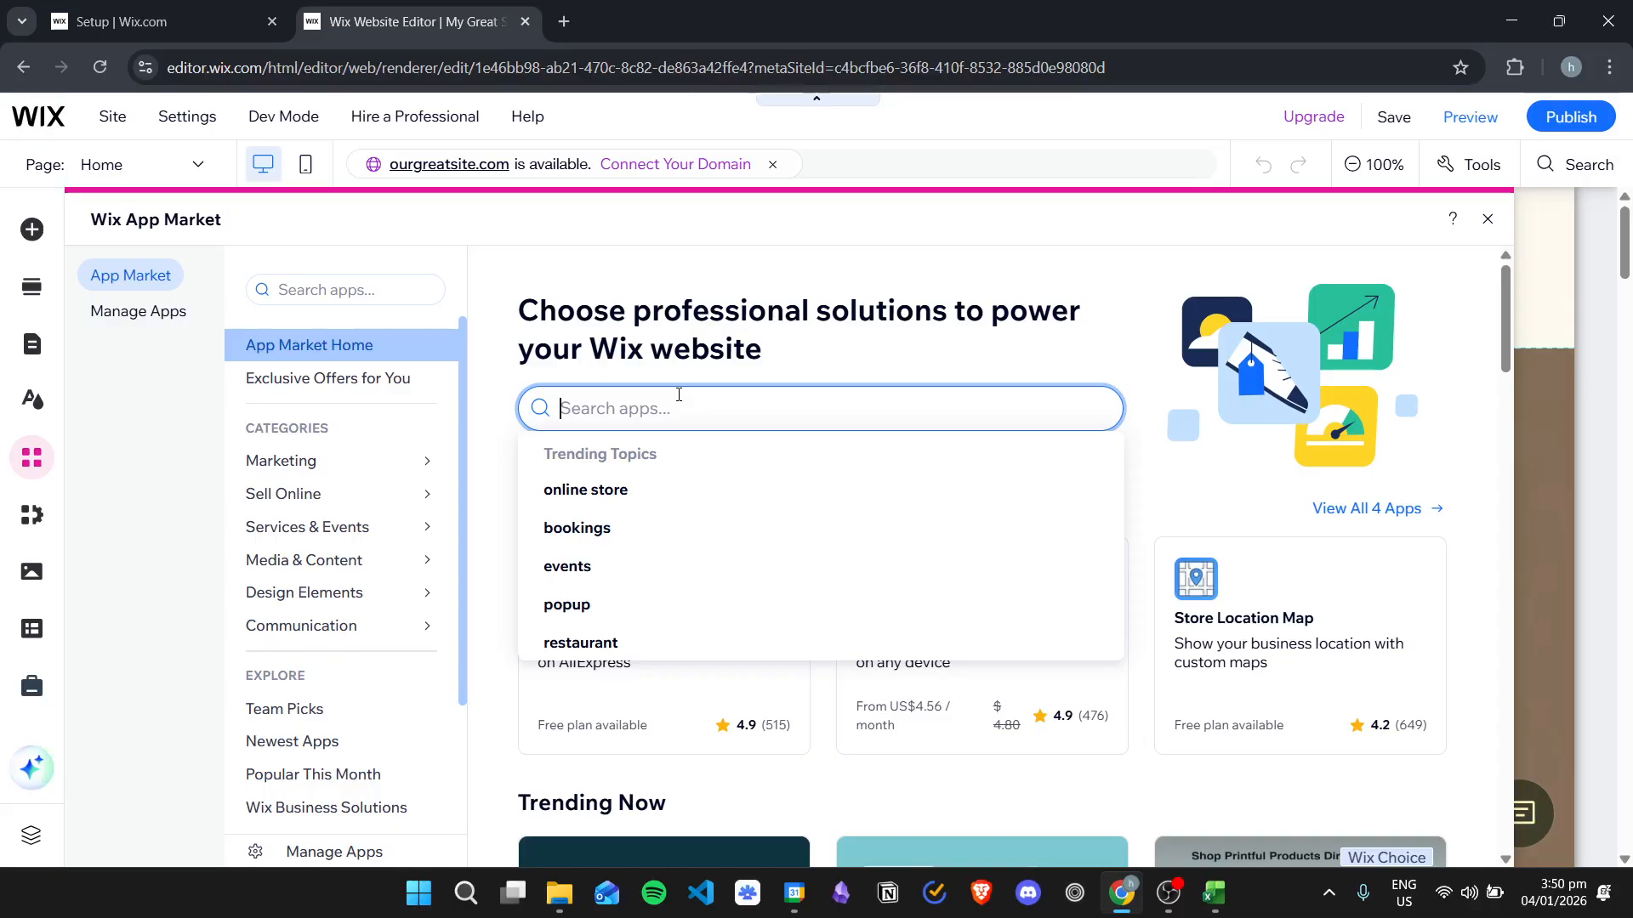
text(online programs)
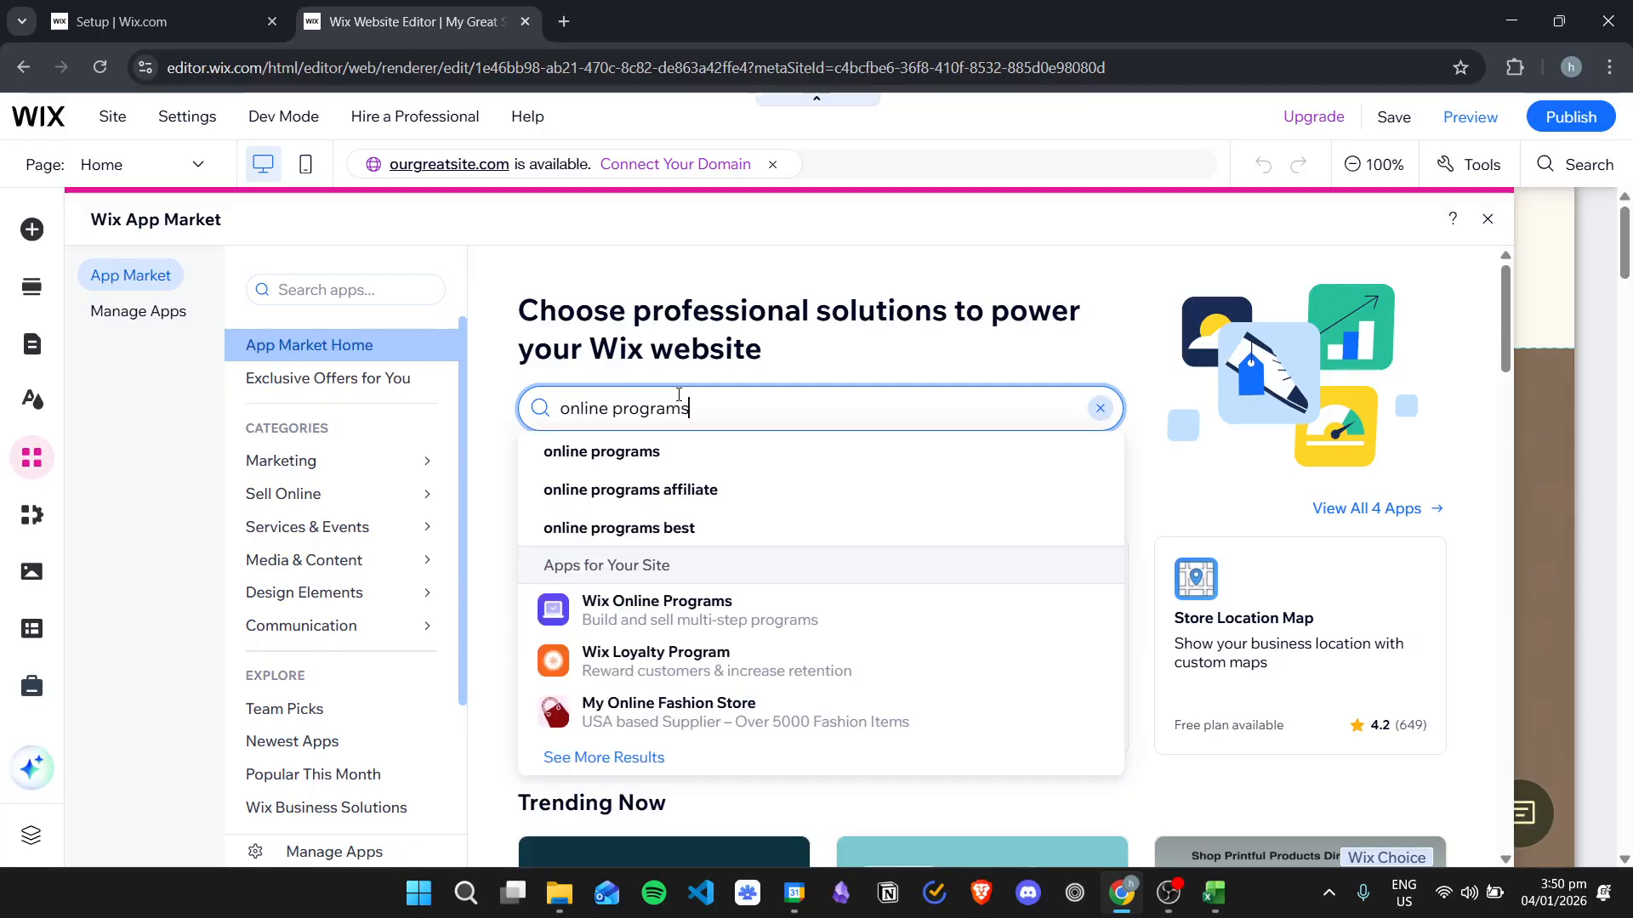
click(689, 623)
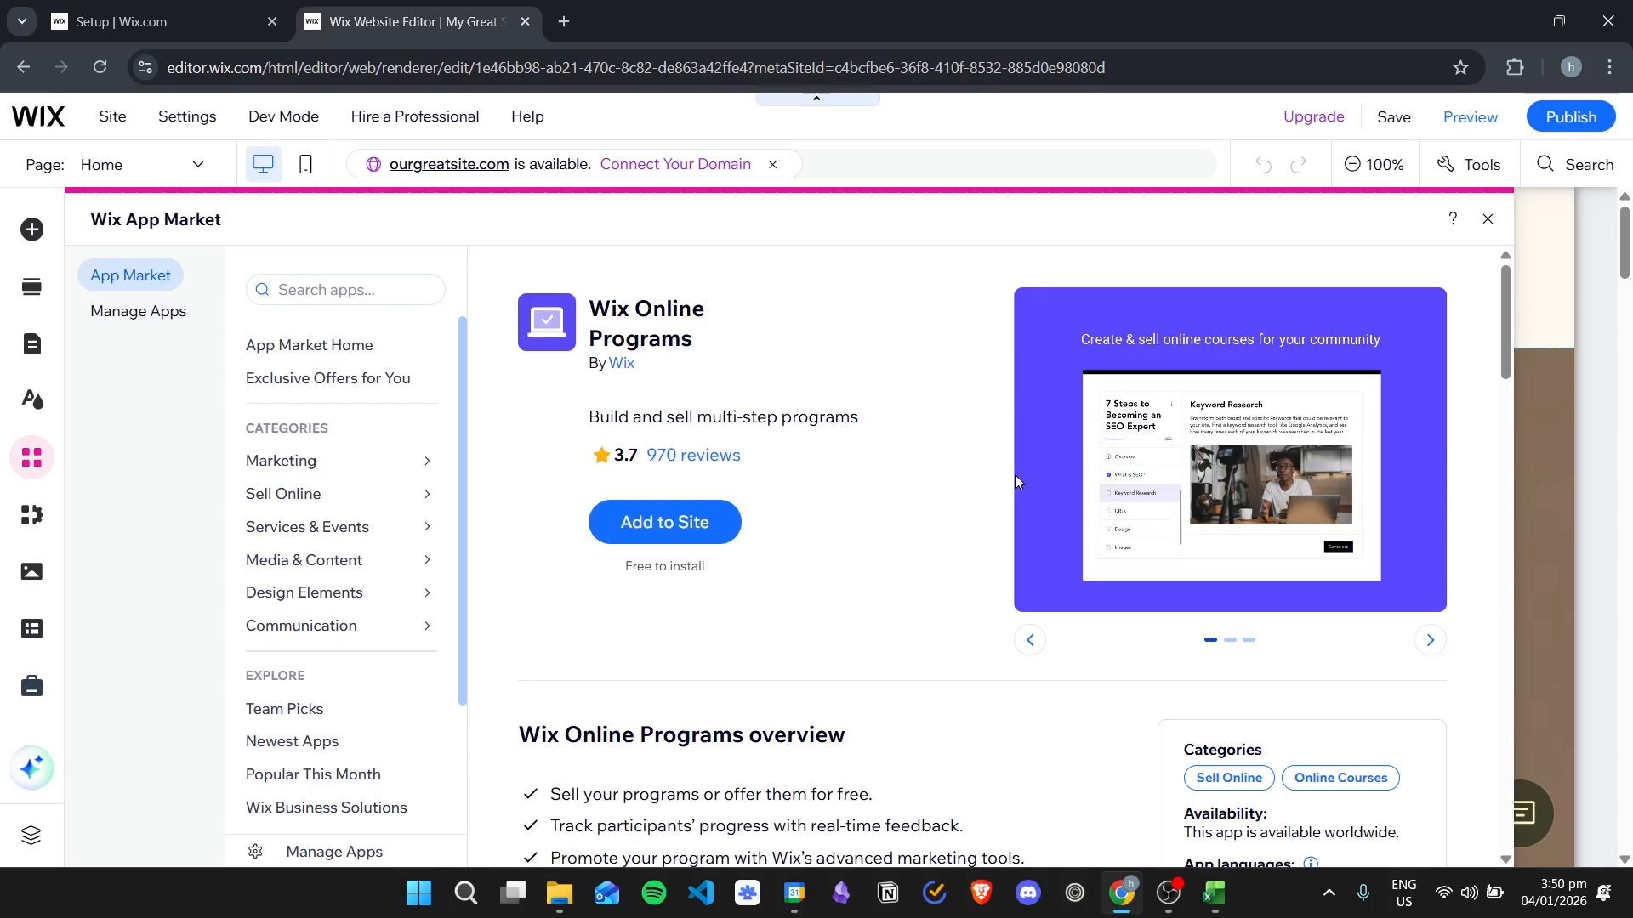
Add the Wix Online Programs app to the site, retrying the installation if needed.
scroll(926, 463, down, 1)
scroll(903, 476, up, 1)
click(693, 521)
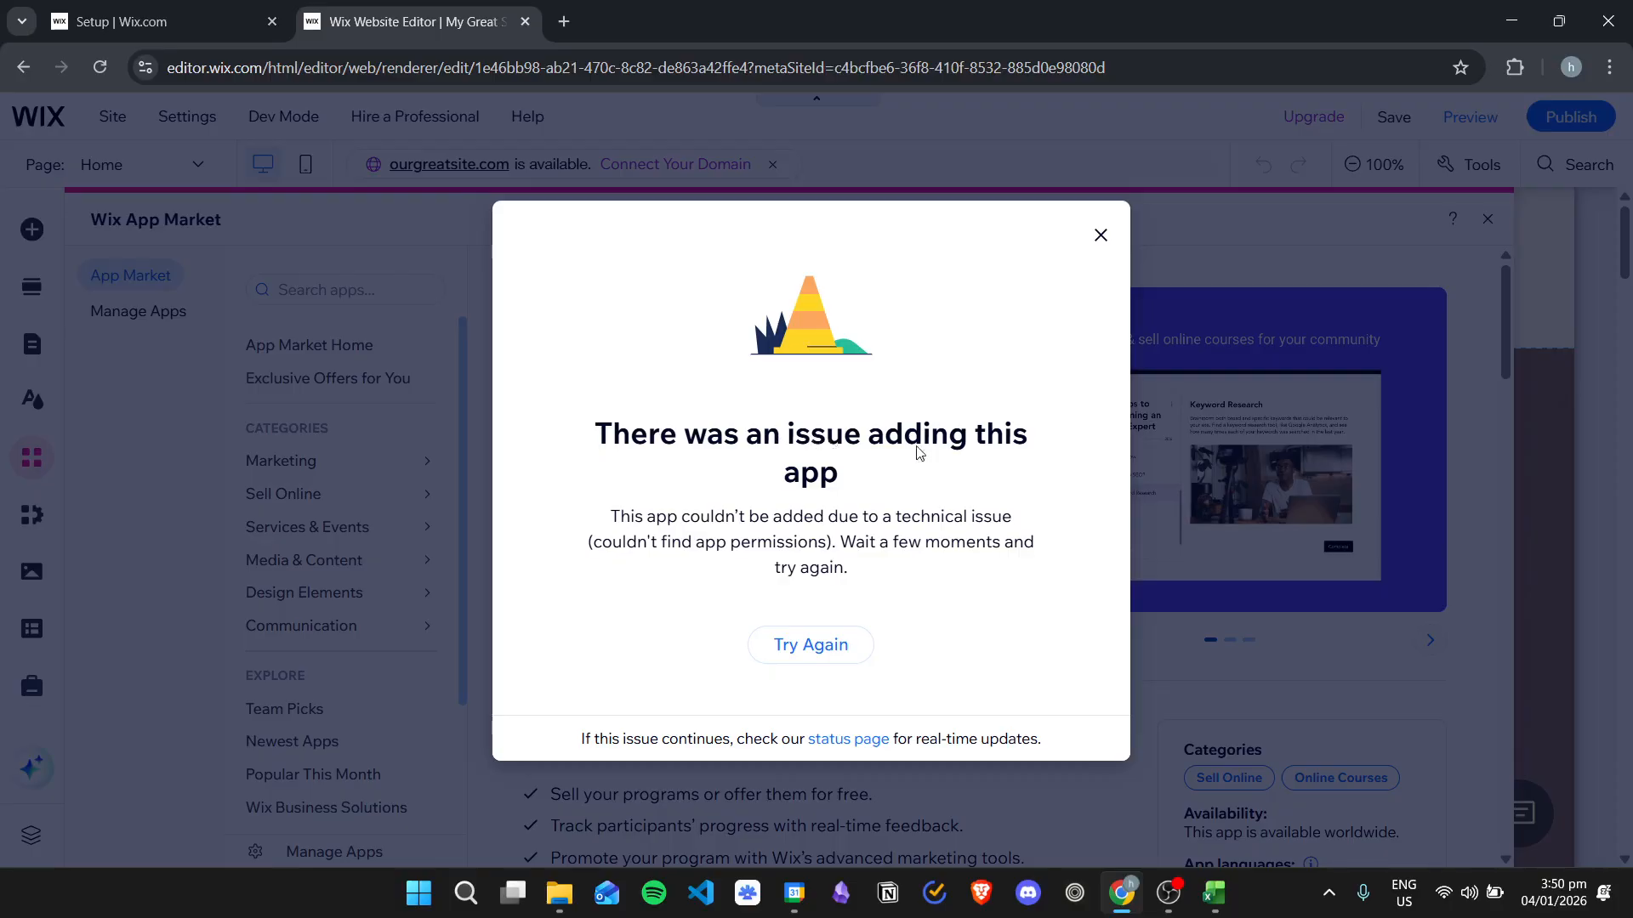
click(783, 646)
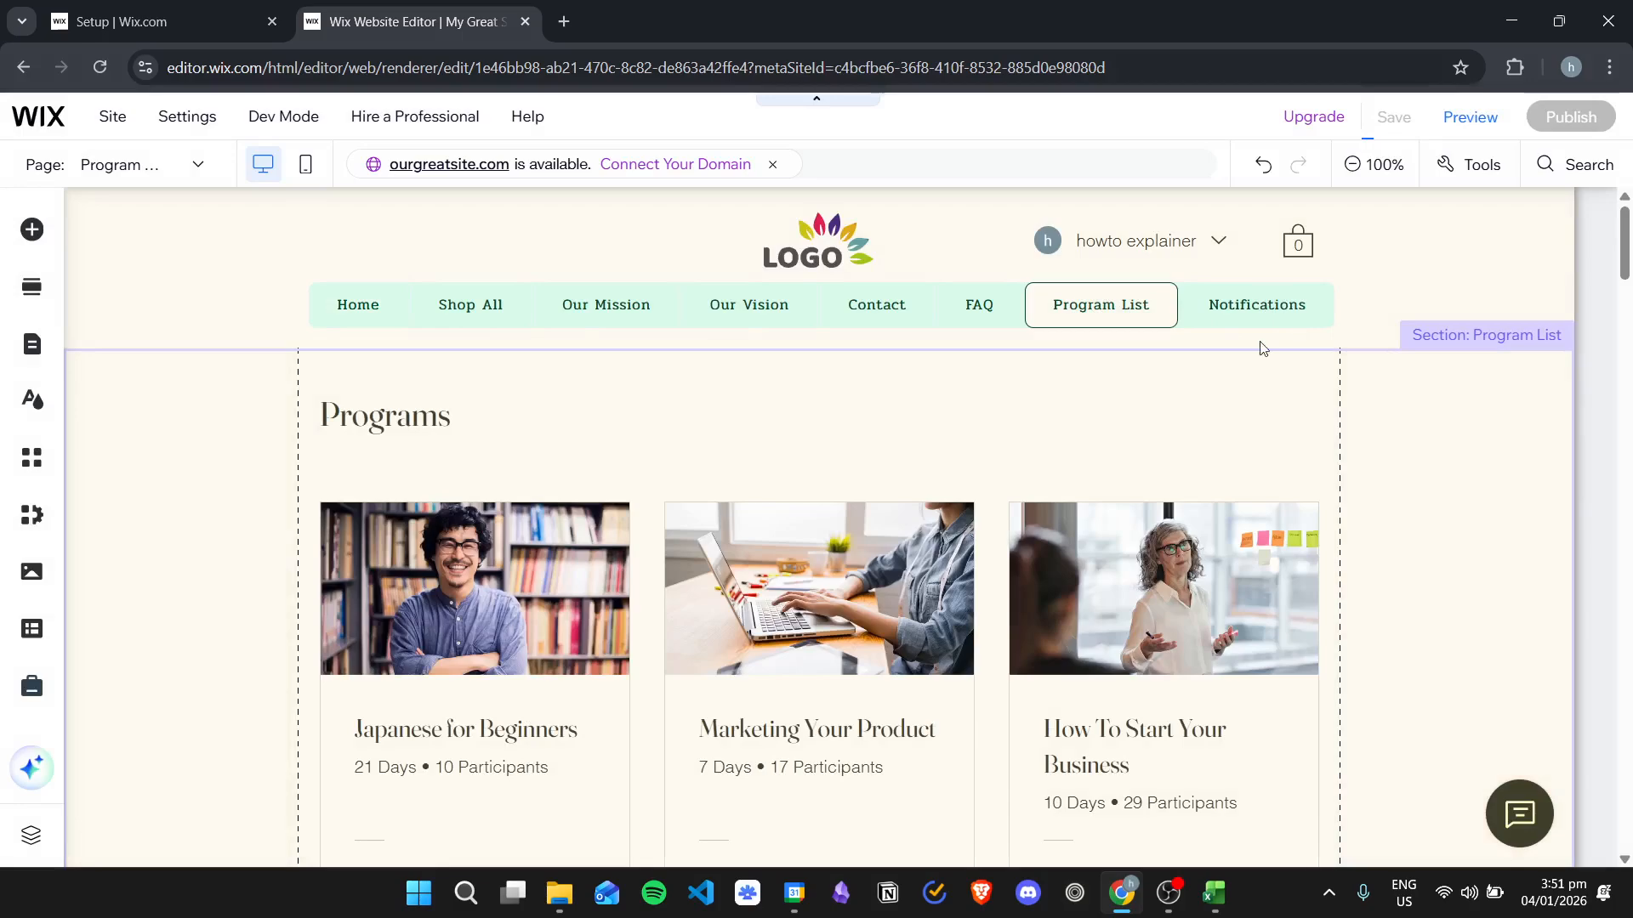
Select the Program List element on the new page and examine its sample program cards.
click(1243, 473)
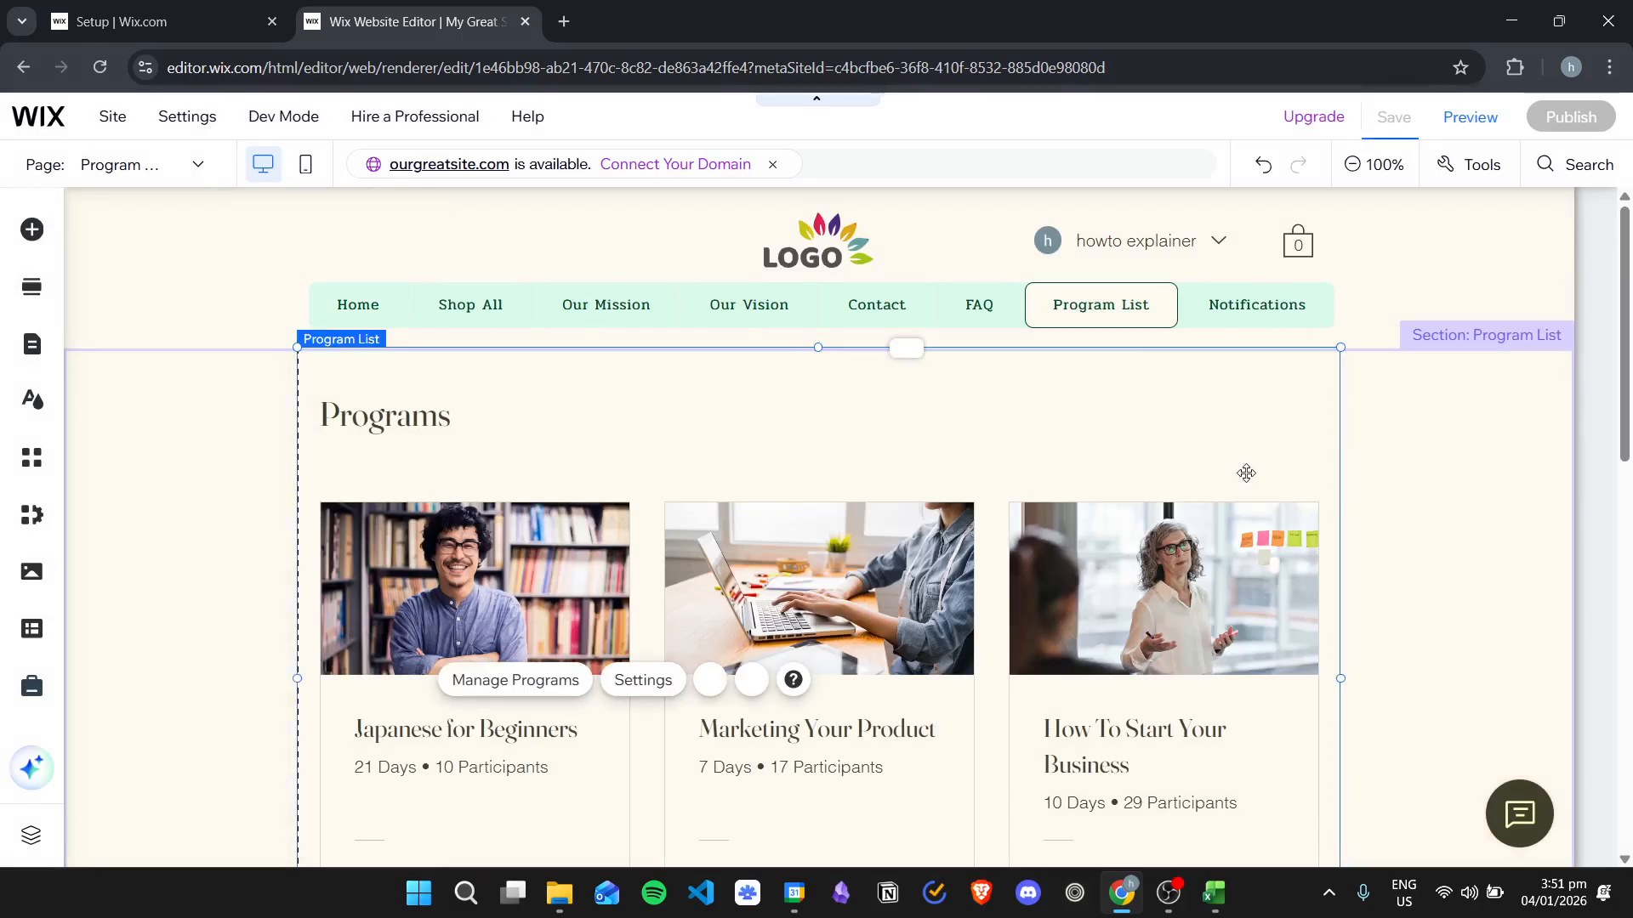
scroll(1105, 474, down, 1)
scroll(1122, 480, down, 1)
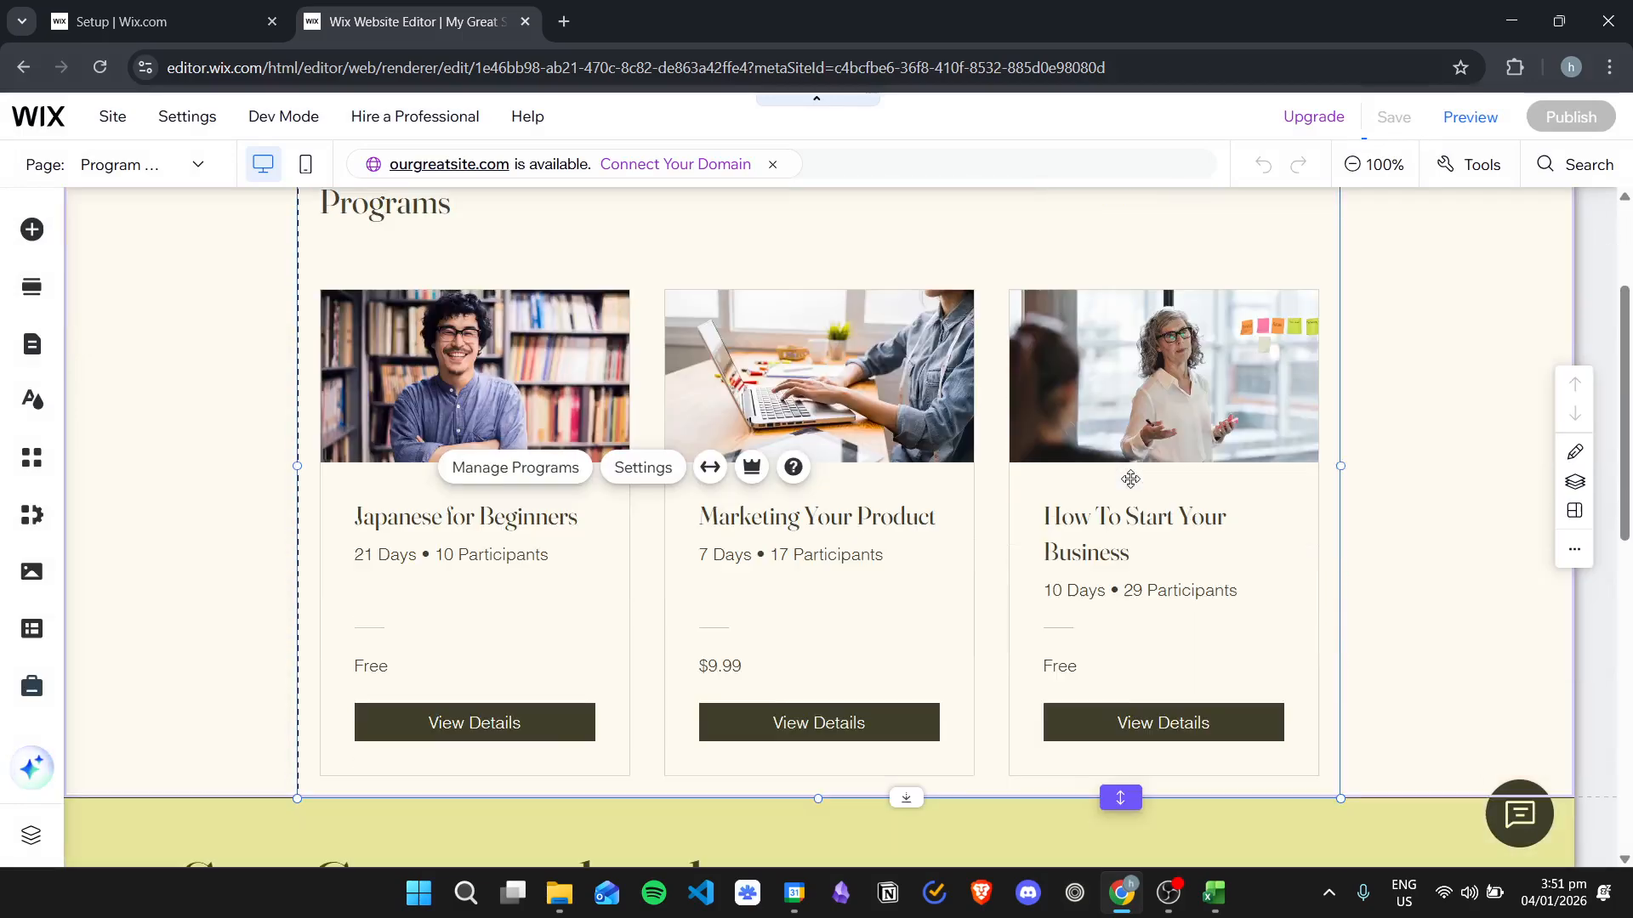
scroll(1122, 478, down, 1)
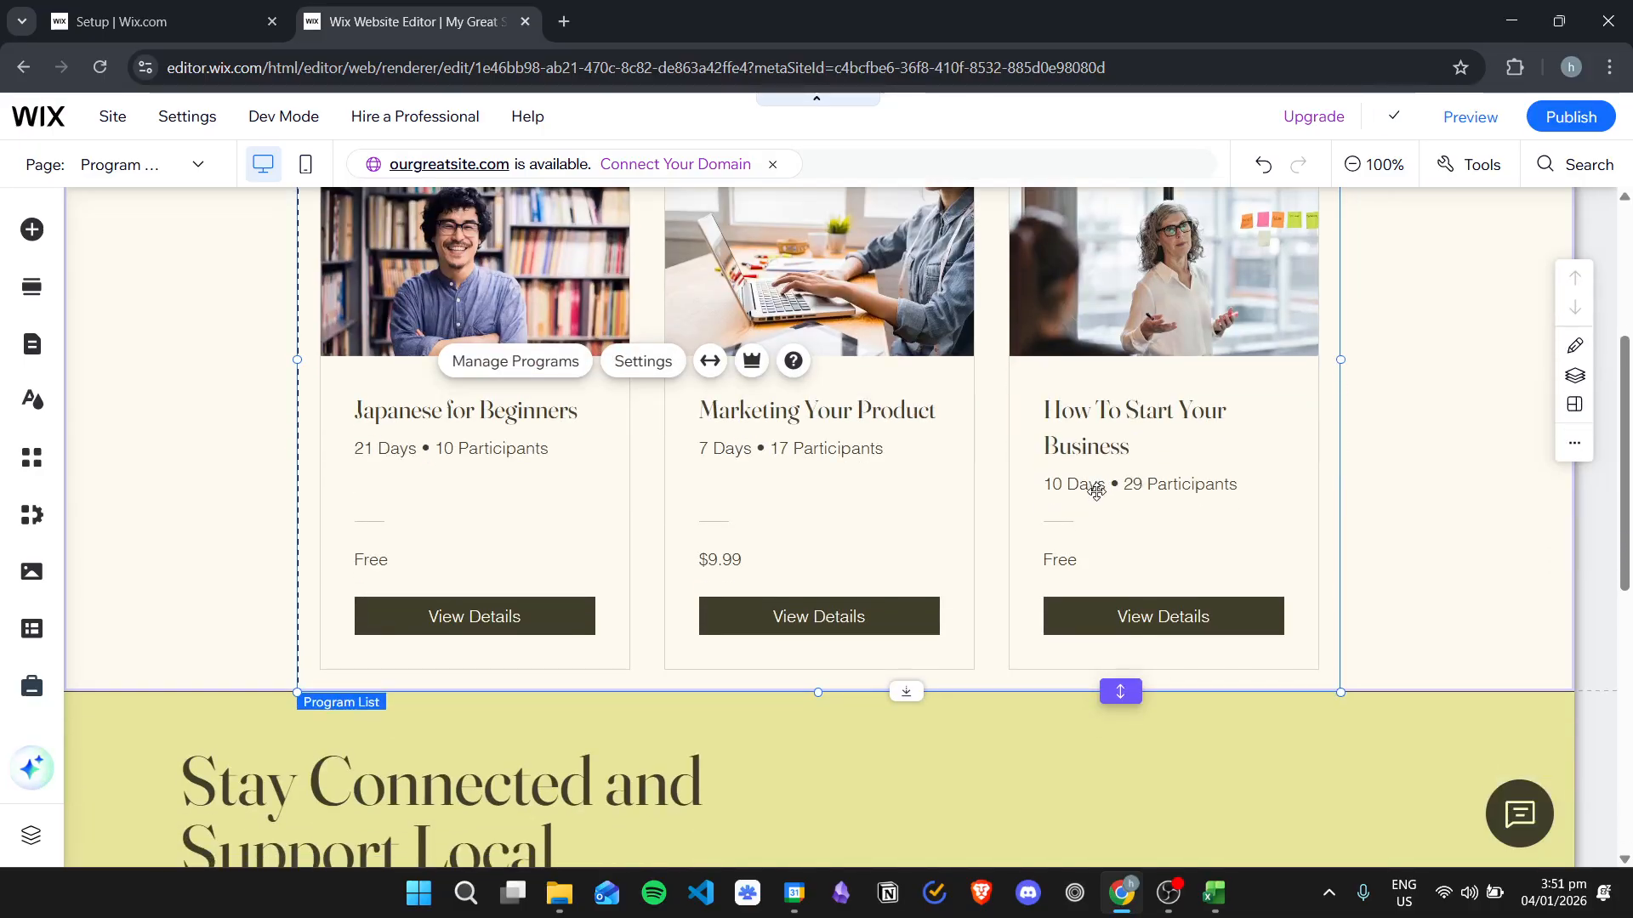
scroll(1093, 485, down, 1)
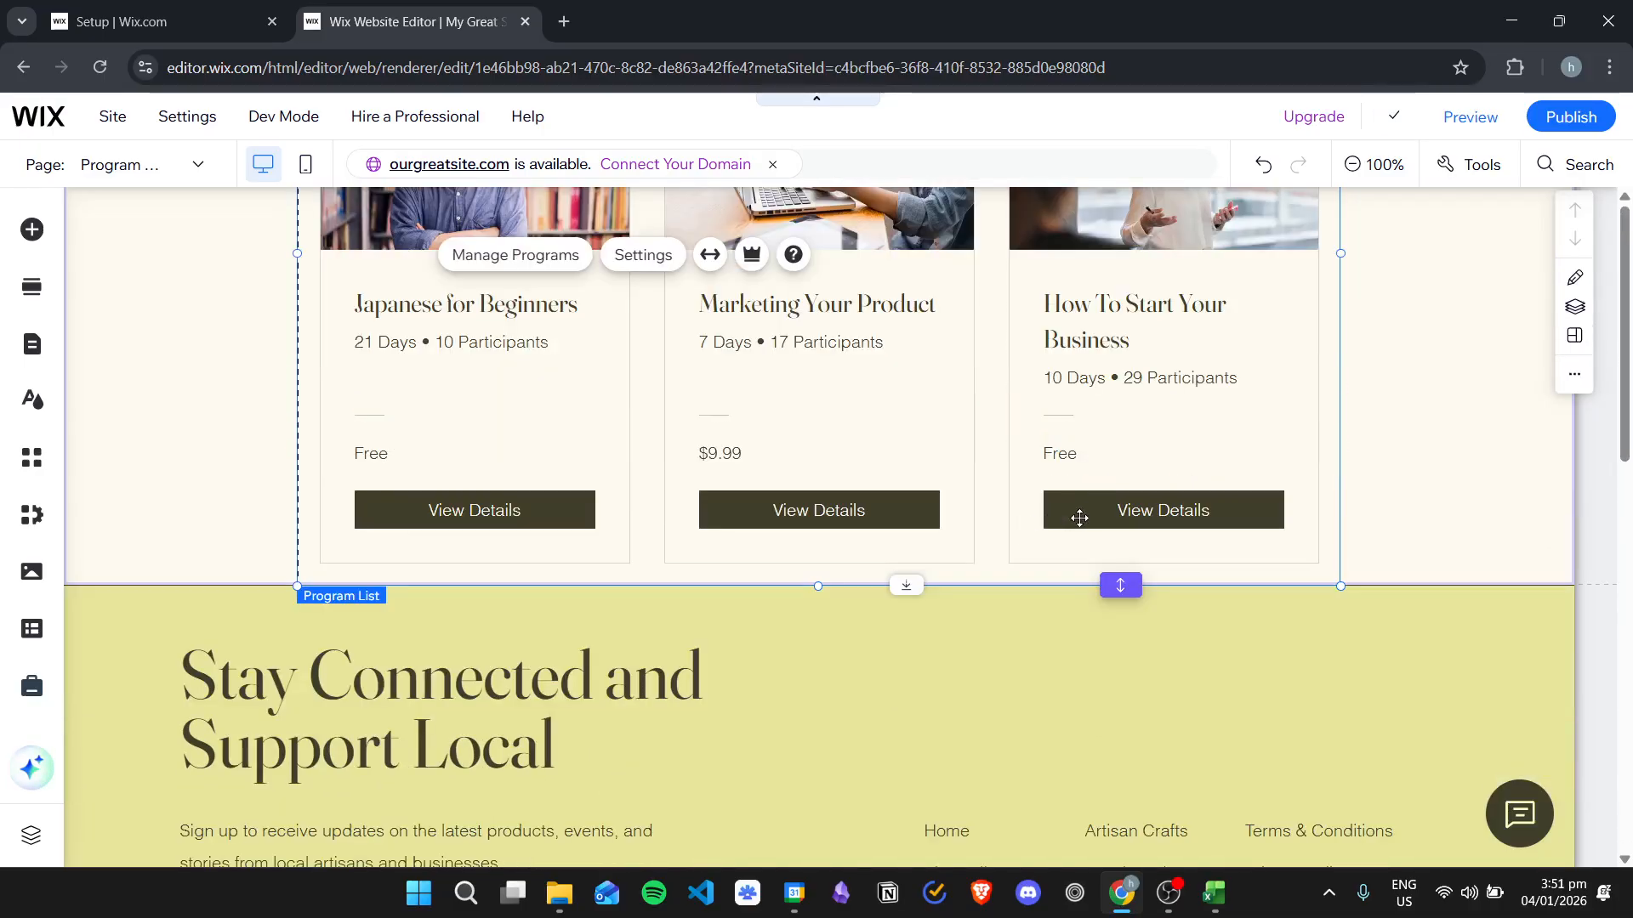
scroll(1073, 519, up, 4)
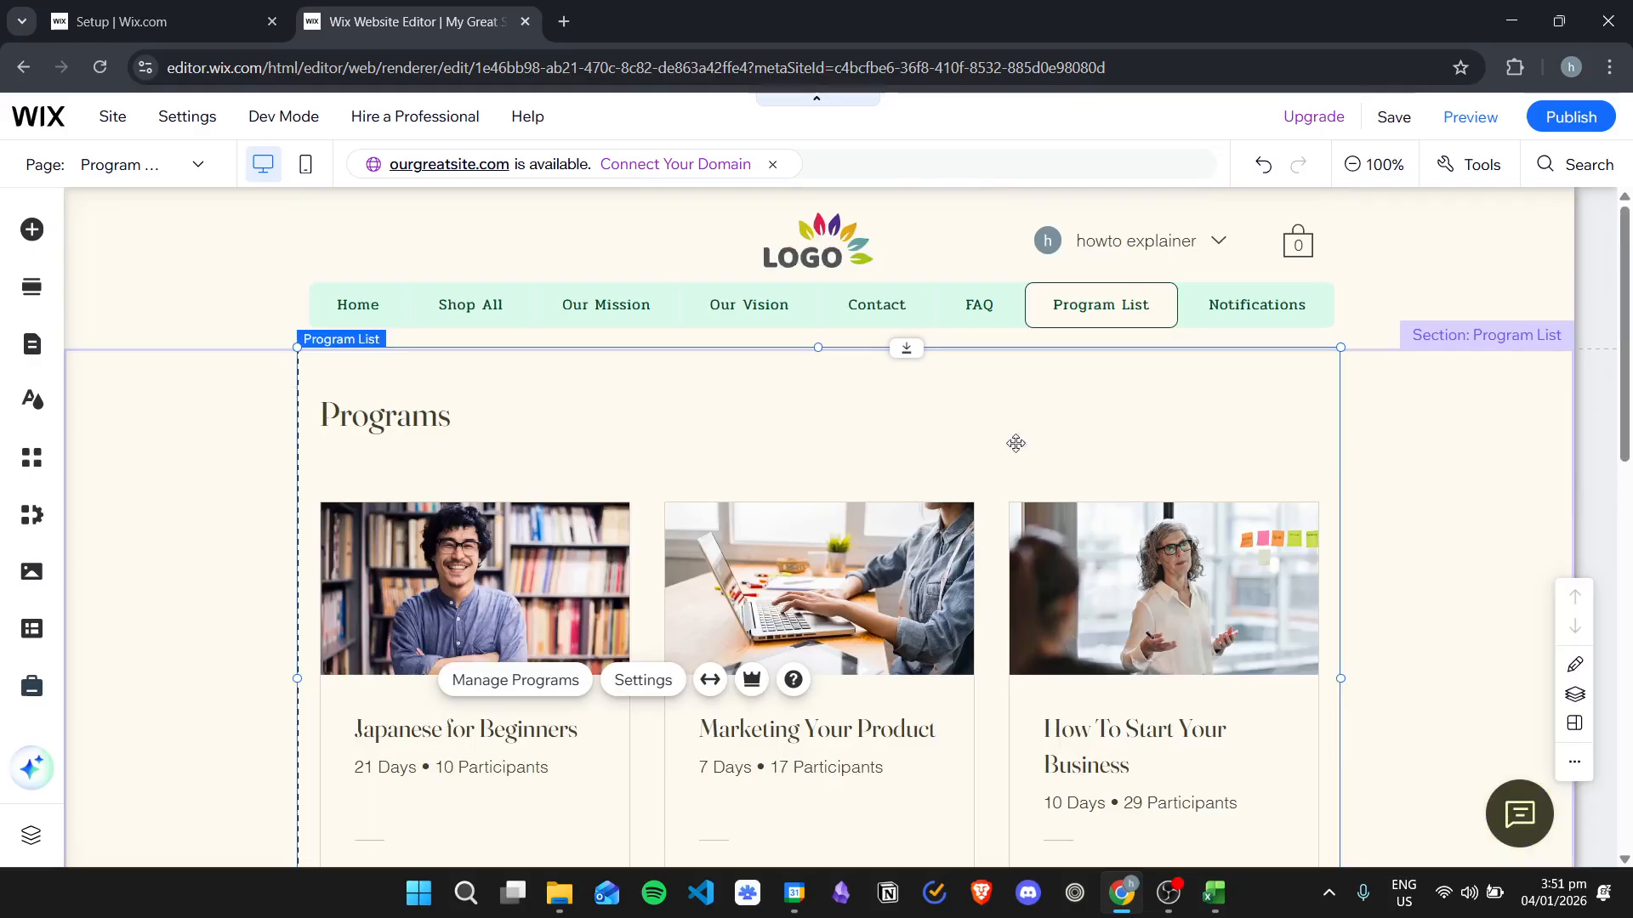
scroll(1084, 517, down, 1)
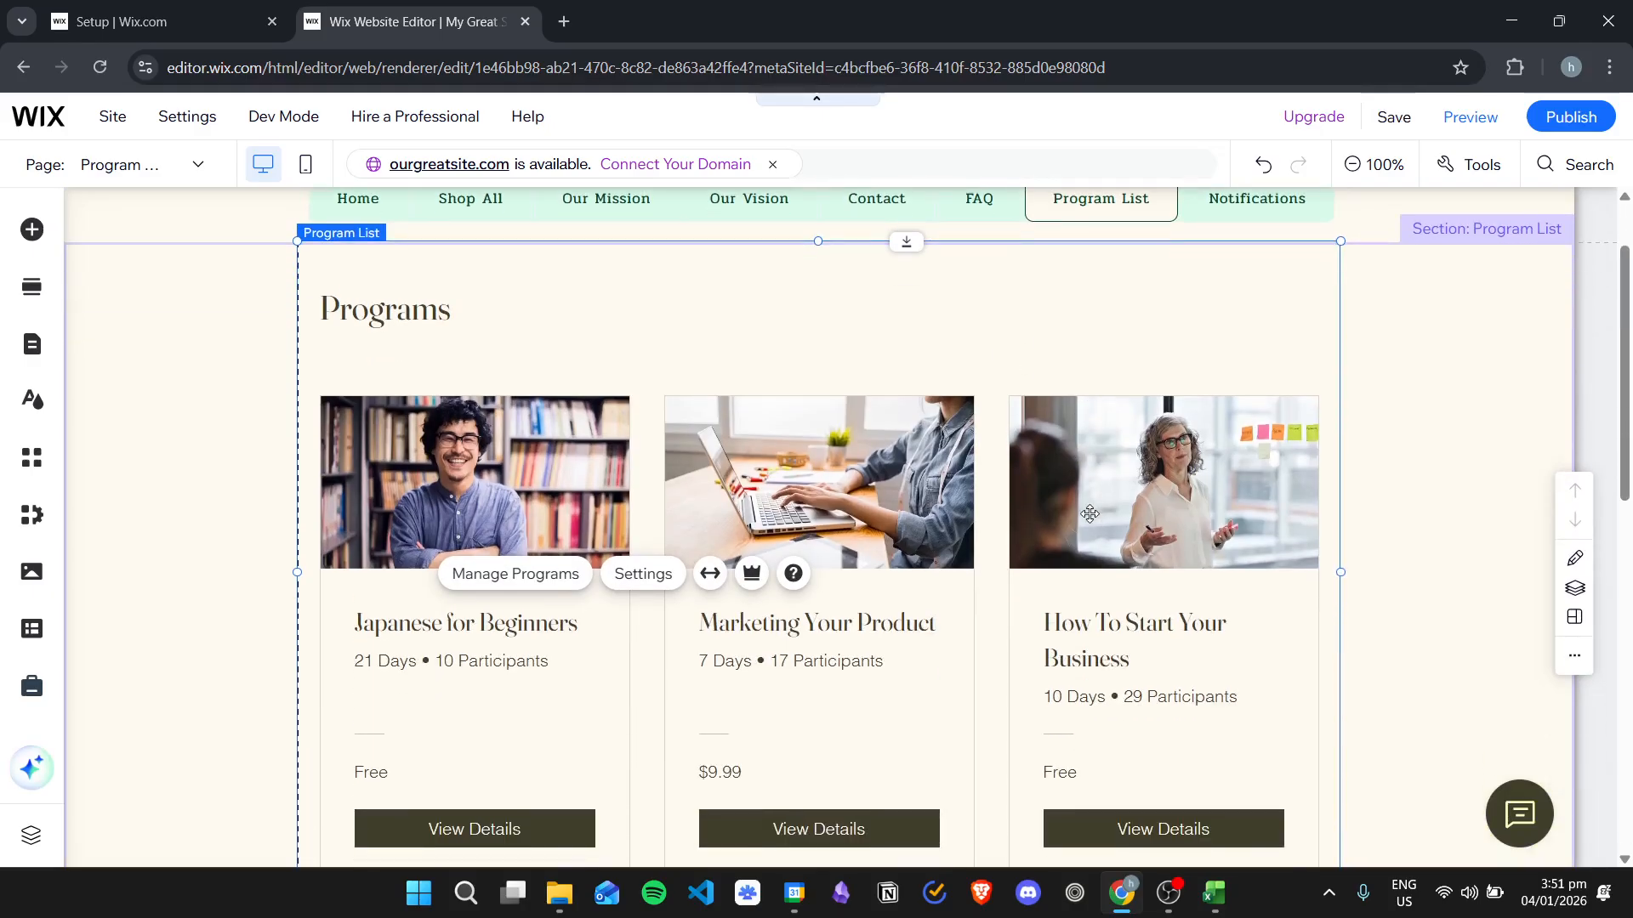
Open program management from the Program List element, look over the published programs, and close the dashboard overlay.
click(513, 578)
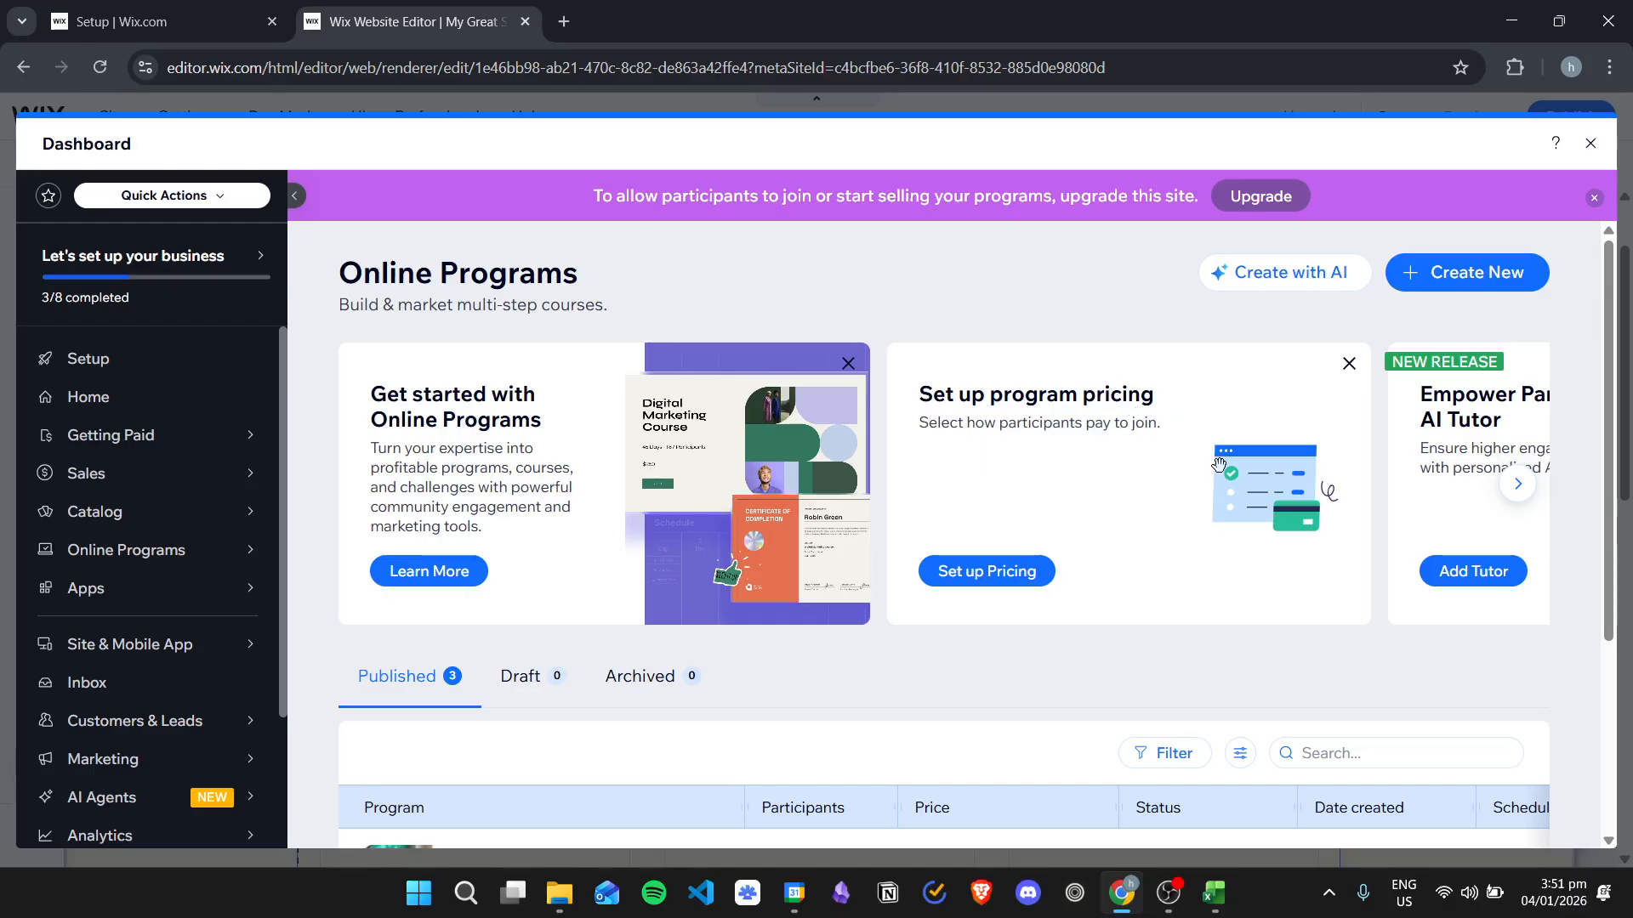
scroll(1021, 448, down, 3)
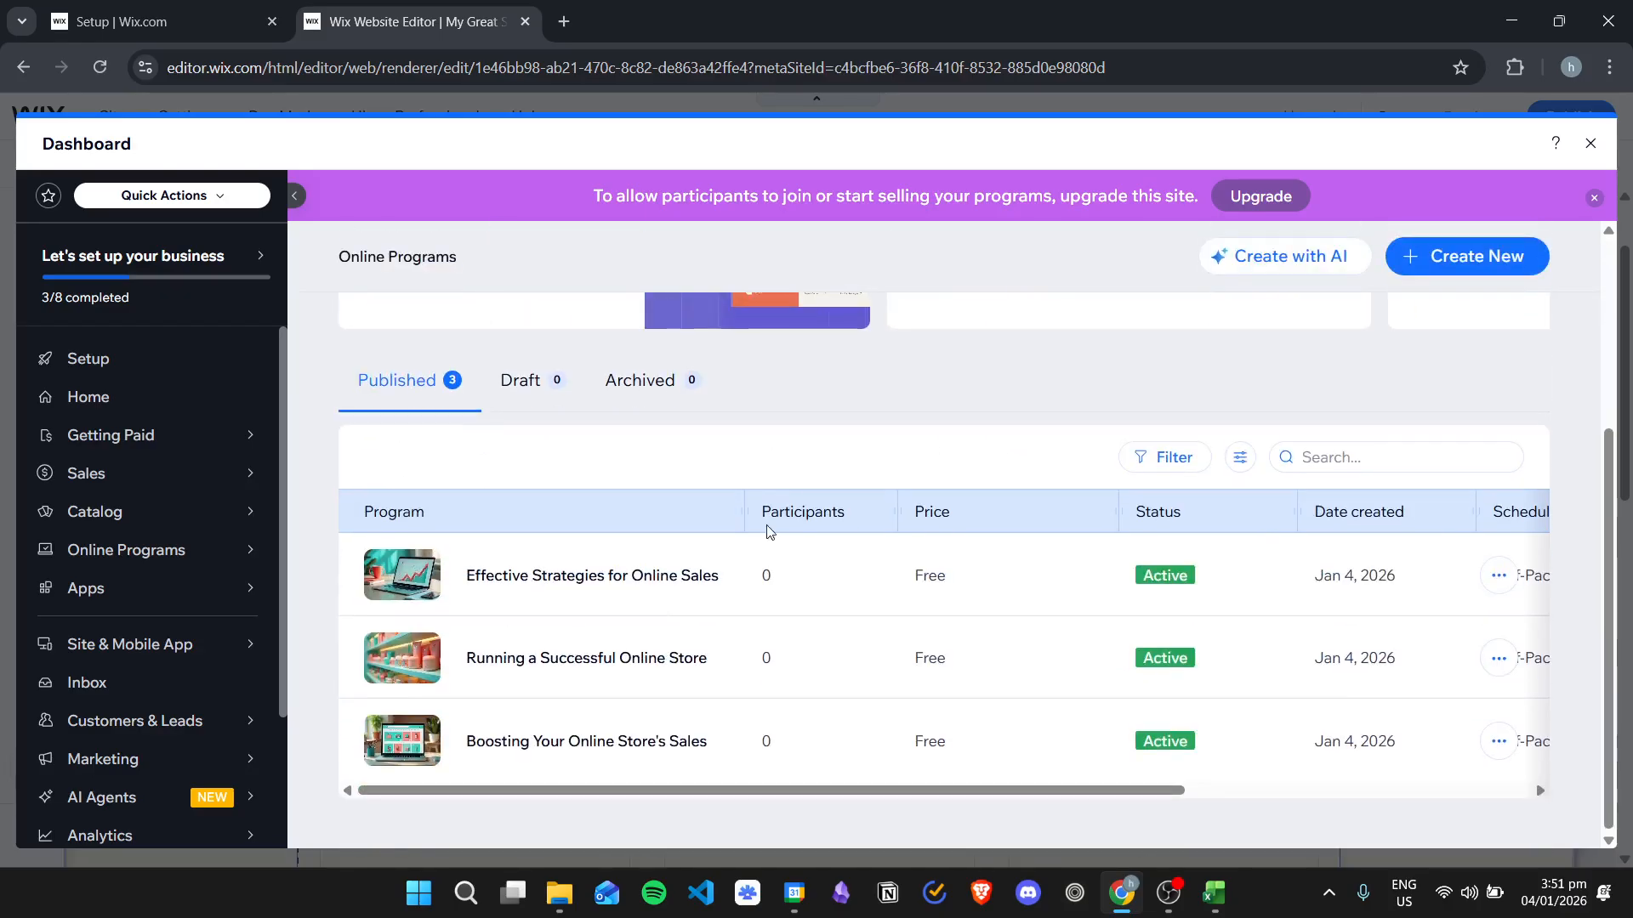
scroll(688, 528, up, 3)
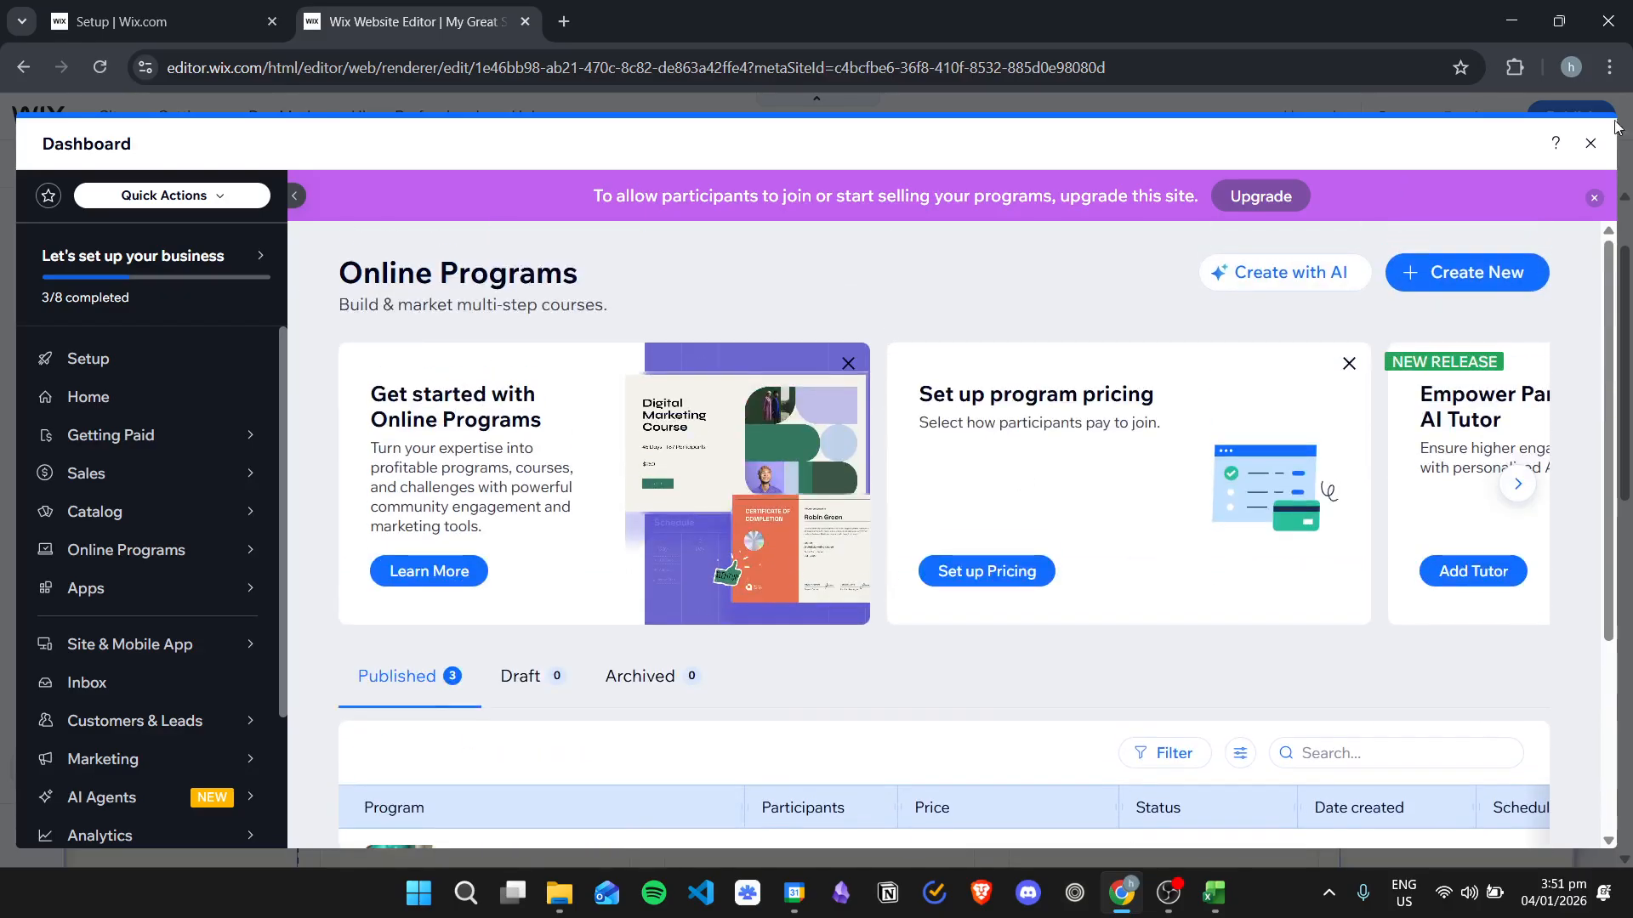
click(1590, 142)
Switch to the site's dashboard tab, open Programs under Online Programs and look through the published list.
click(169, 9)
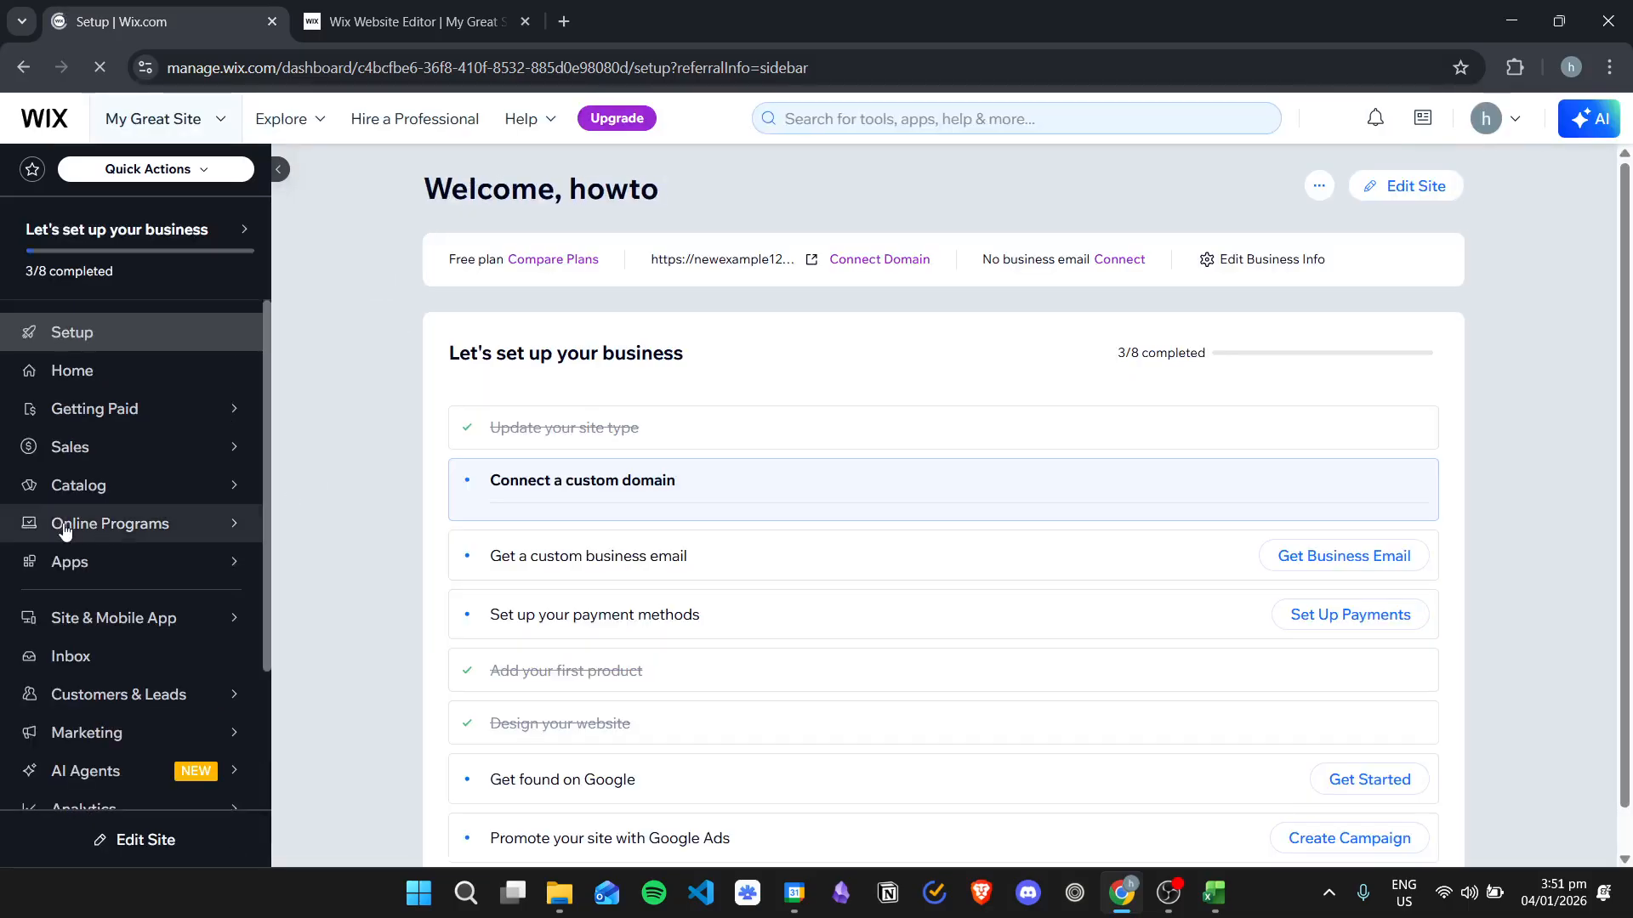
mouse_move(175, 527)
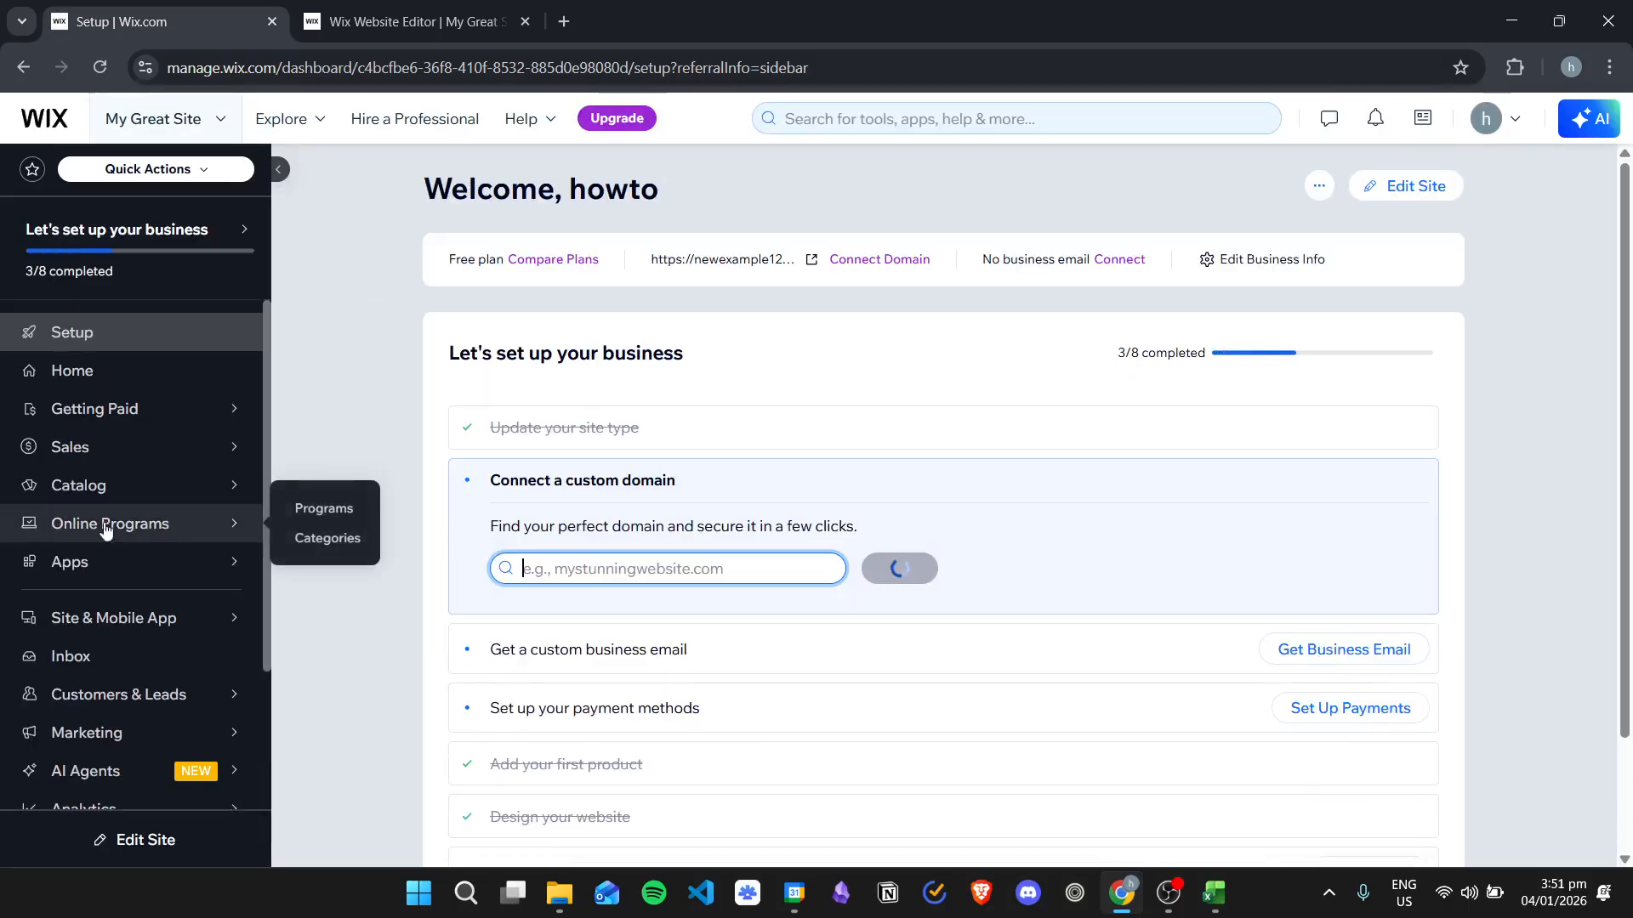
click(158, 526)
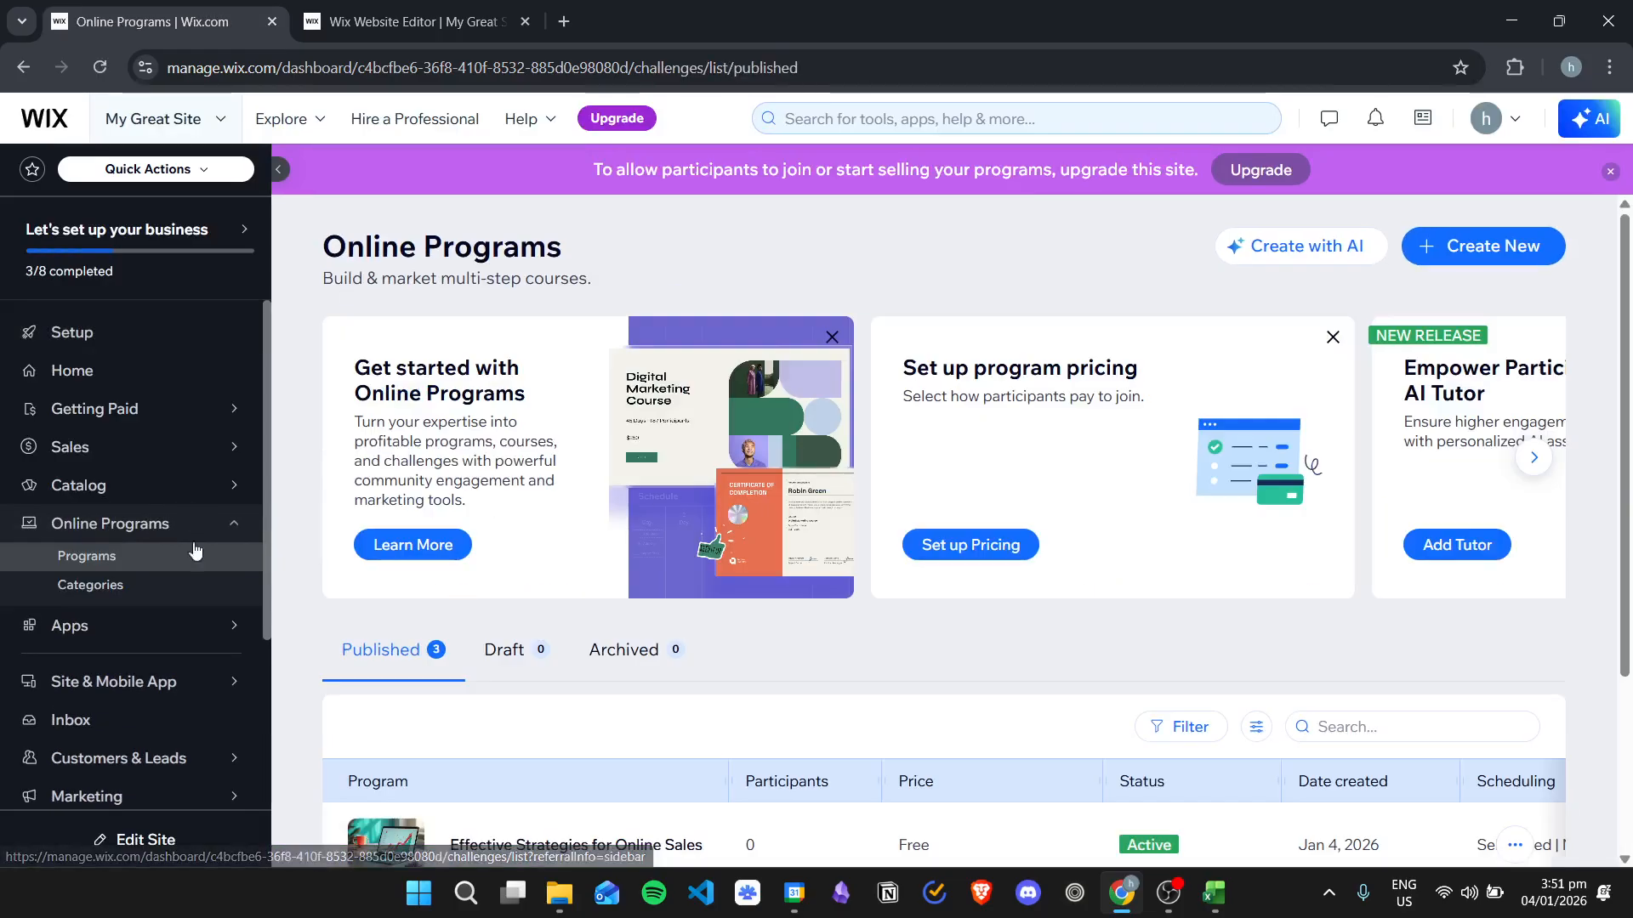
click(194, 551)
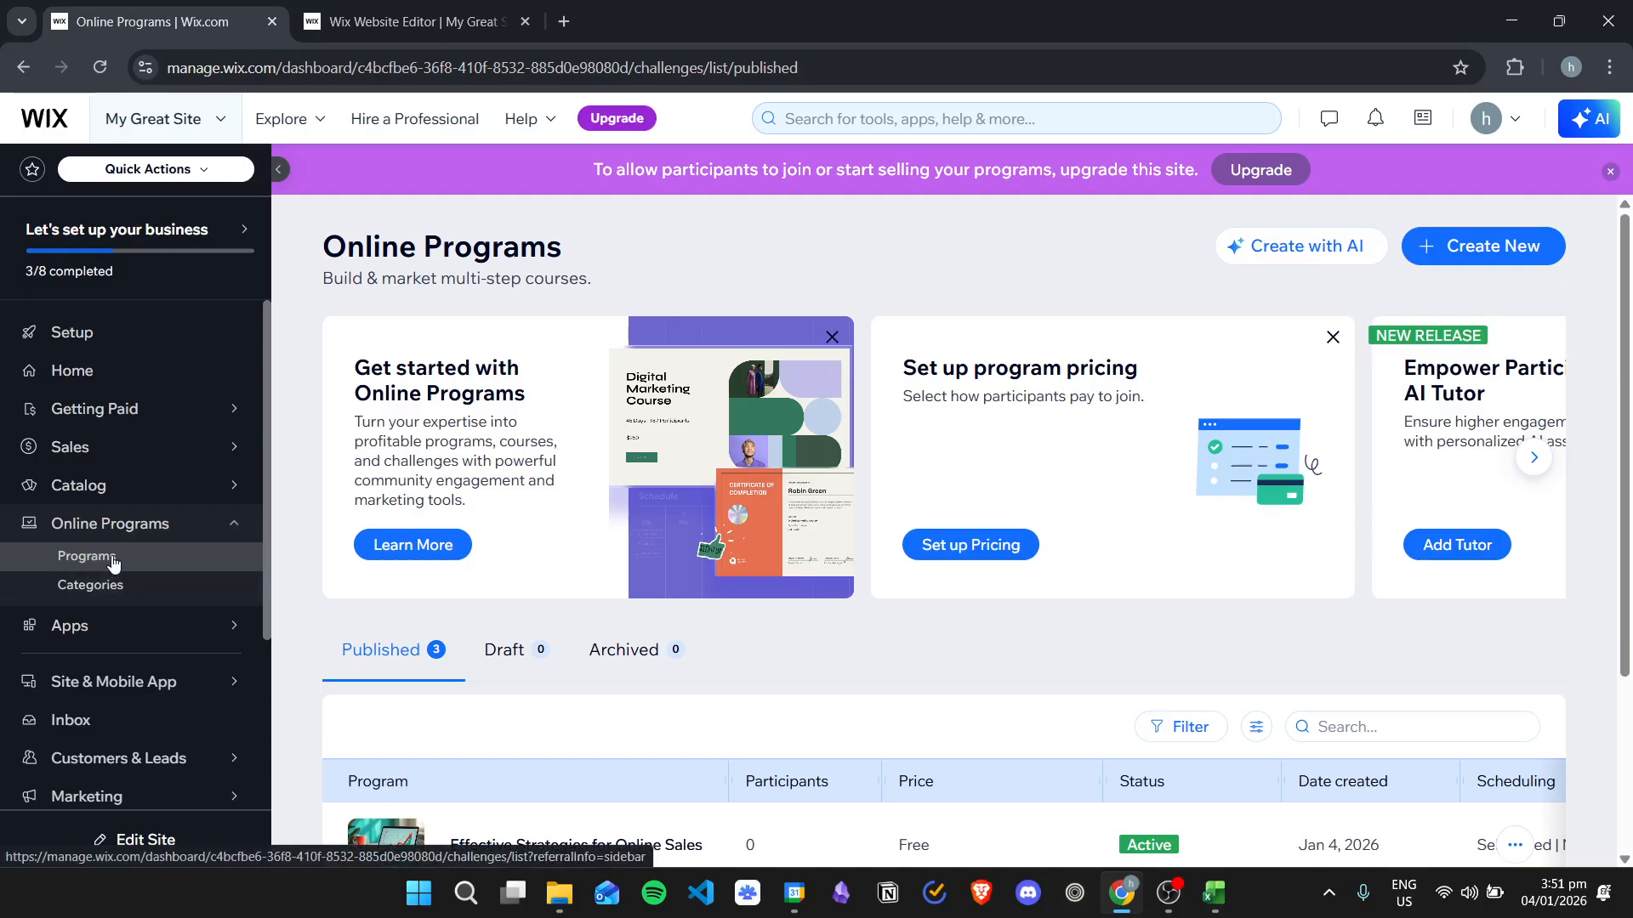
scroll(966, 481, down, 3)
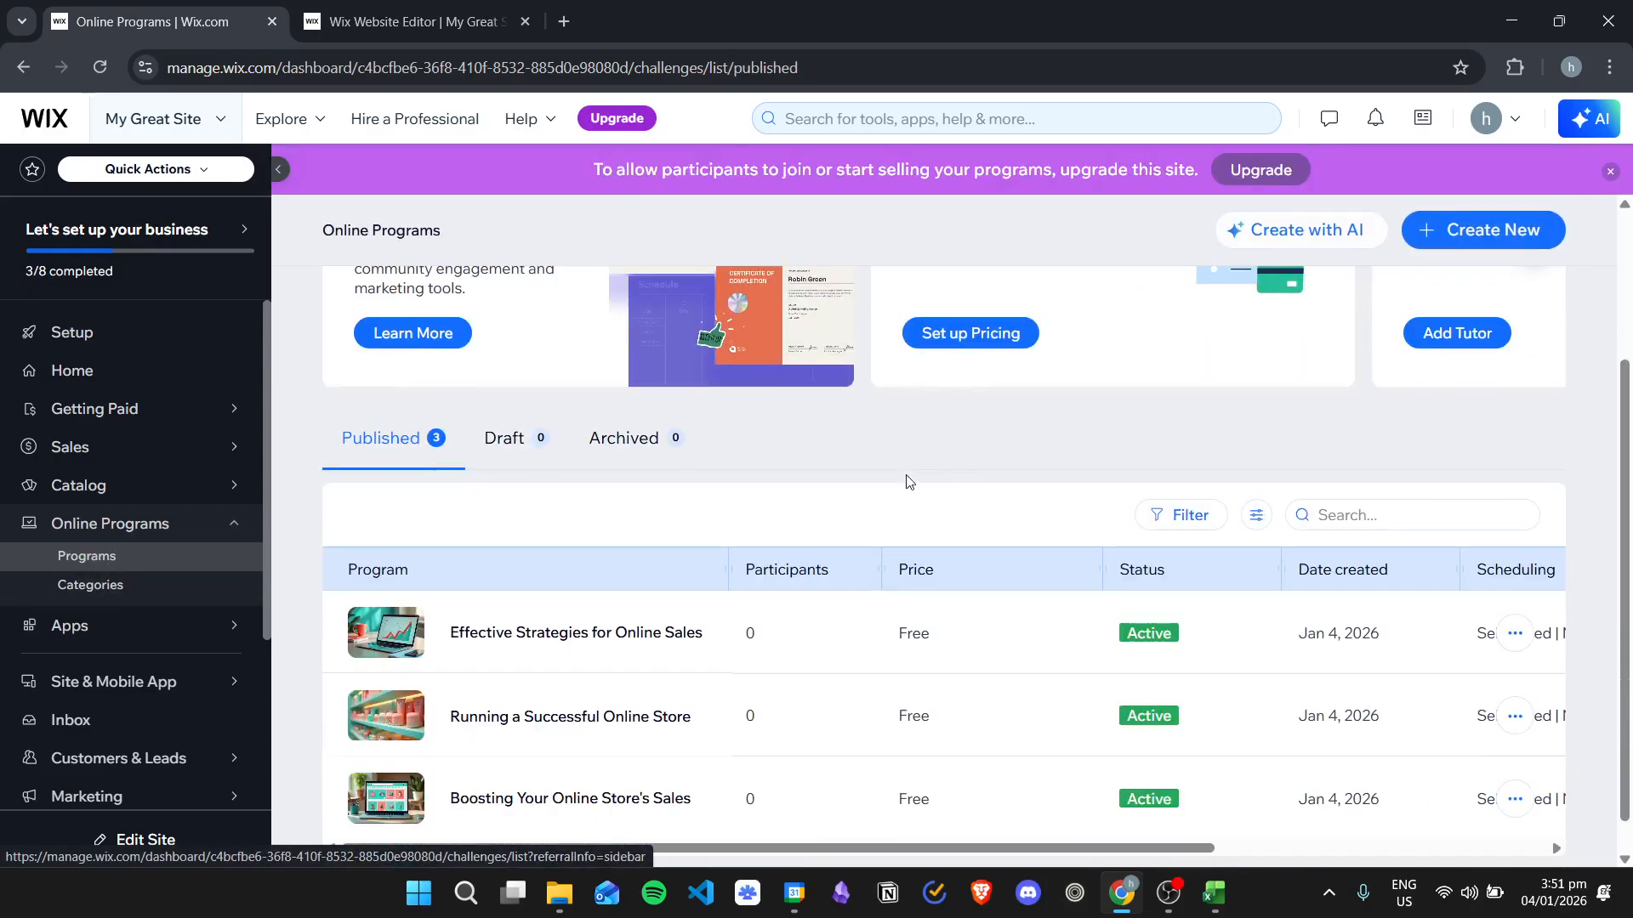
scroll(926, 467, down, 1)
scroll(959, 474, up, 2)
scroll(962, 468, up, 2)
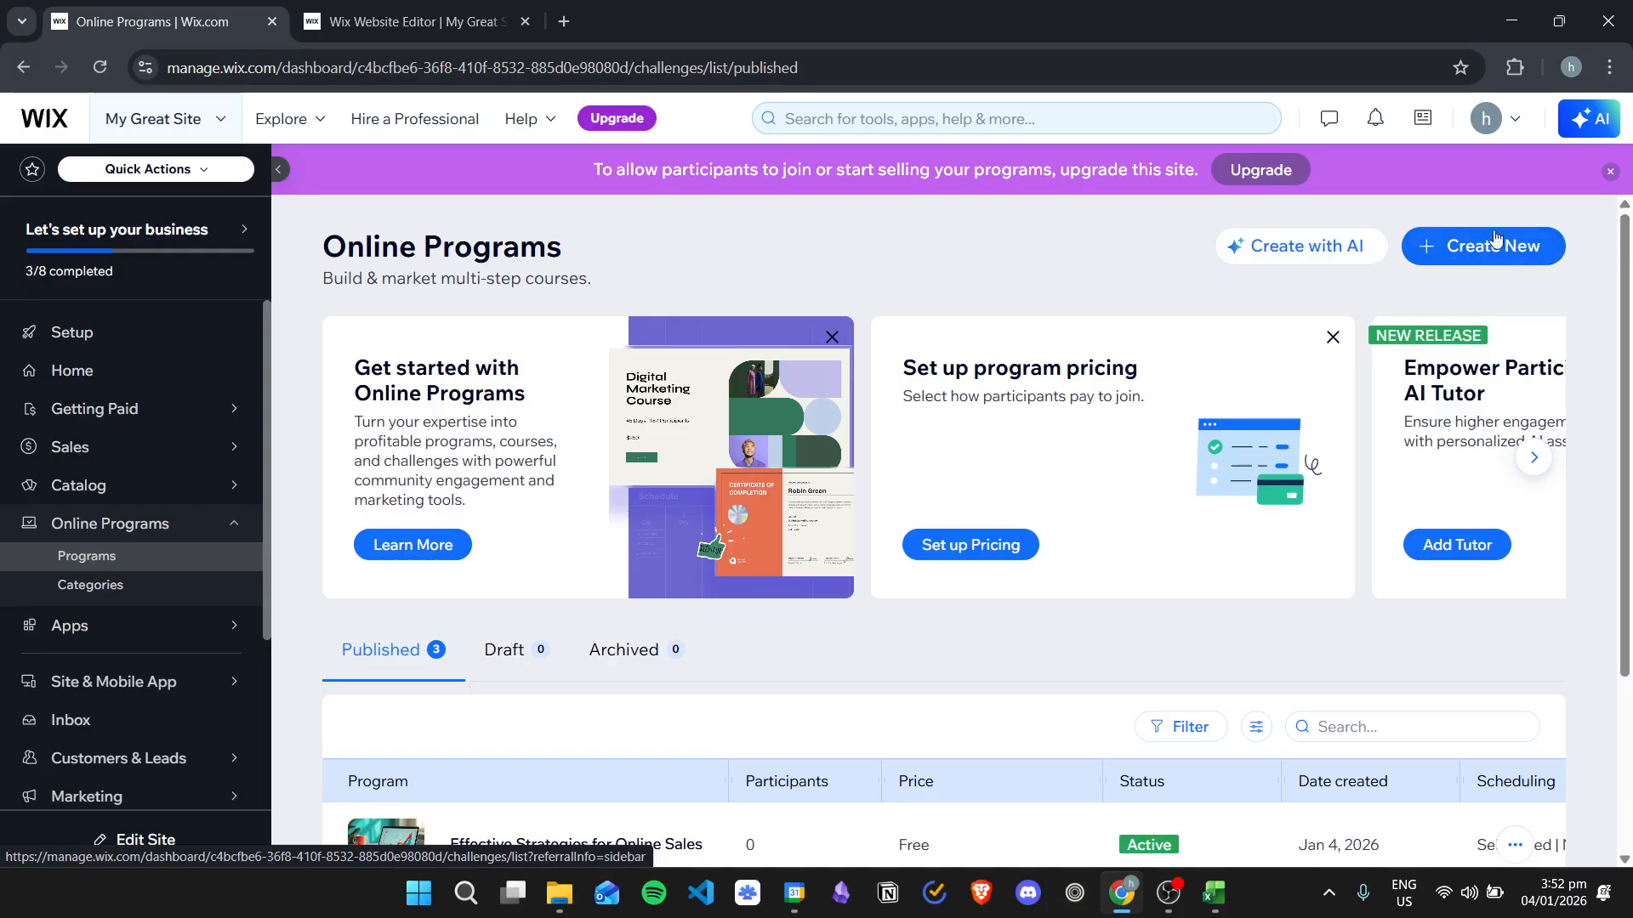
Create a new program from the "10 Best Exercises To Do At Home" template in the Health & Fitness category.
click(1473, 255)
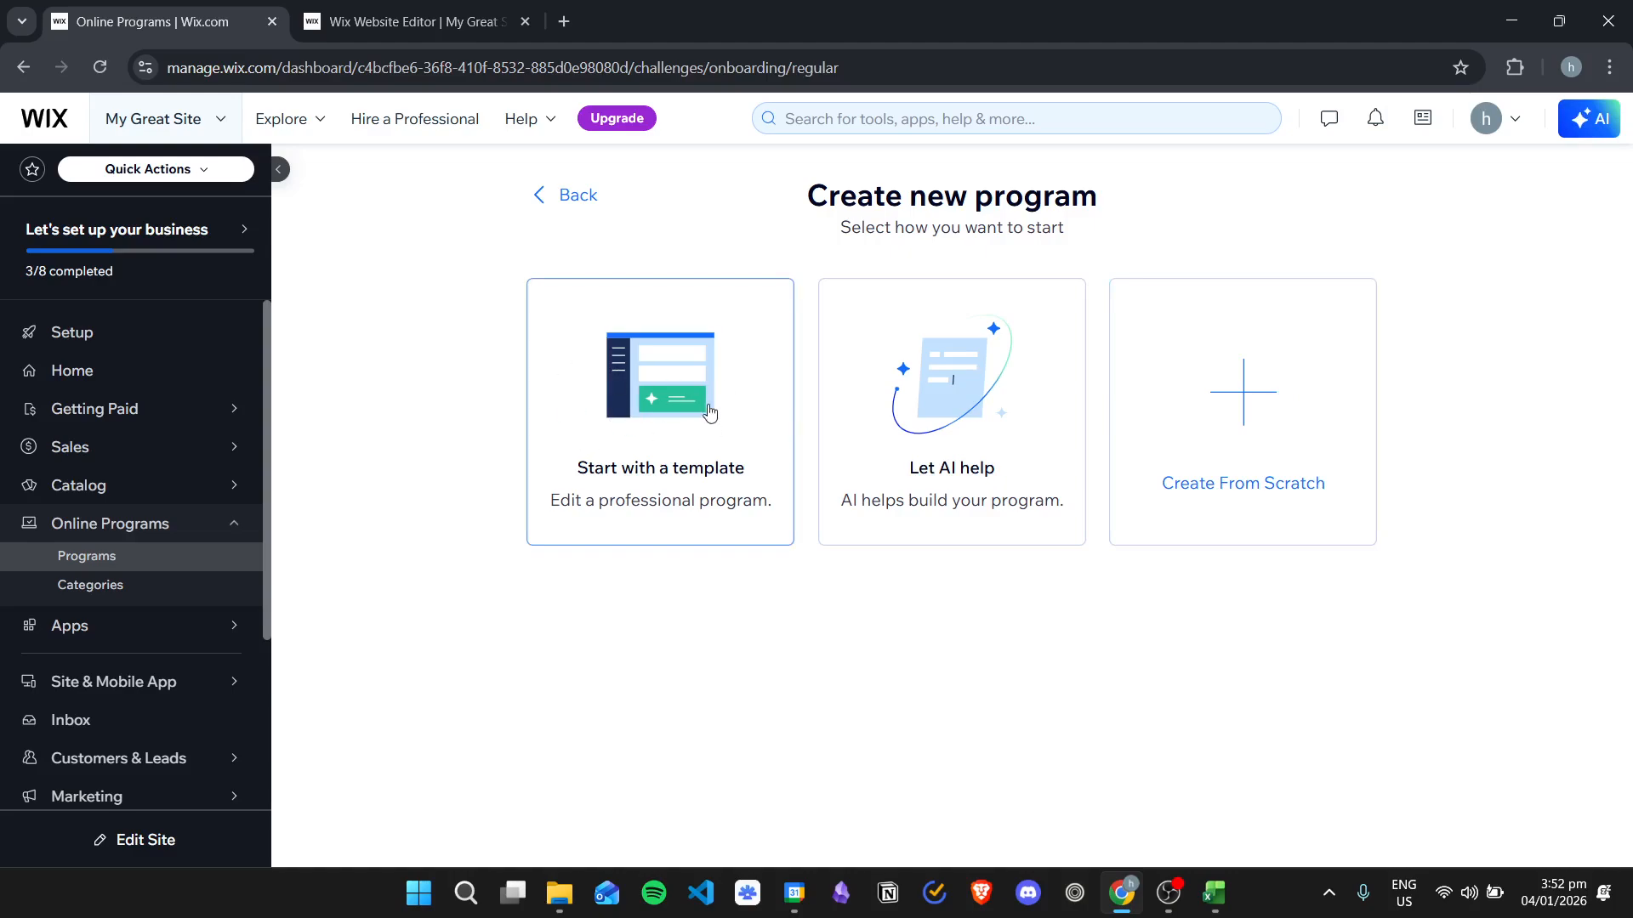
click(670, 412)
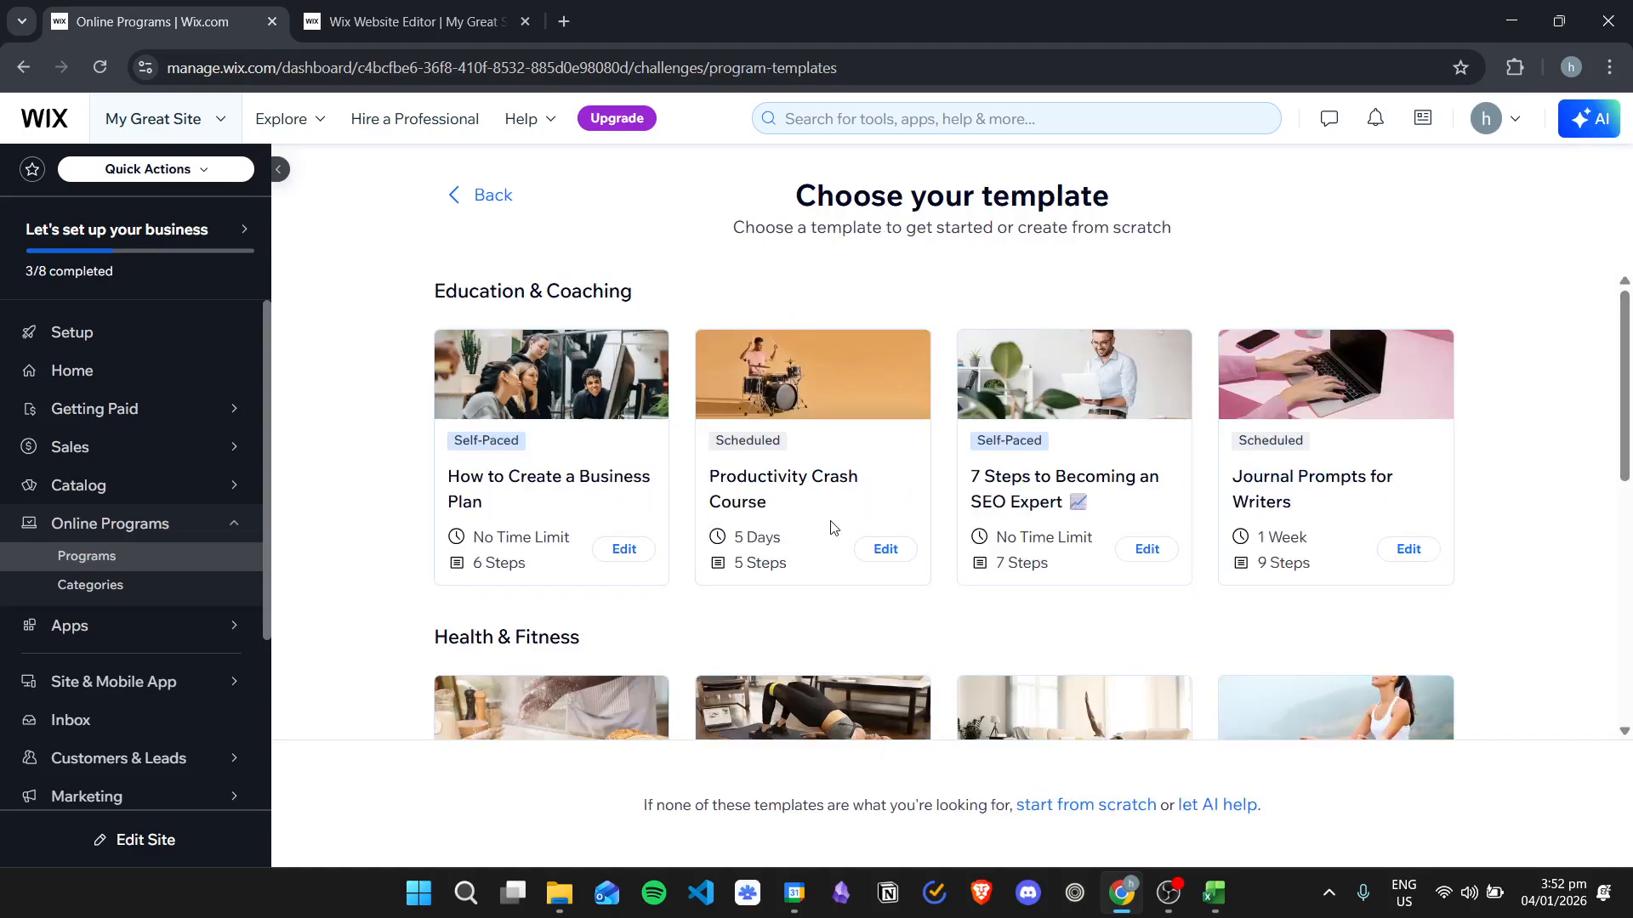
scroll(1522, 366, down, 3)
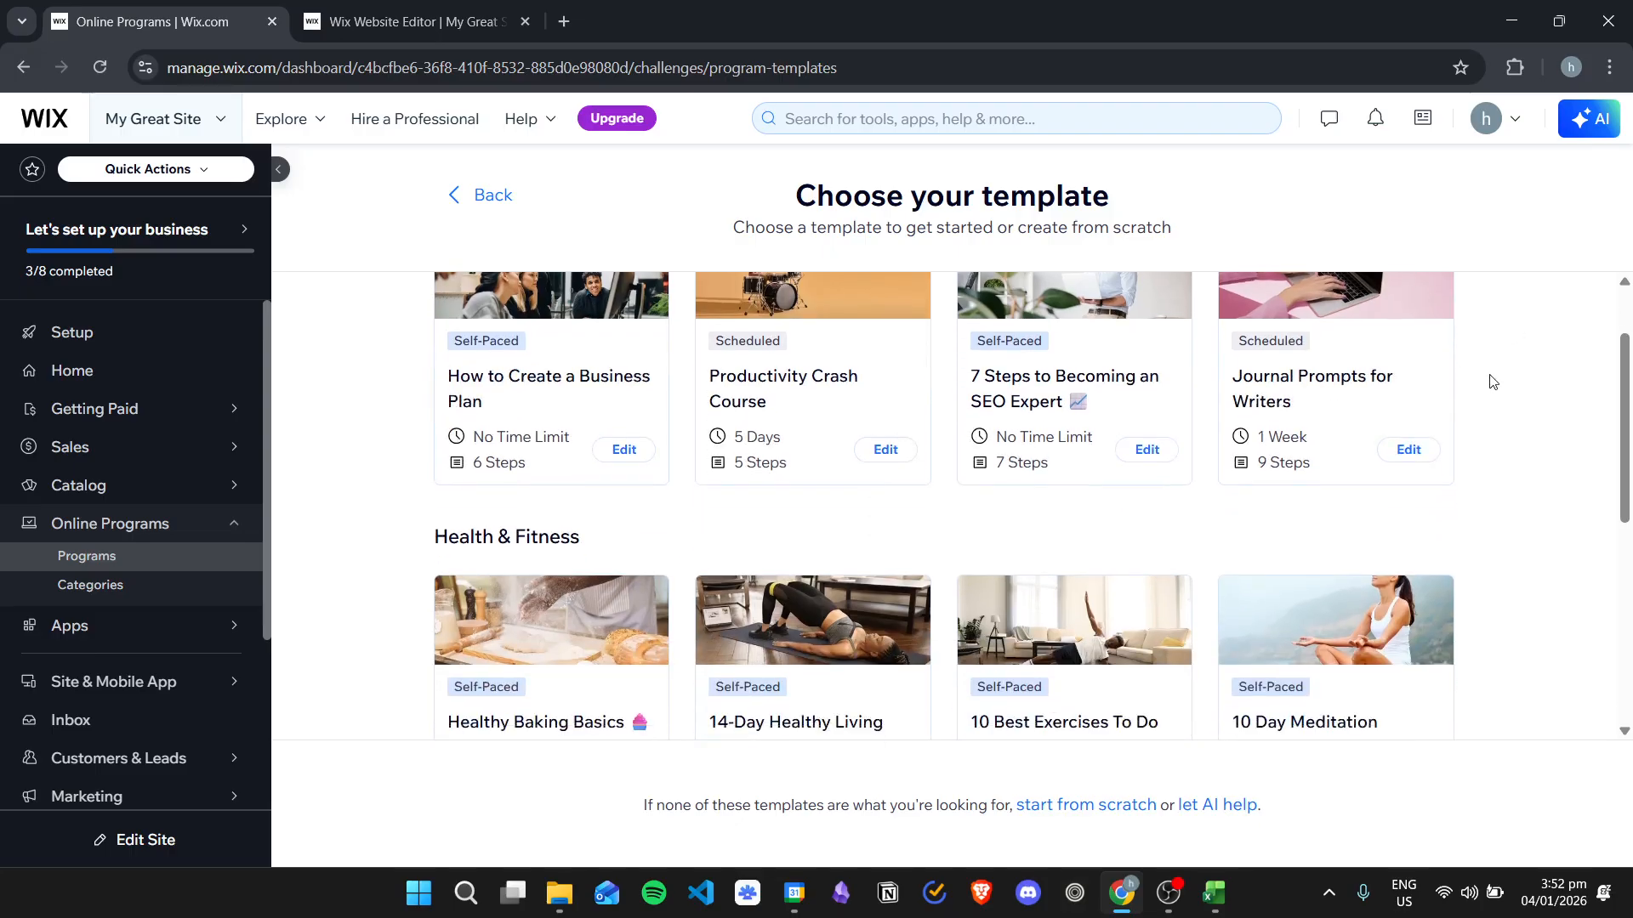
scroll(1412, 484, down, 1)
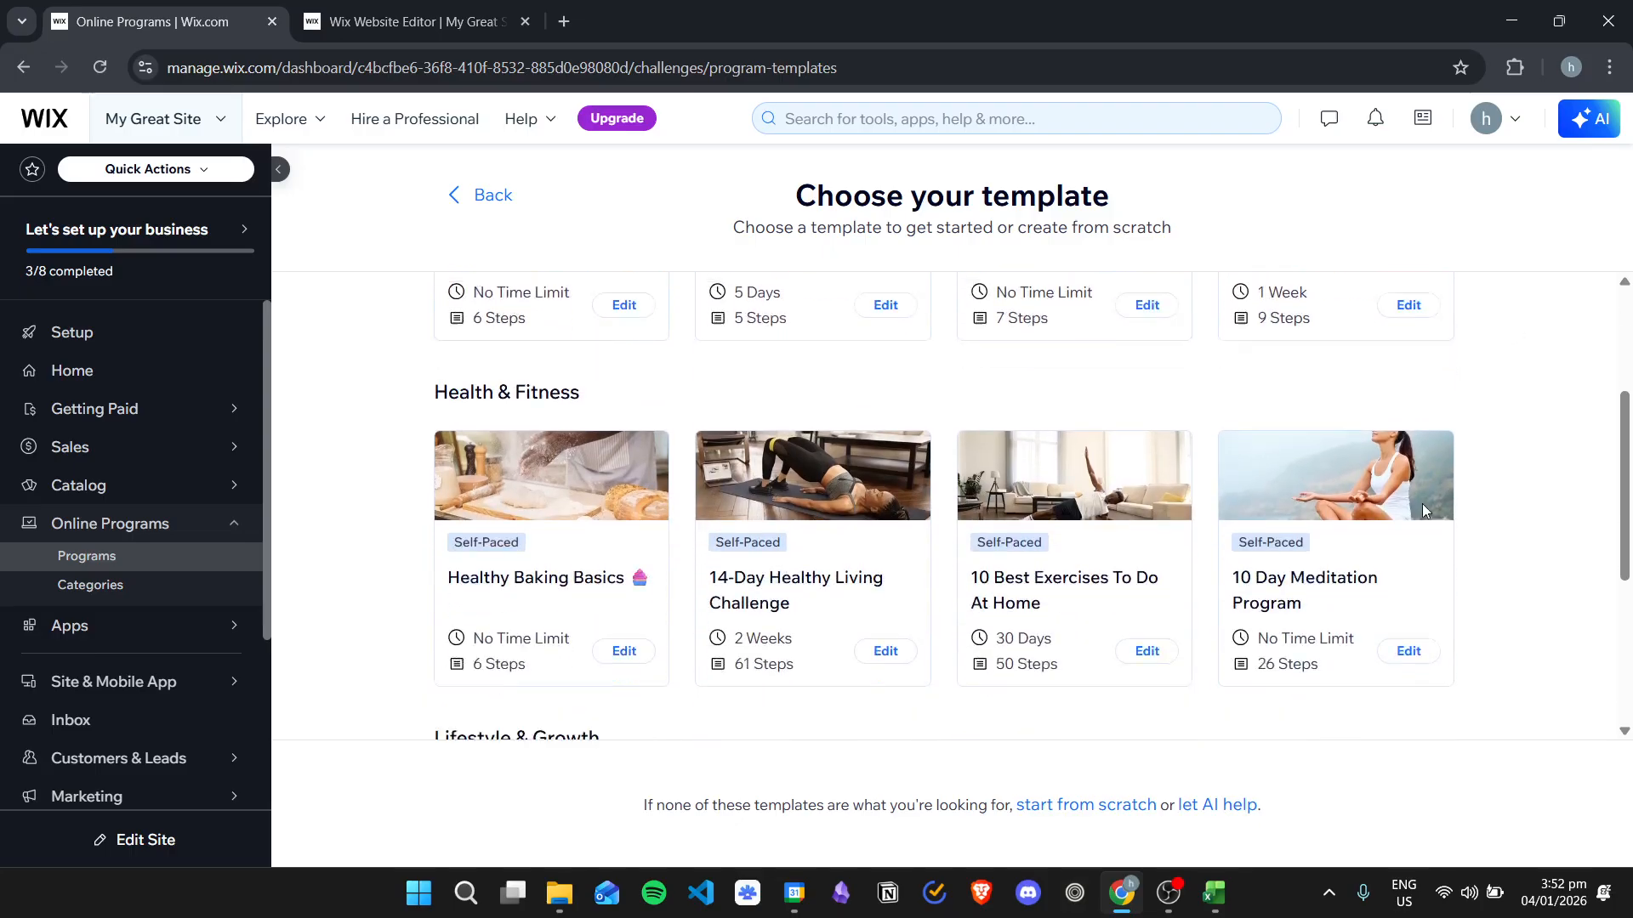
scroll(831, 462, down, 3)
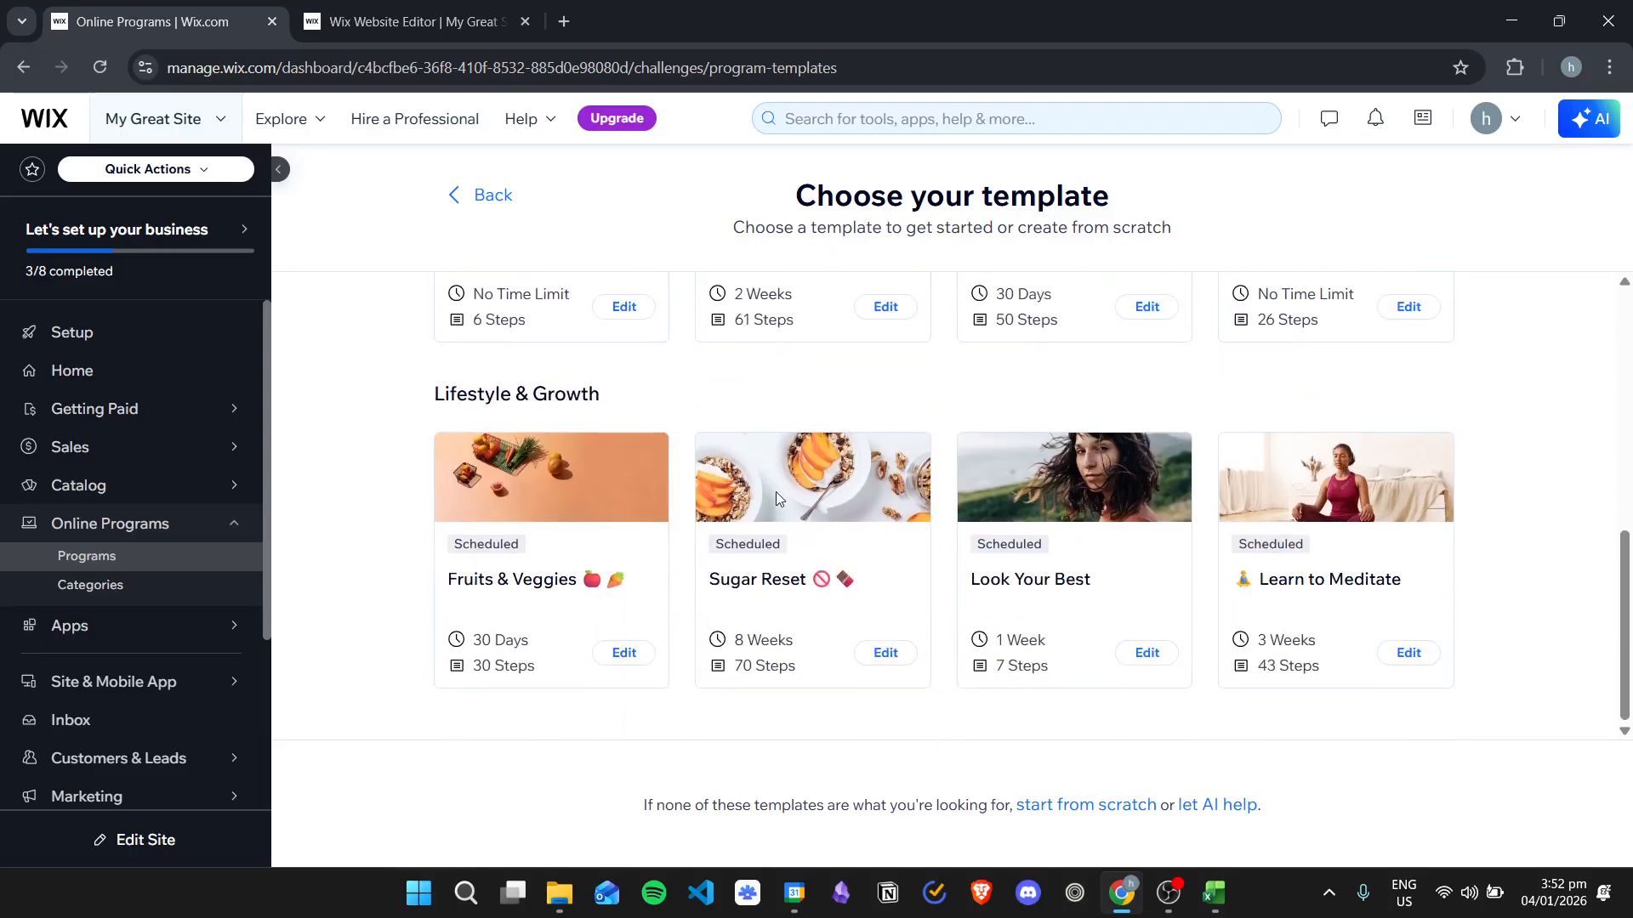
scroll(1327, 493, up, 3)
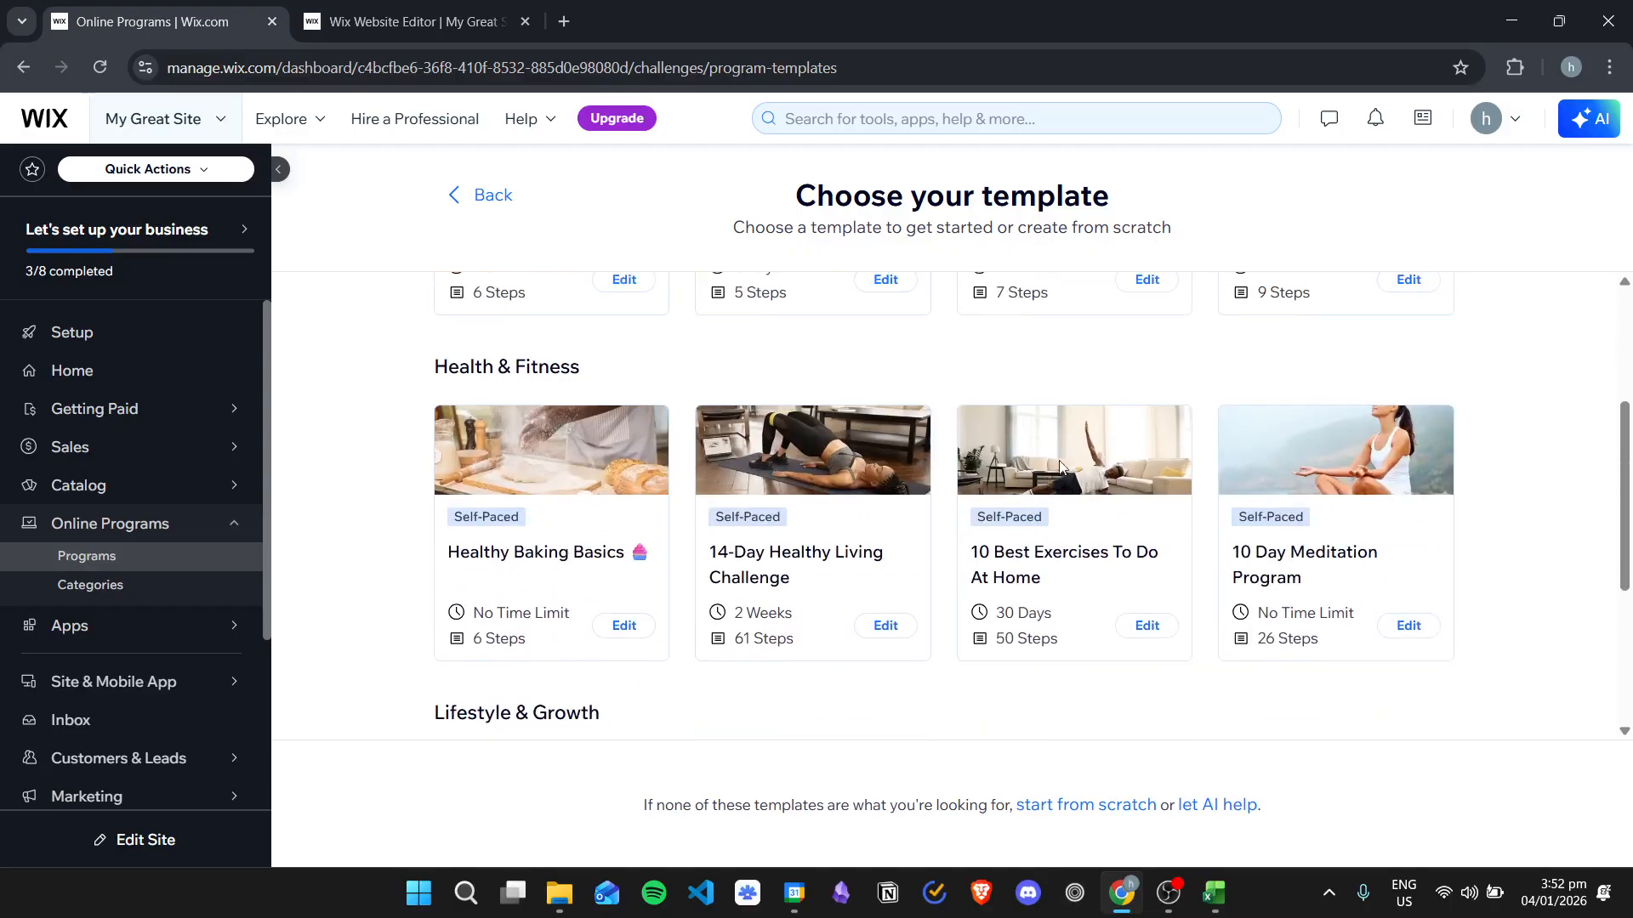
scroll(817, 467, up, 1)
scroll(620, 498, down, 1)
click(1147, 625)
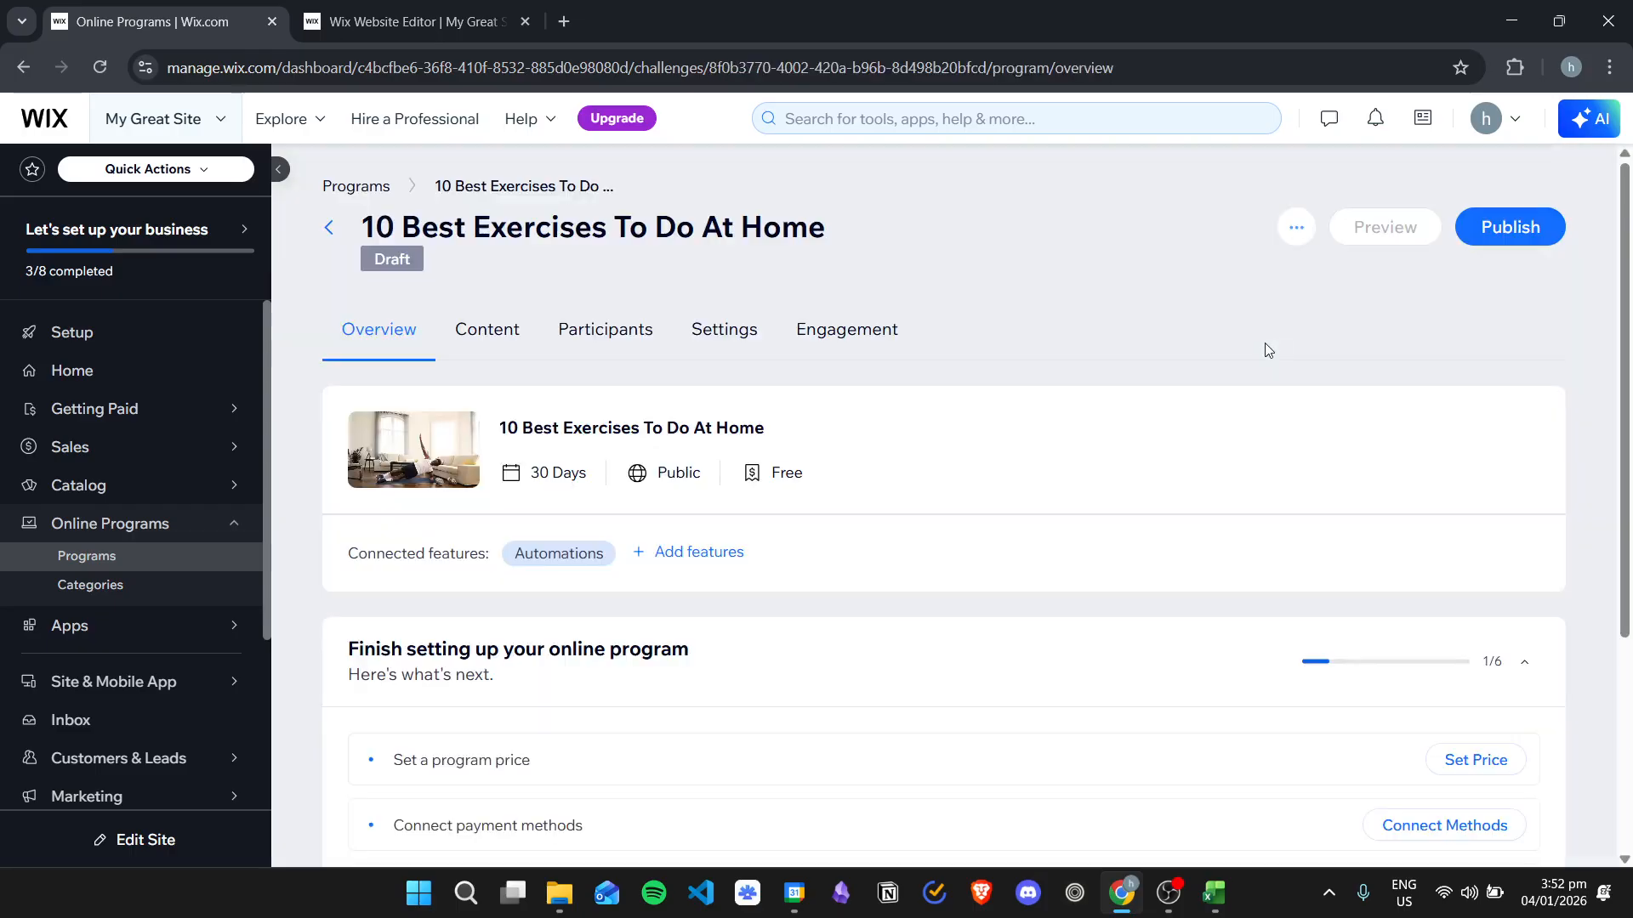
Review the program's setup checklist, open its price settings and examine the pricing, visibility and participant options.
scroll(1105, 456, down, 4)
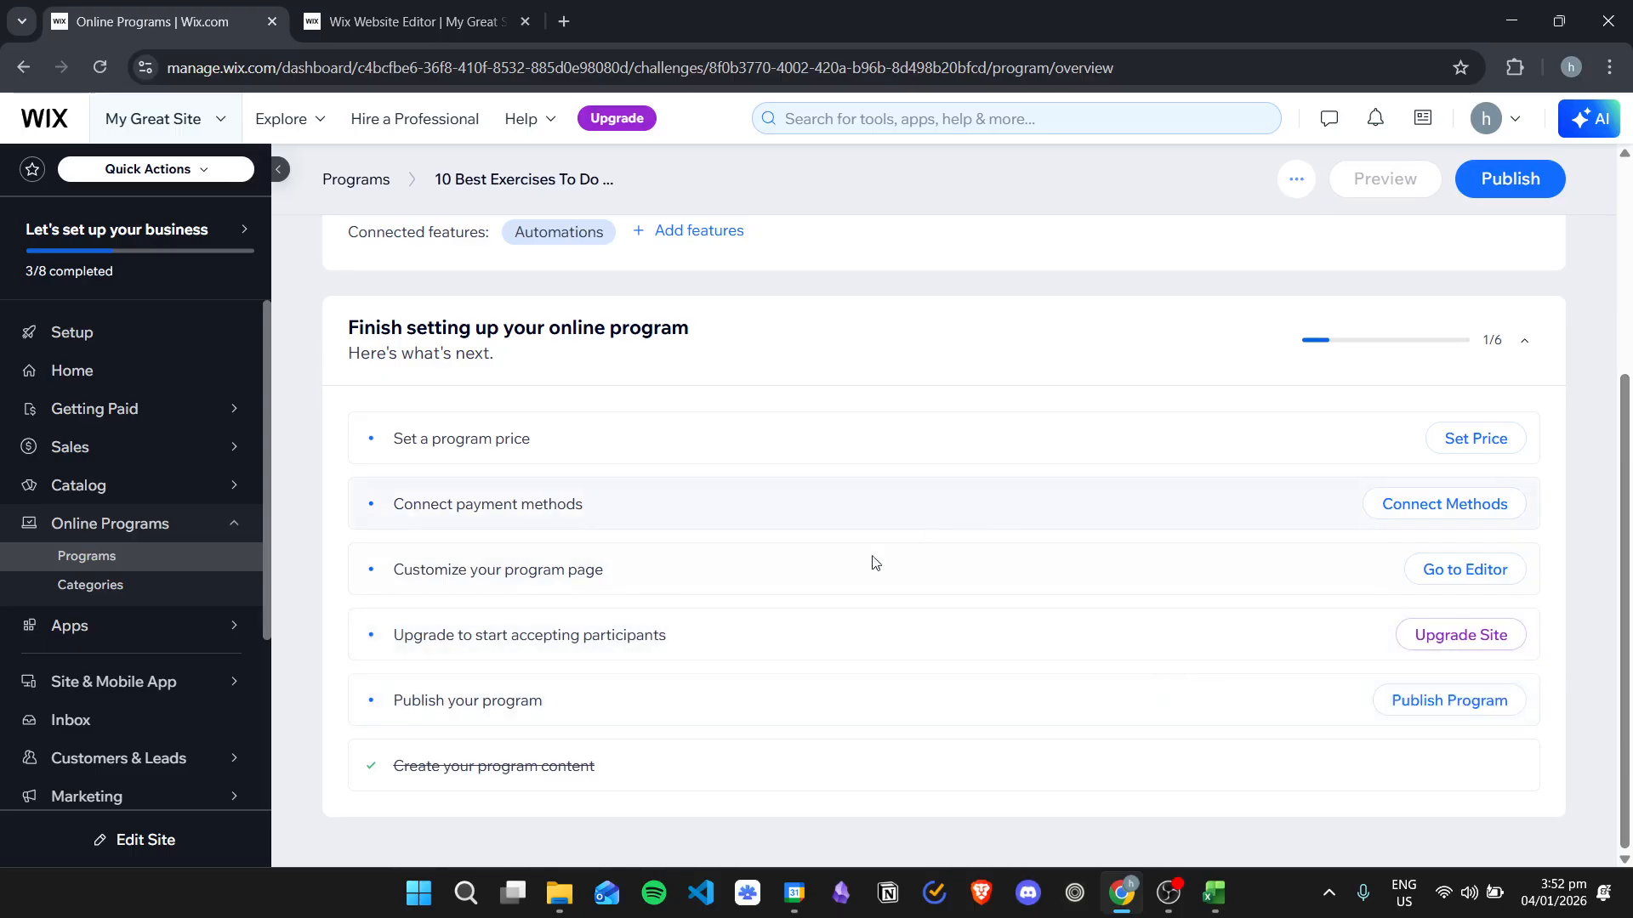
scroll(1126, 577, up, 2)
scroll(1090, 622, down, 2)
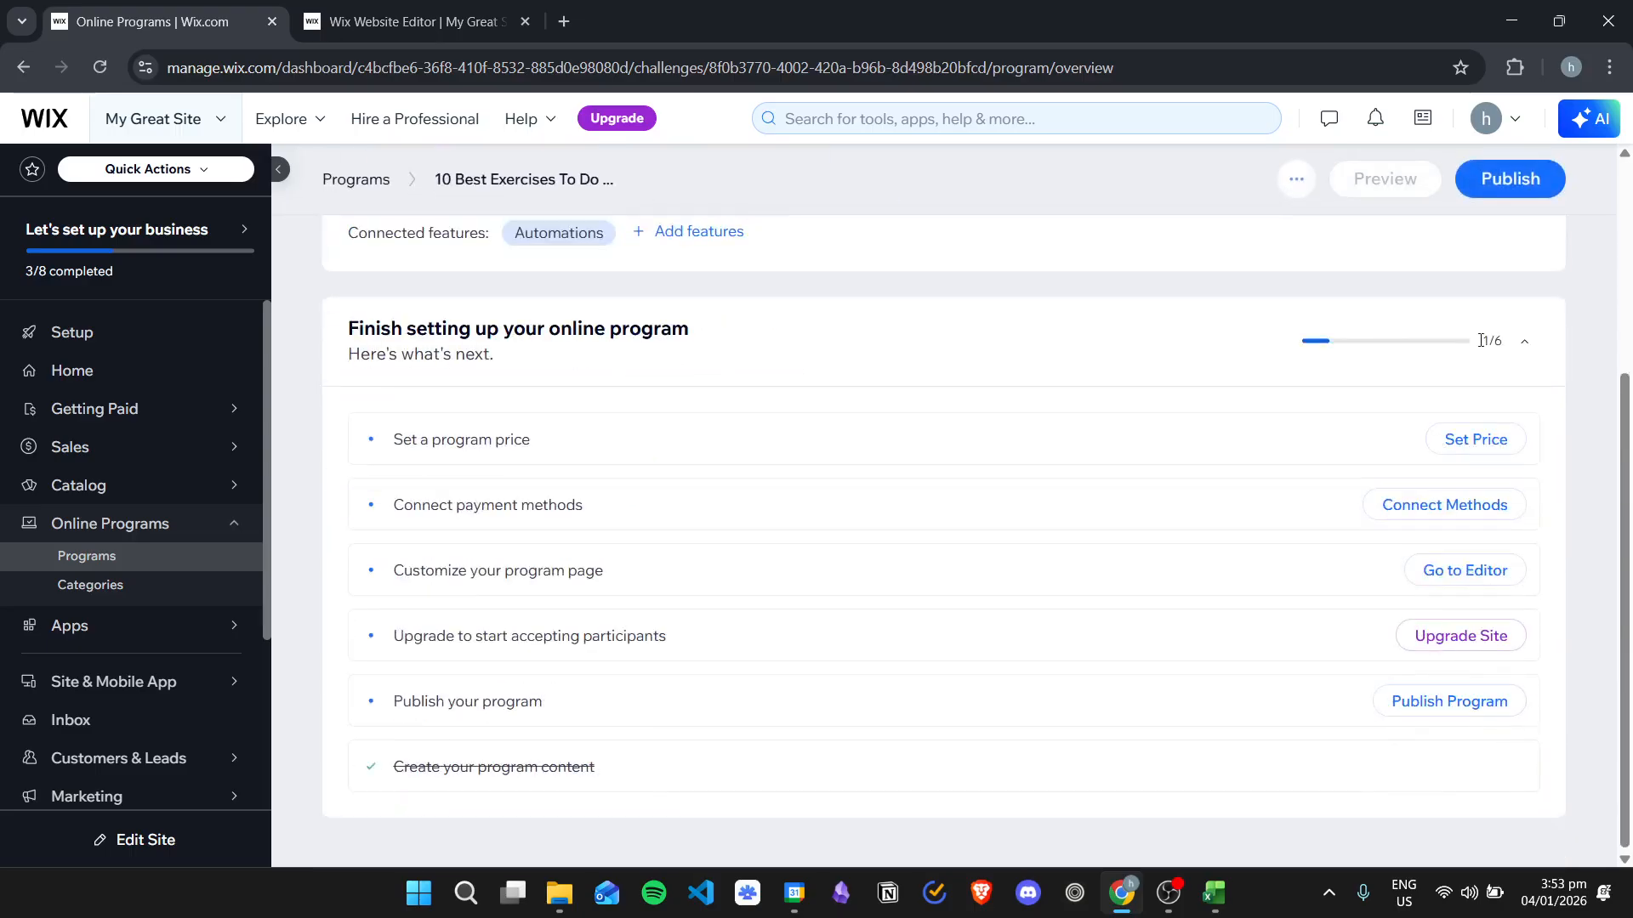
click(1474, 438)
scroll(941, 518, down, 3)
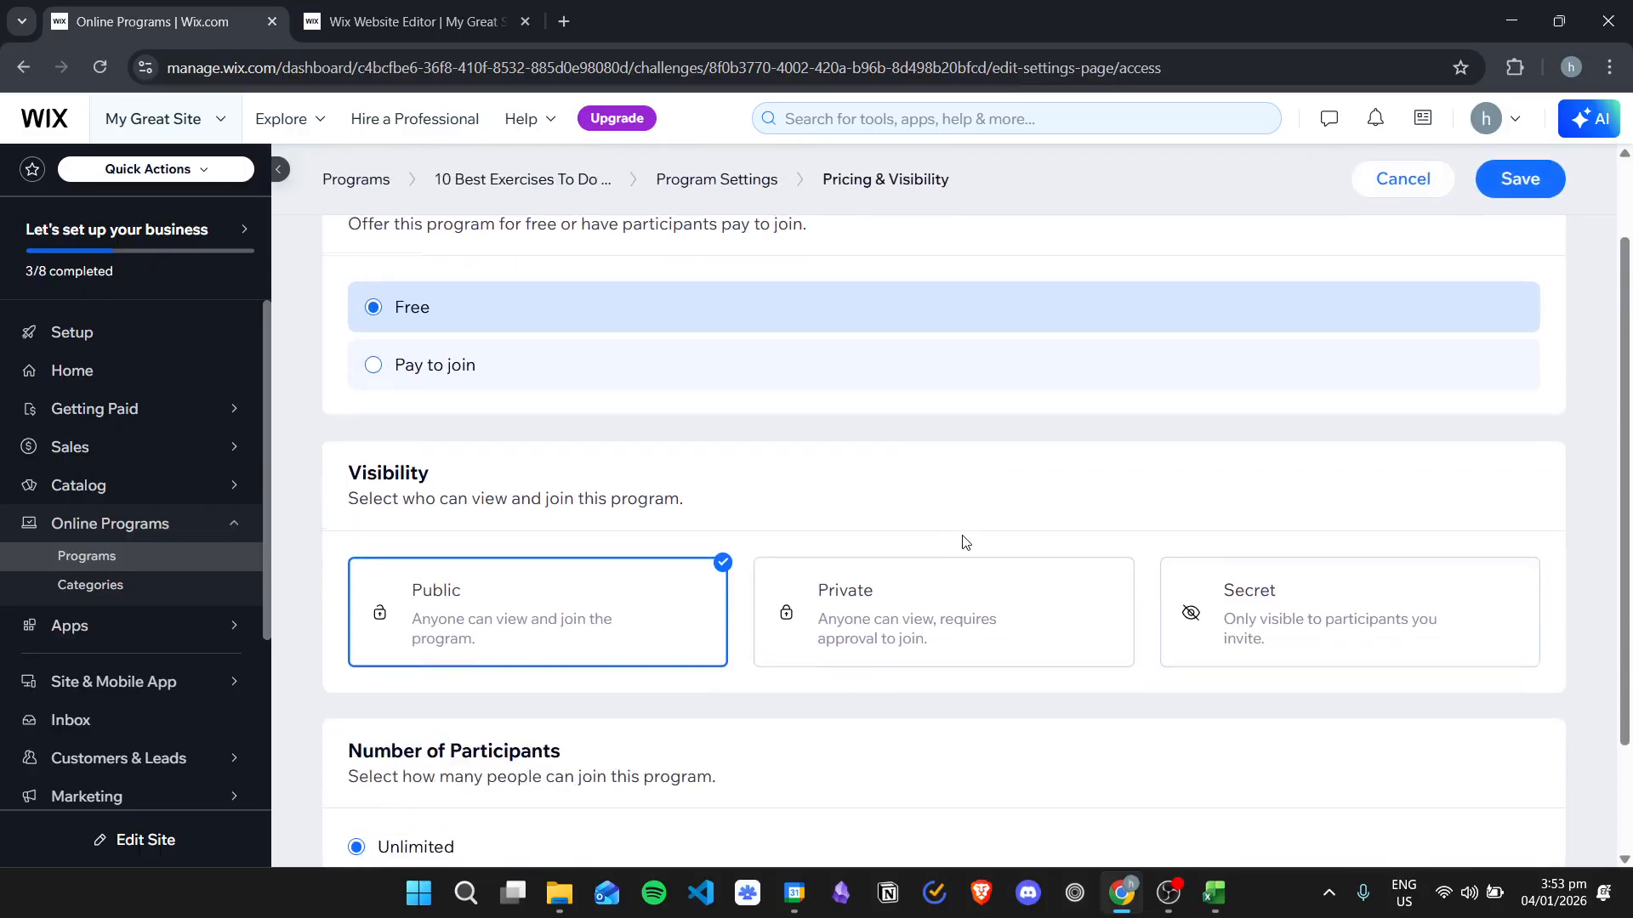
scroll(596, 475, up, 3)
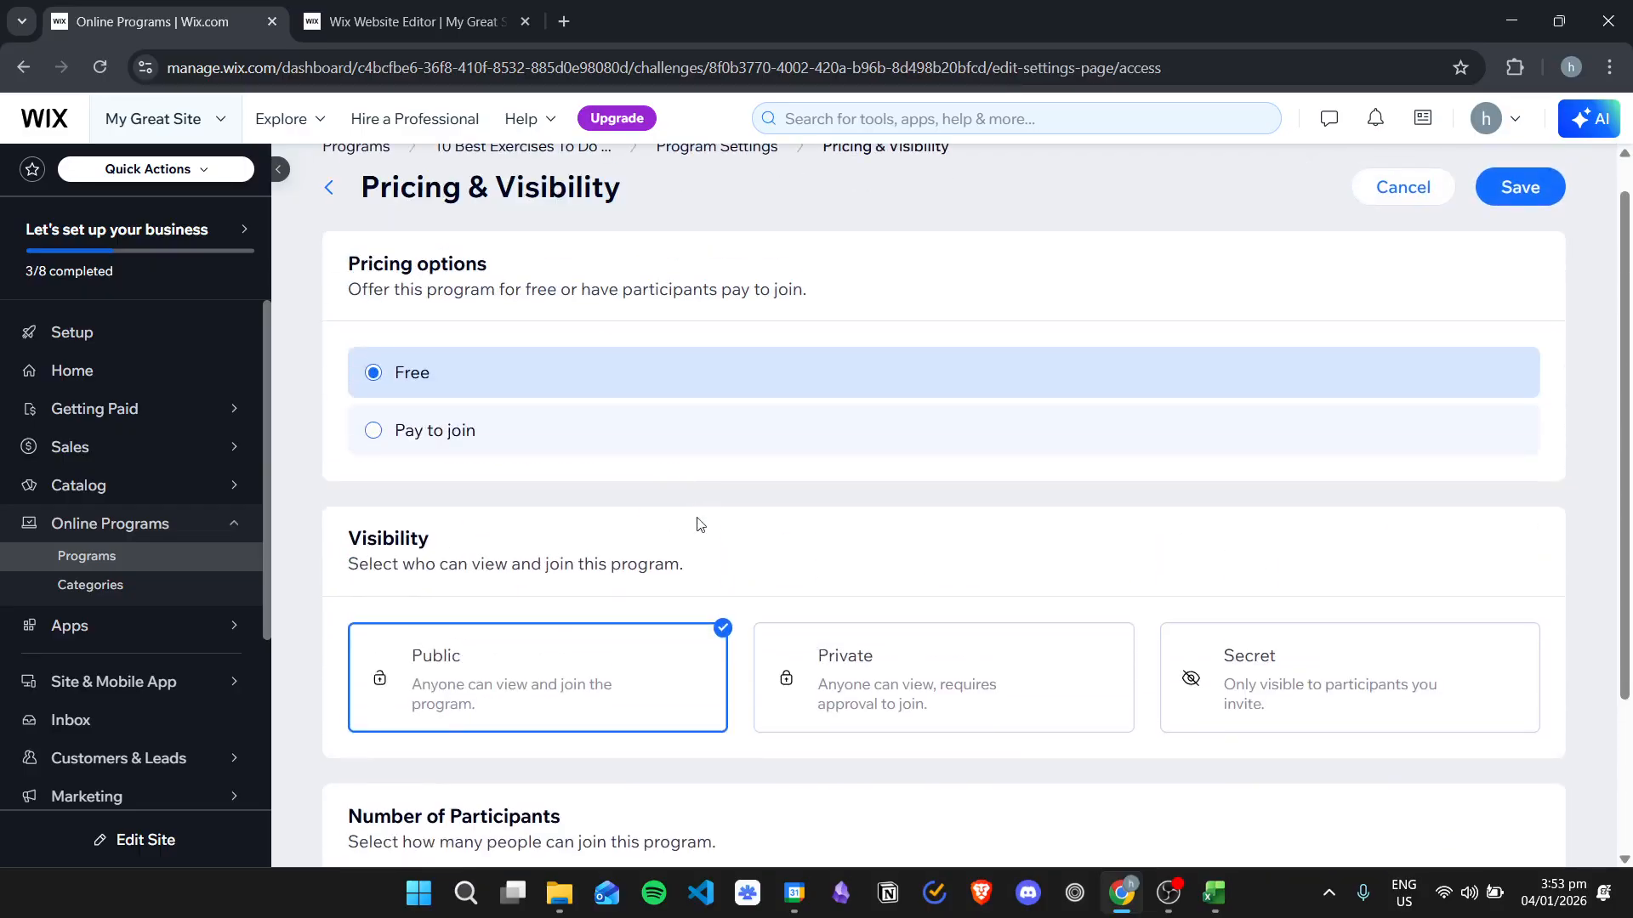
scroll(862, 519, down, 3)
scroll(893, 528, up, 3)
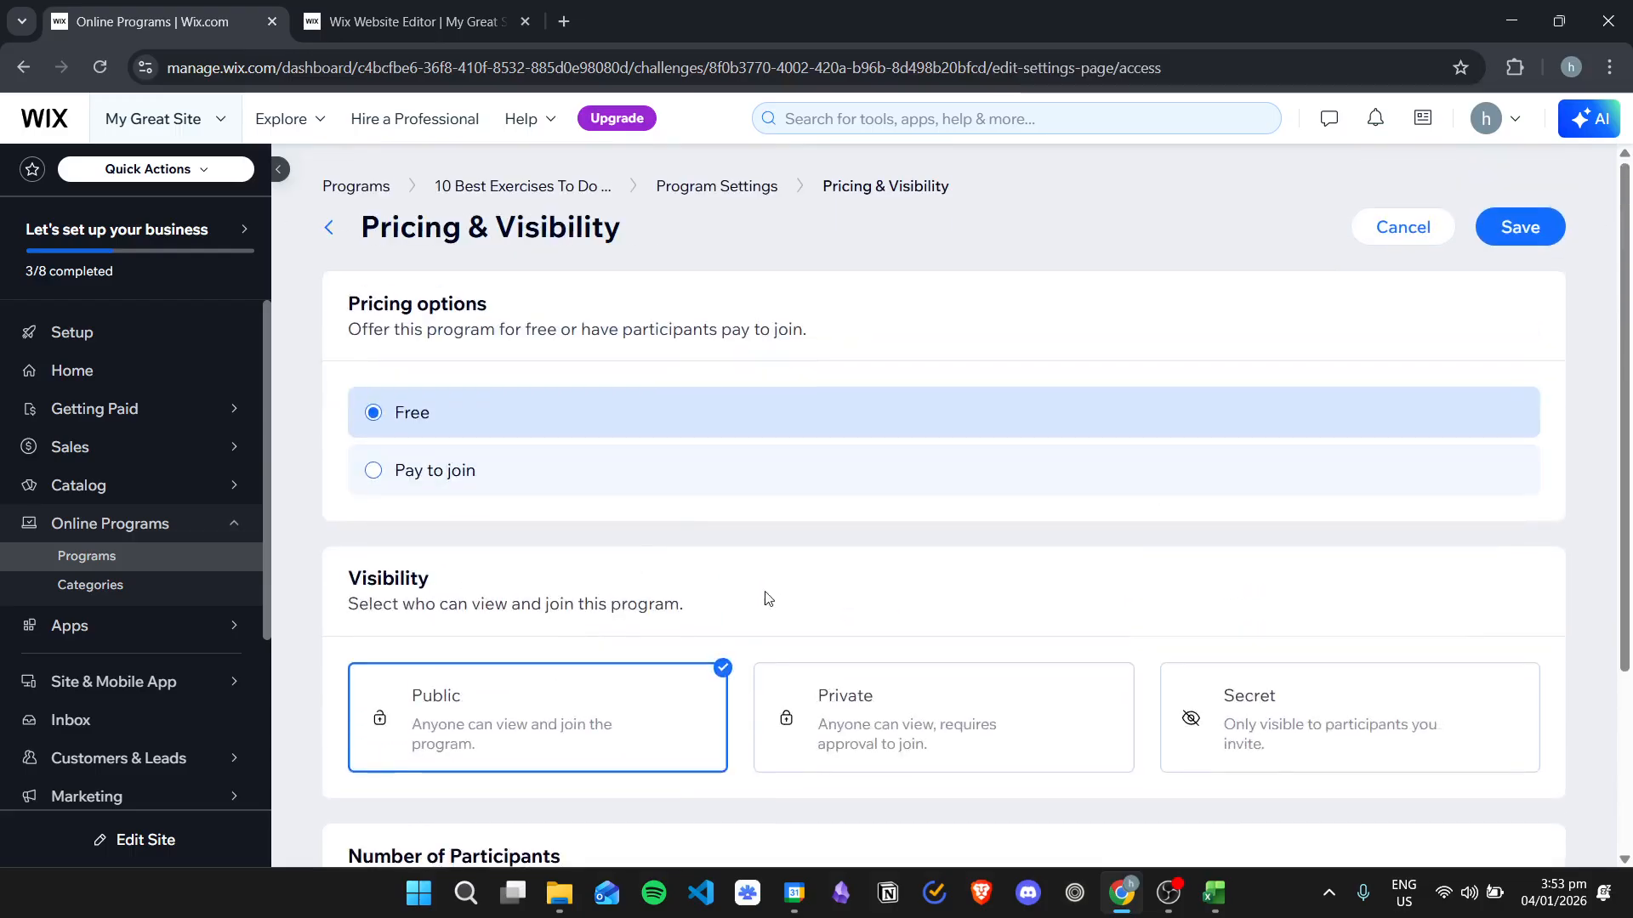
Make the program pay to join and set its one-time payment price to ₱50.
click(371, 471)
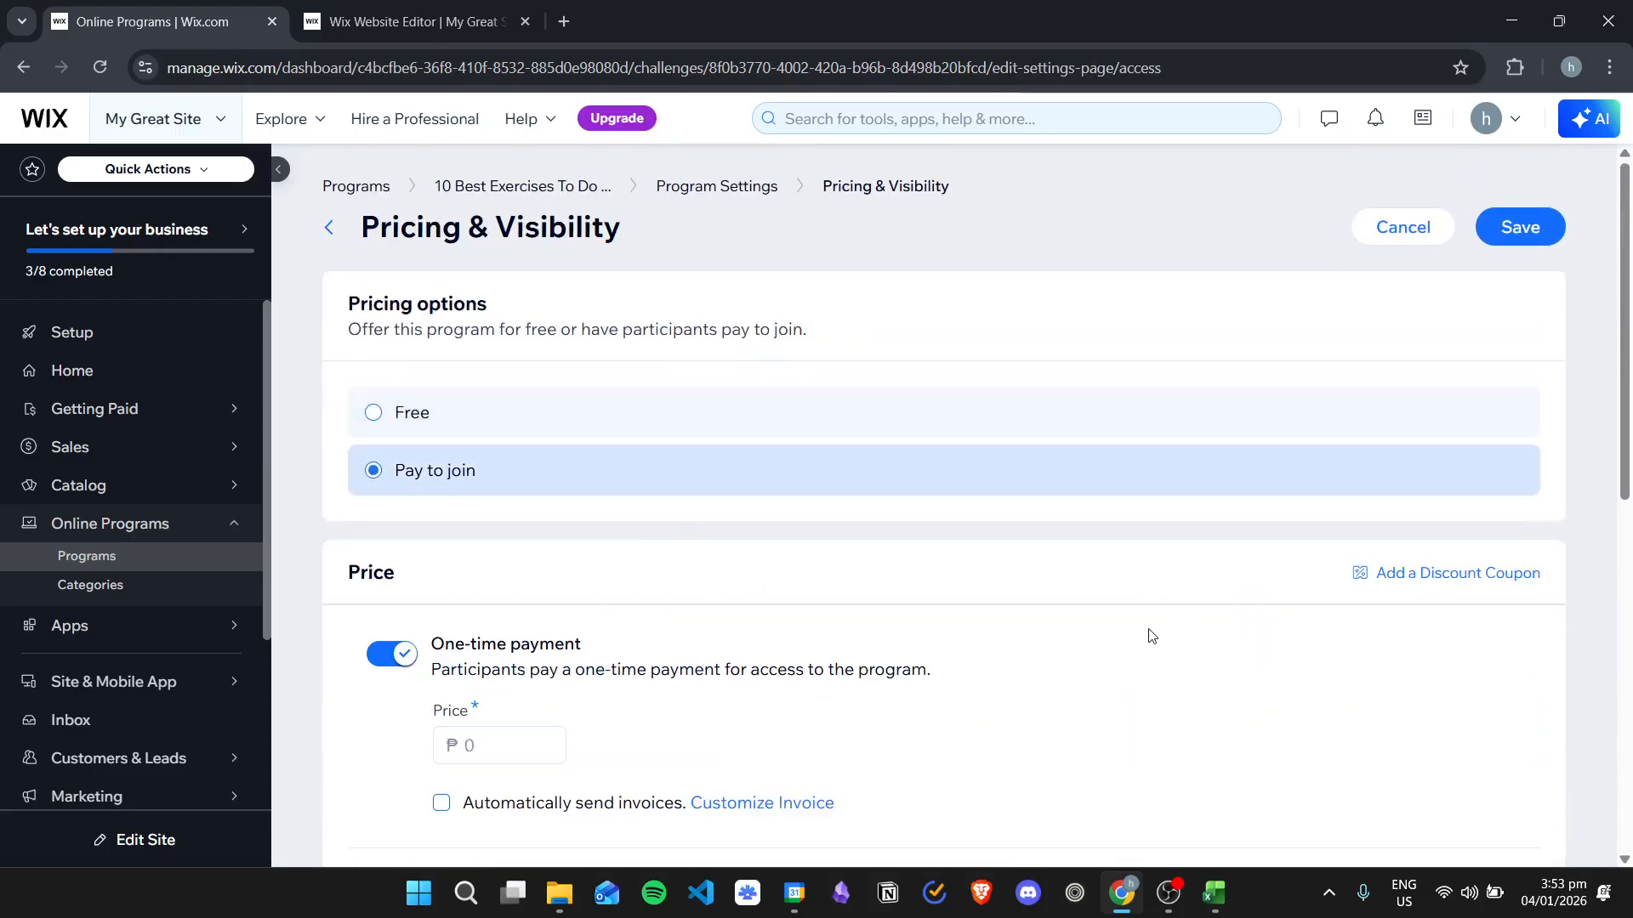
click(416, 414)
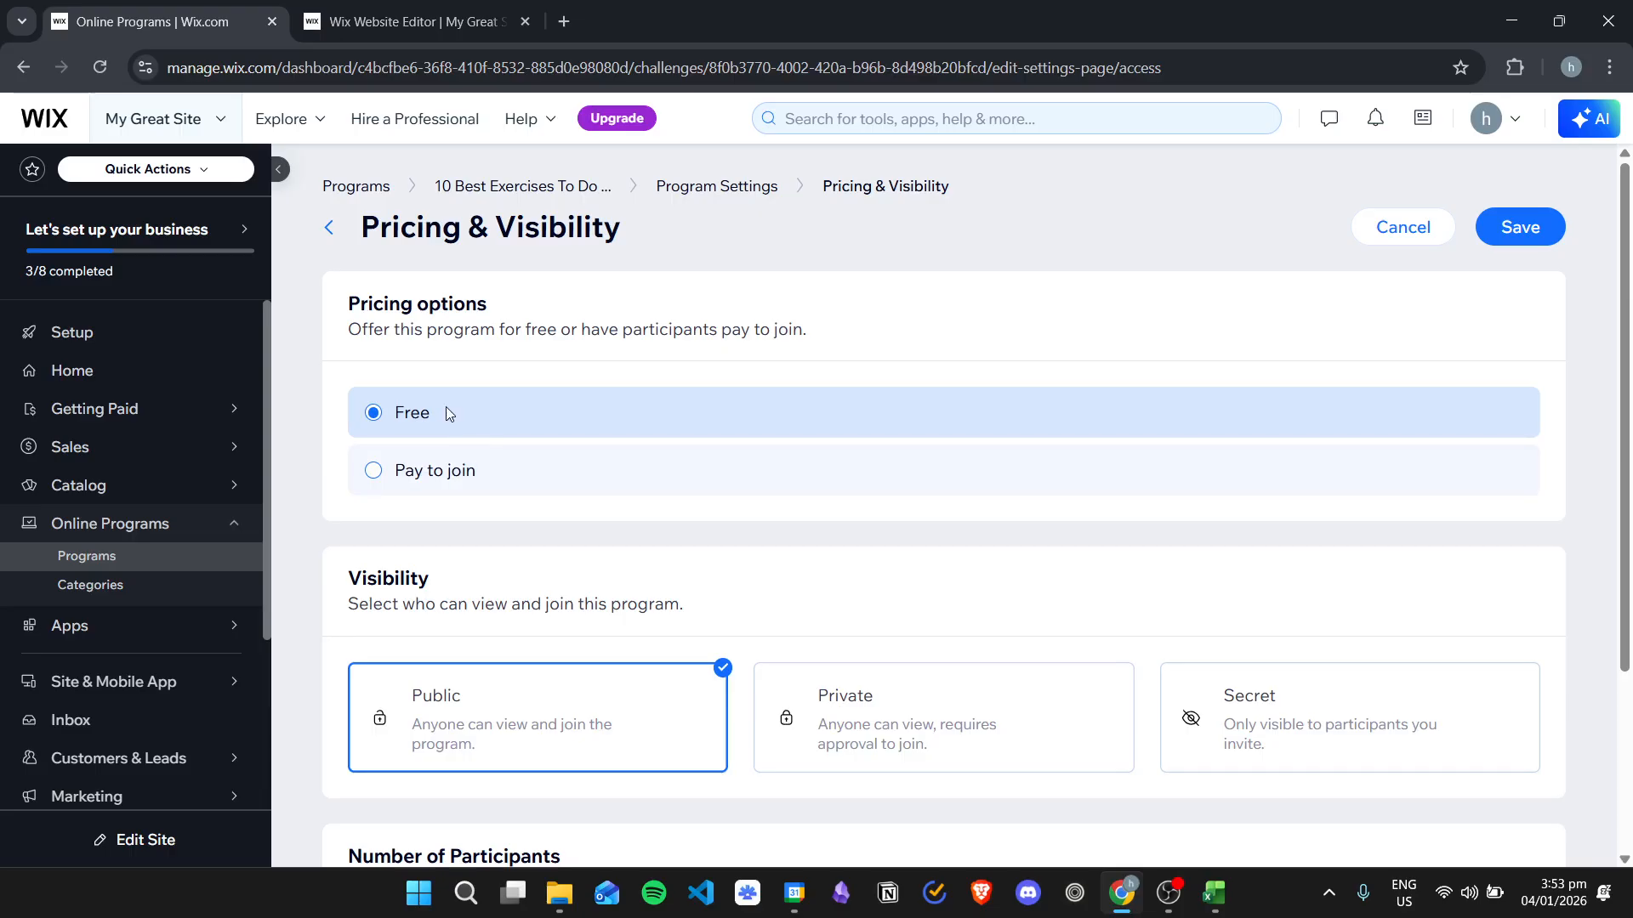
click(473, 470)
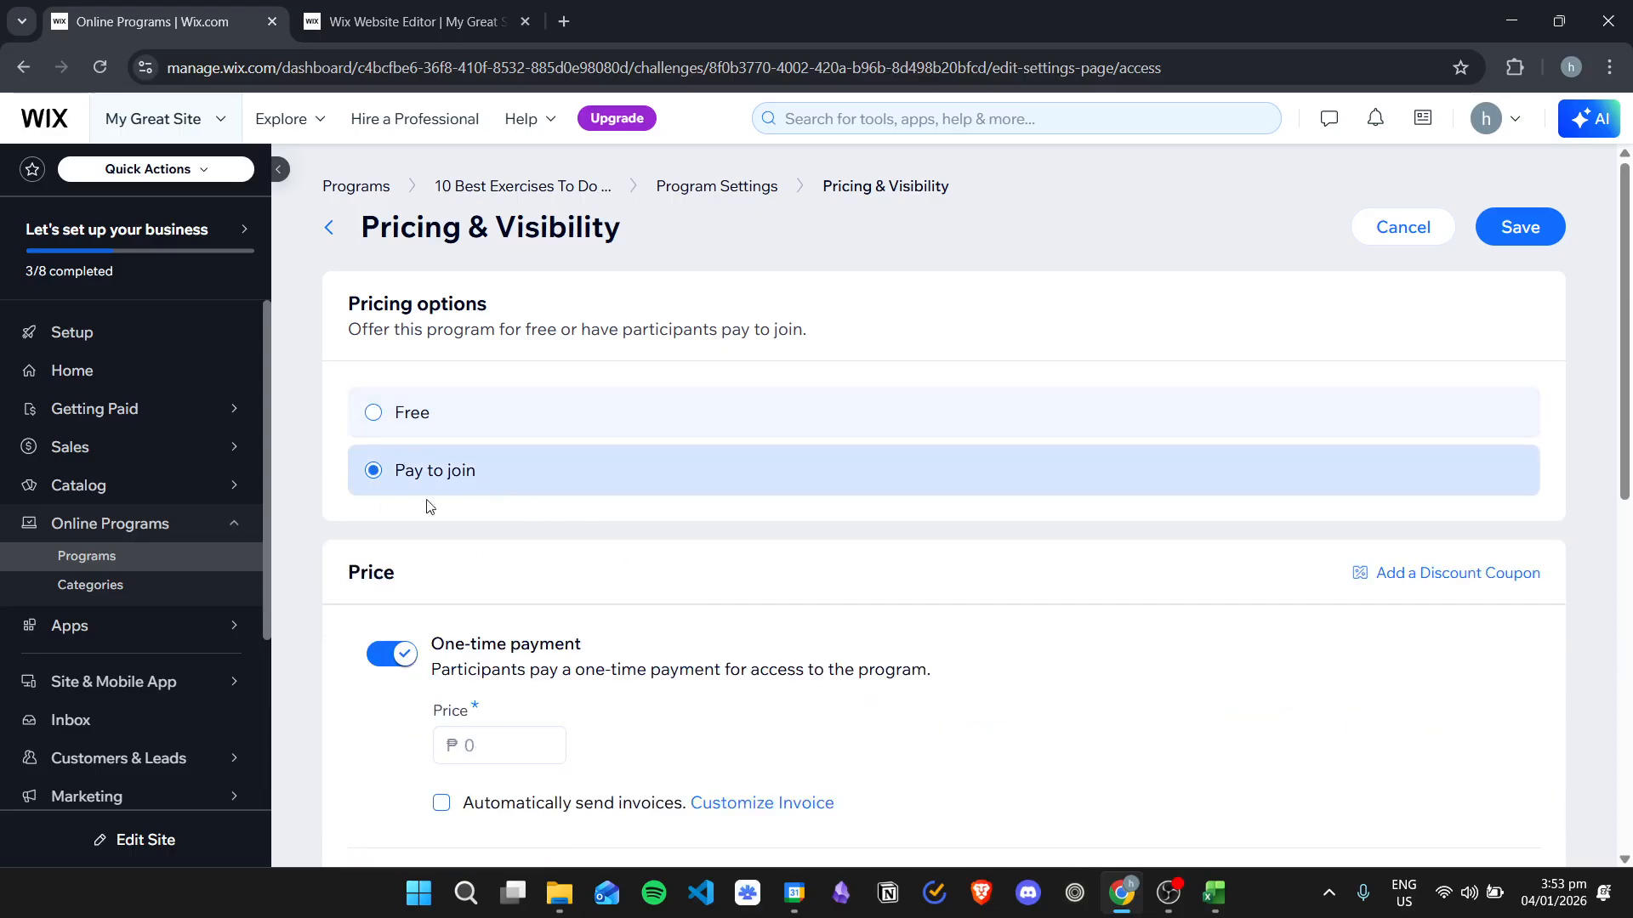
scroll(714, 529, down, 2)
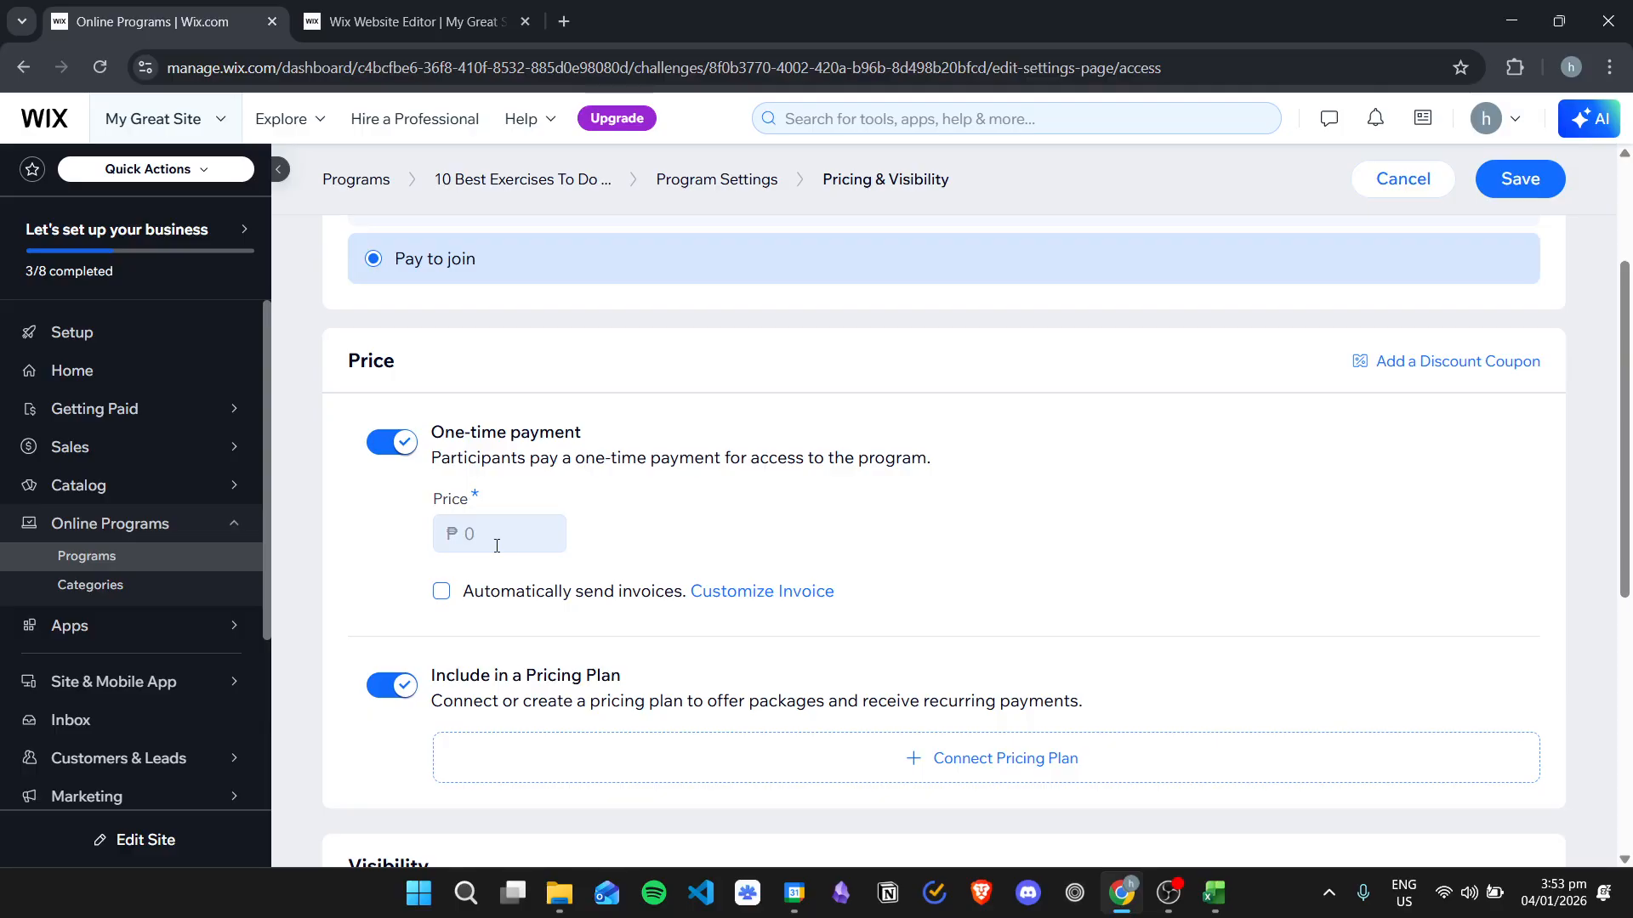
click(390, 442)
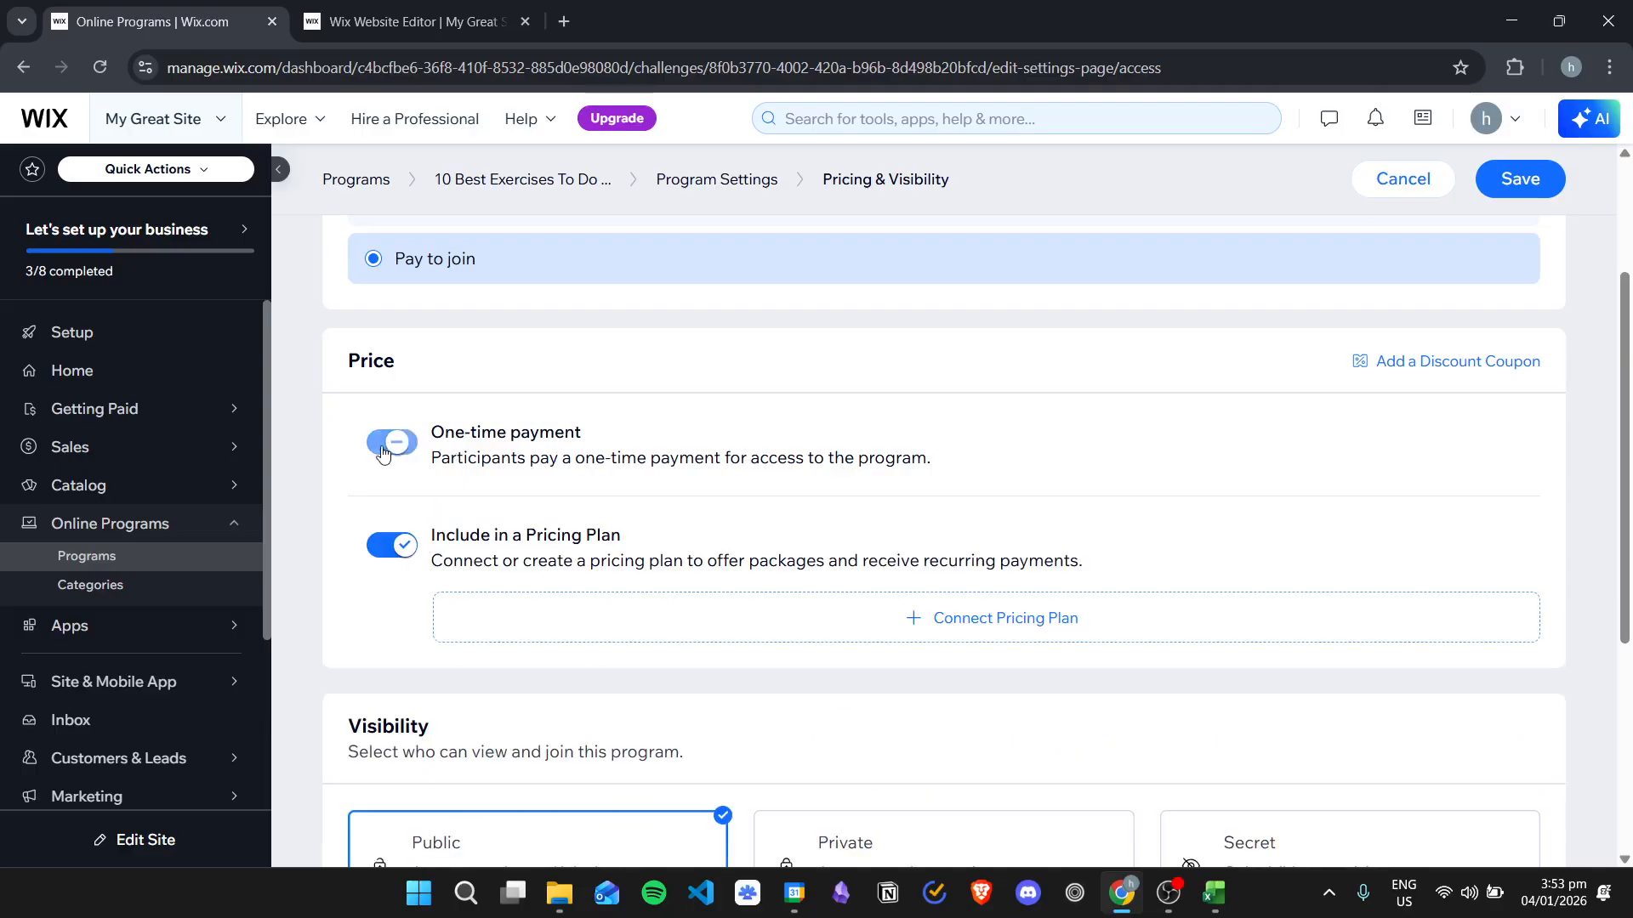
scroll(800, 465, down, 1)
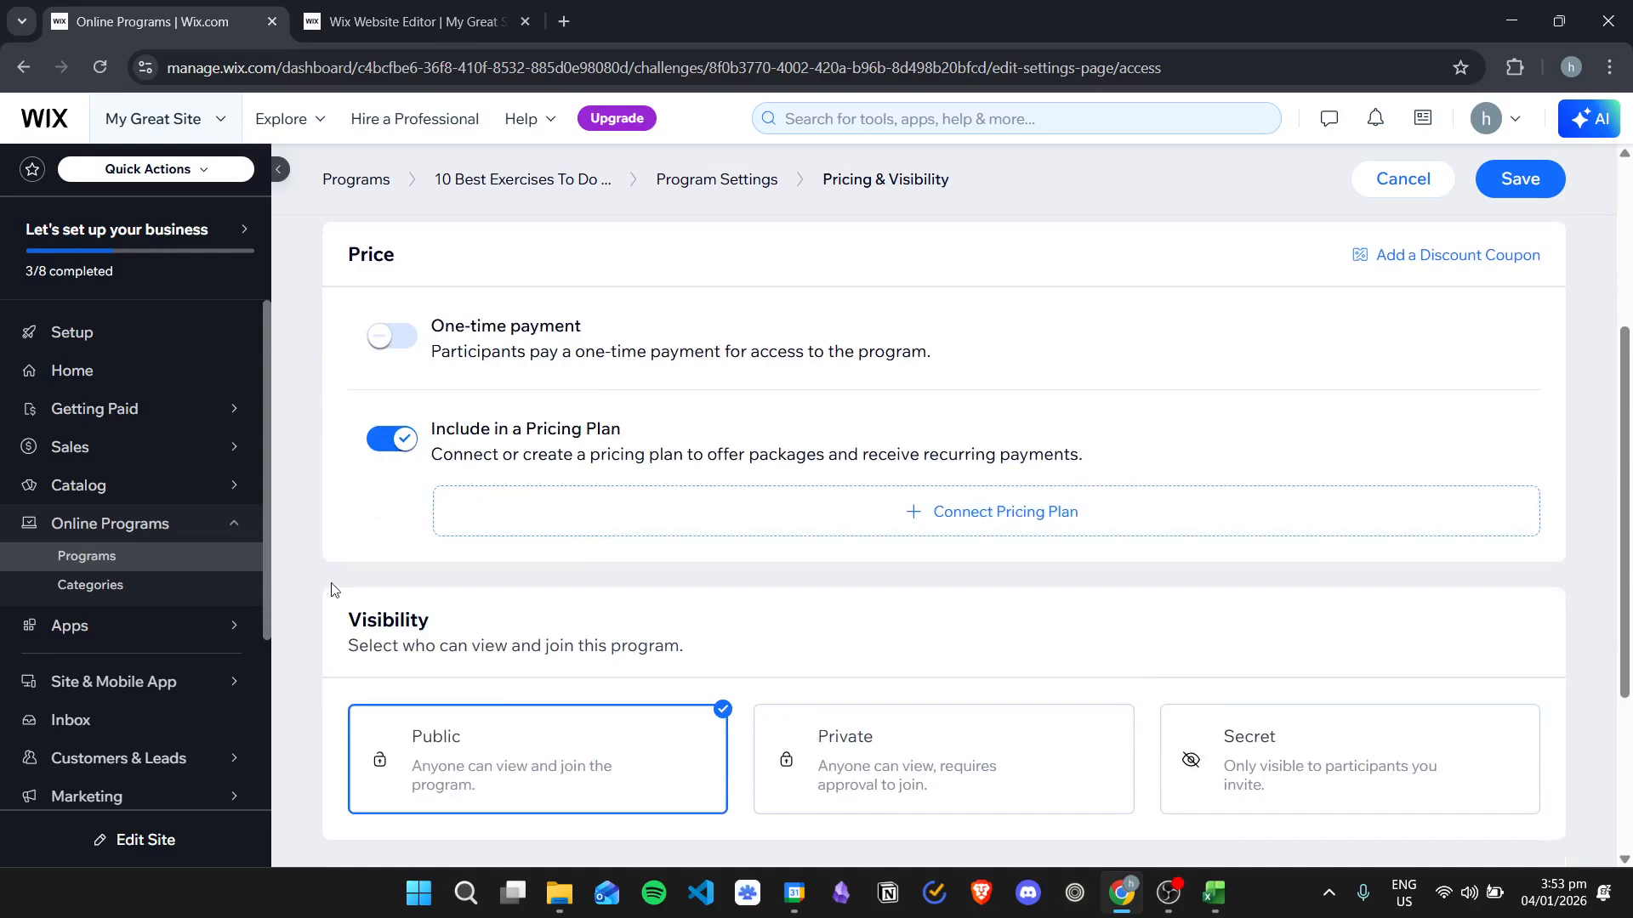
click(391, 342)
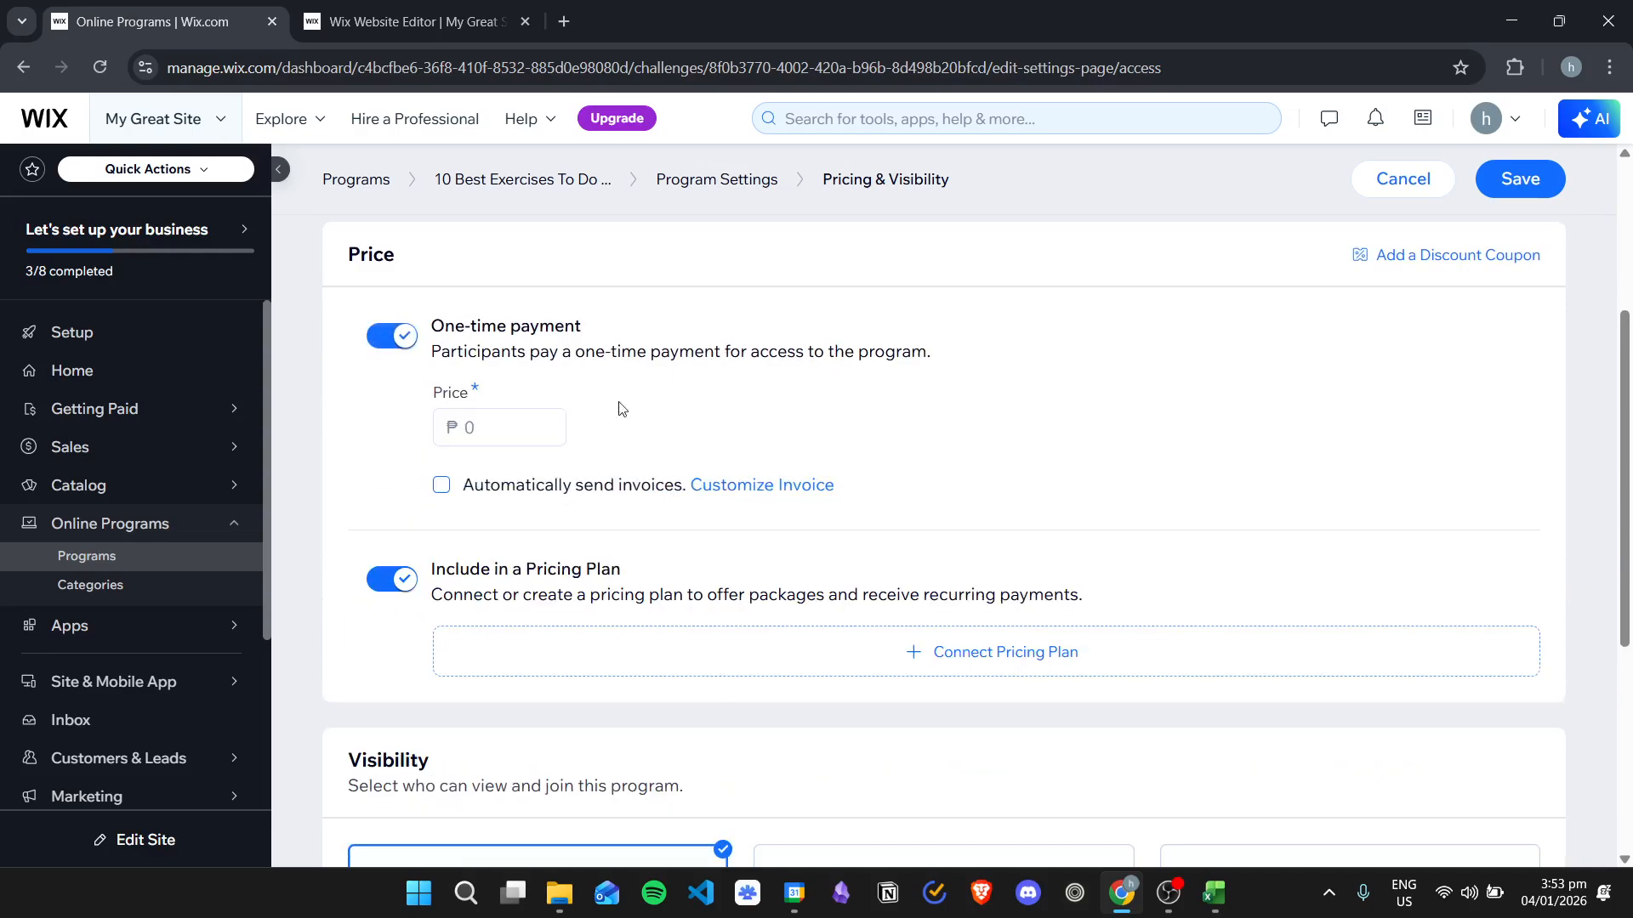
click(516, 429)
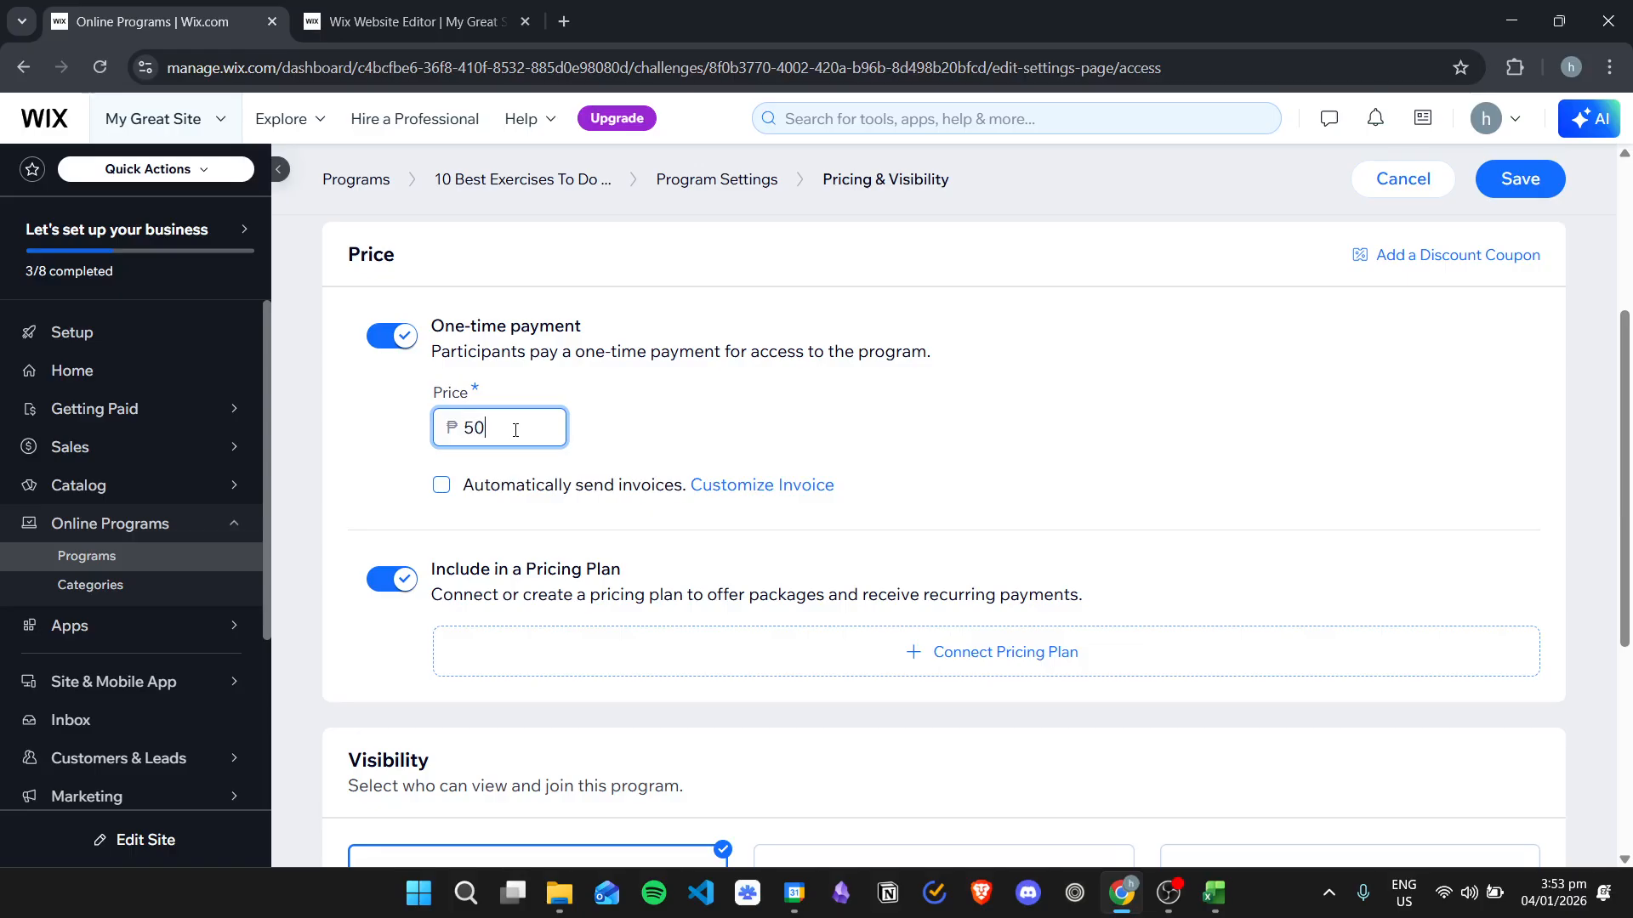
click(1122, 343)
scroll(564, 619, down, 1)
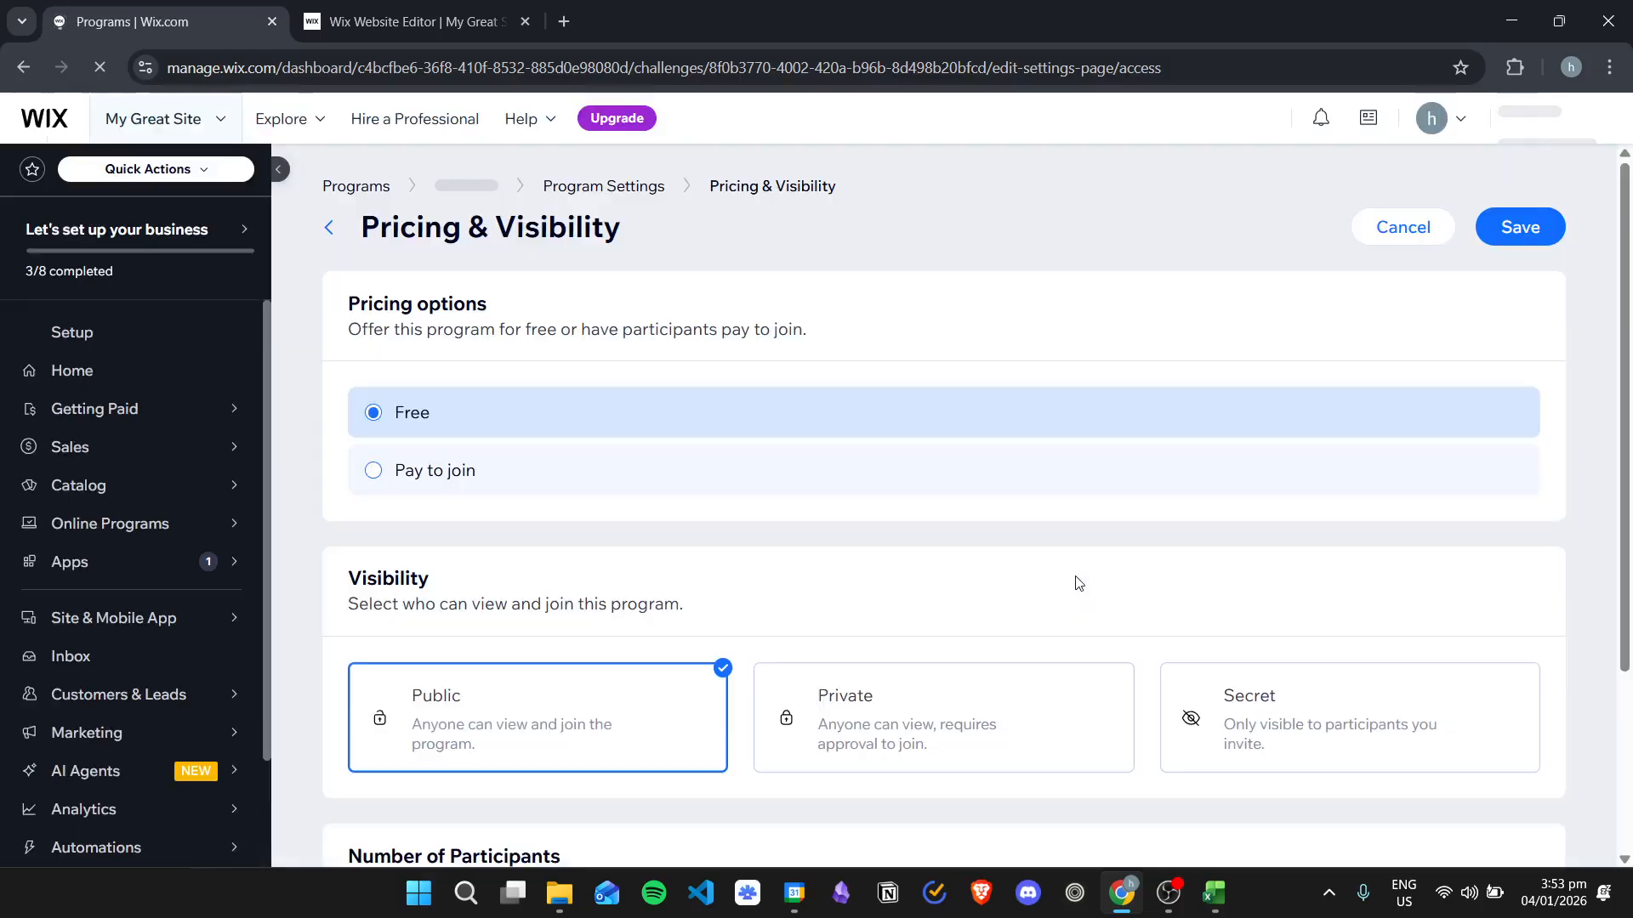
Dismiss the Create a Plan dialog and turn off Include in a Pricing Plan for the program.
scroll(731, 472, down, 3)
scroll(1103, 406, down, 3)
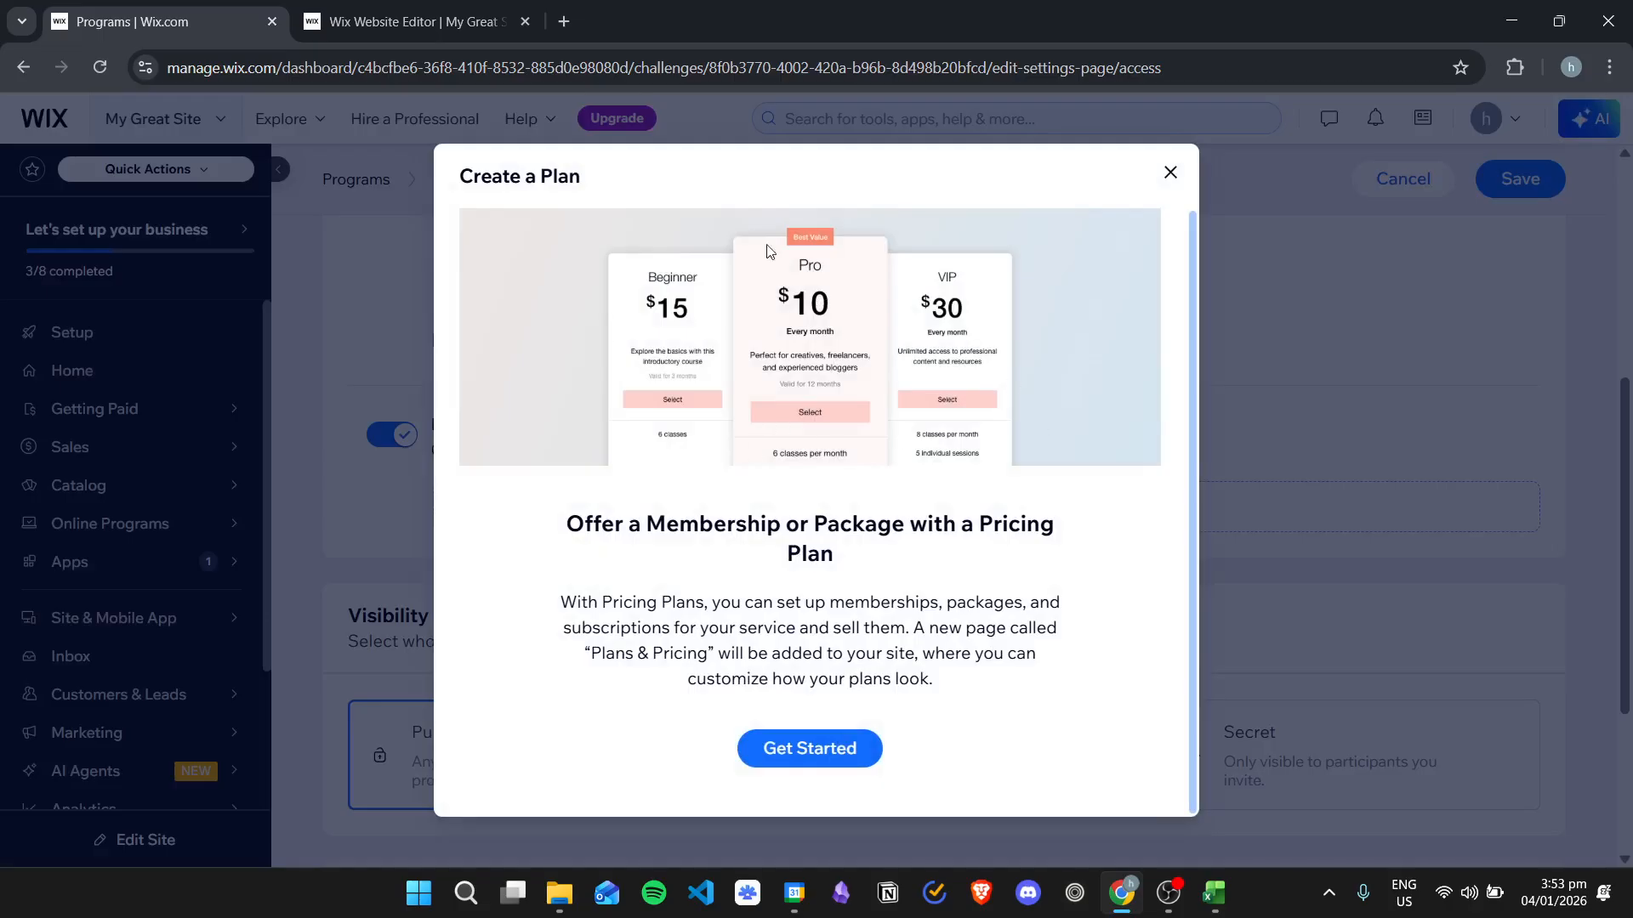
click(1171, 173)
scroll(1431, 481, up, 3)
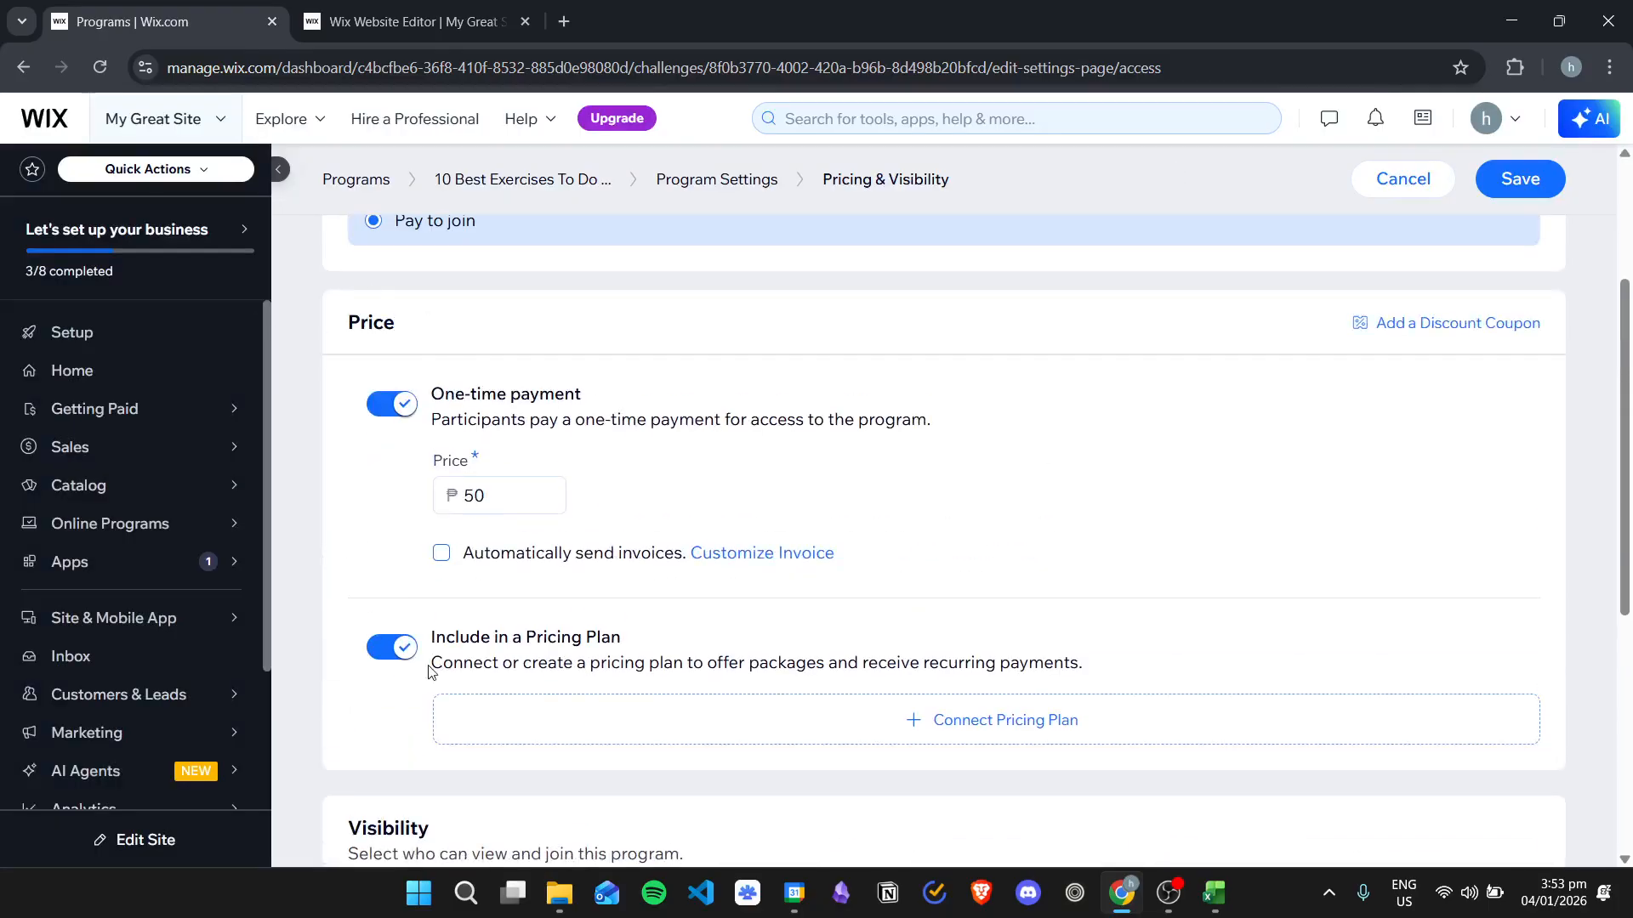
click(391, 647)
Look over the visibility options, try limiting the program to 10 participants, and restore Unlimited.
scroll(880, 434, down, 4)
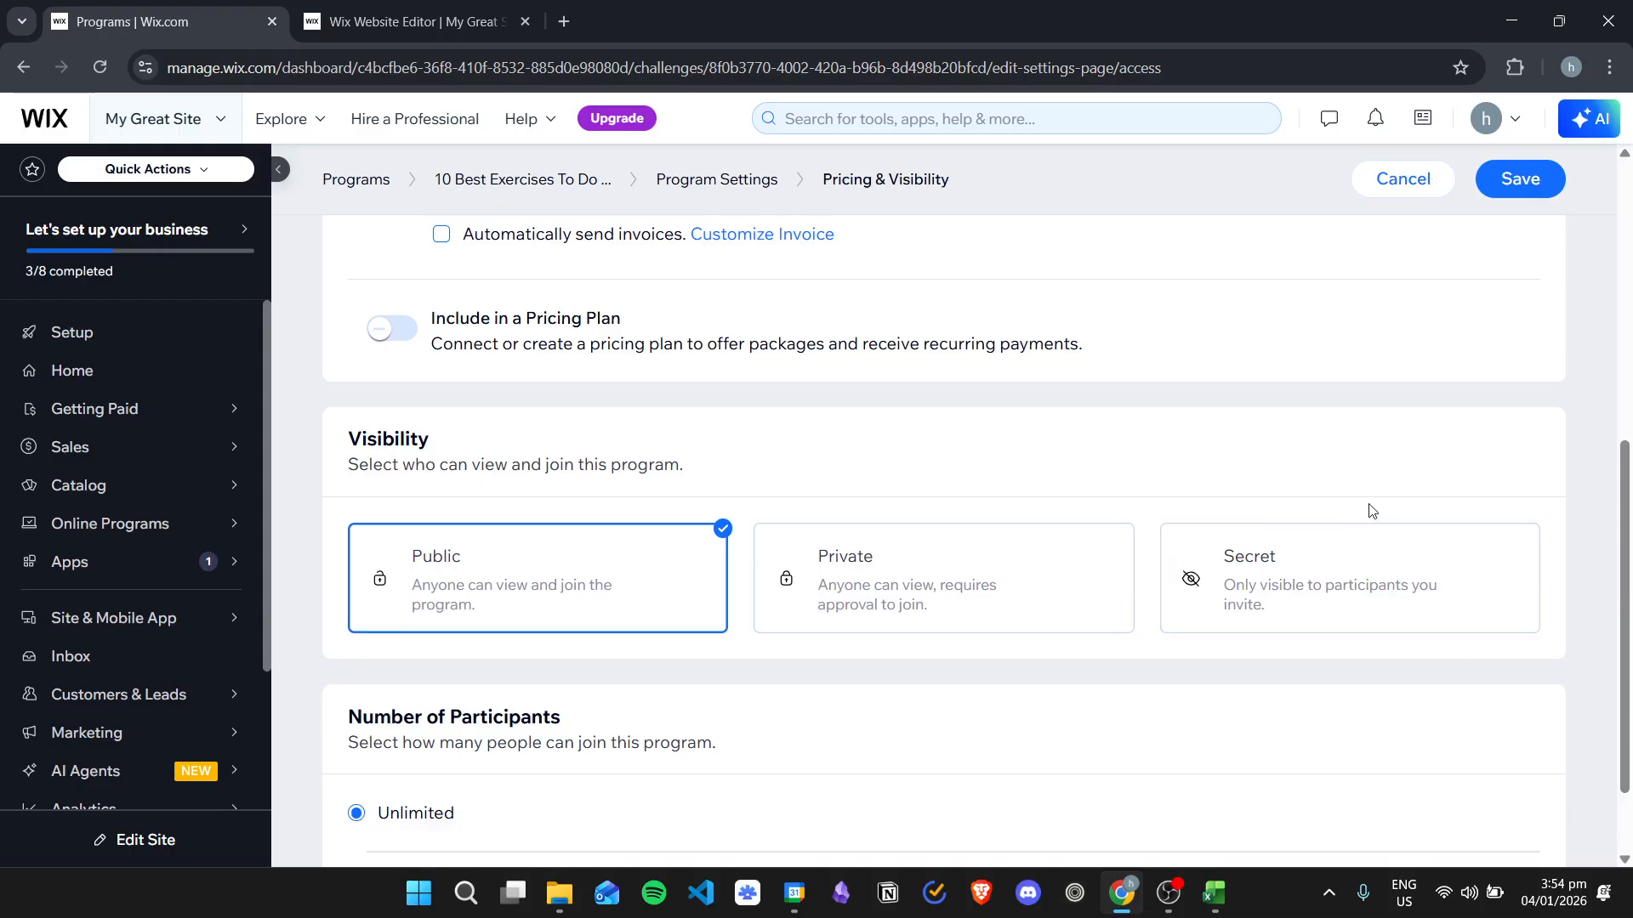
scroll(1368, 553, down, 1)
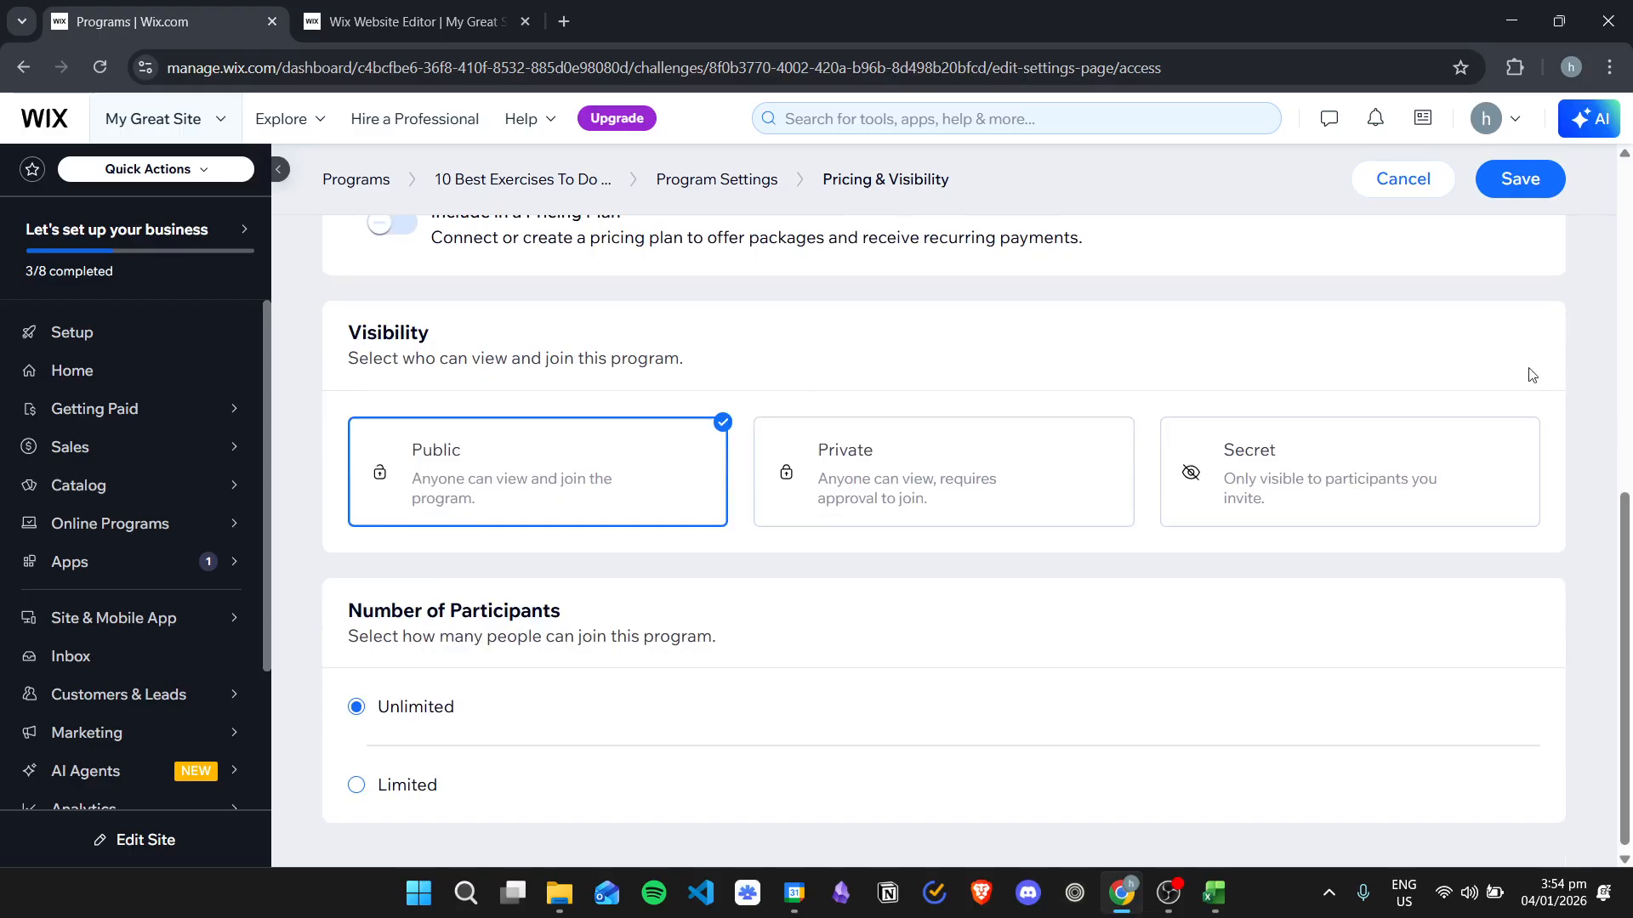
scroll(578, 416, down, 1)
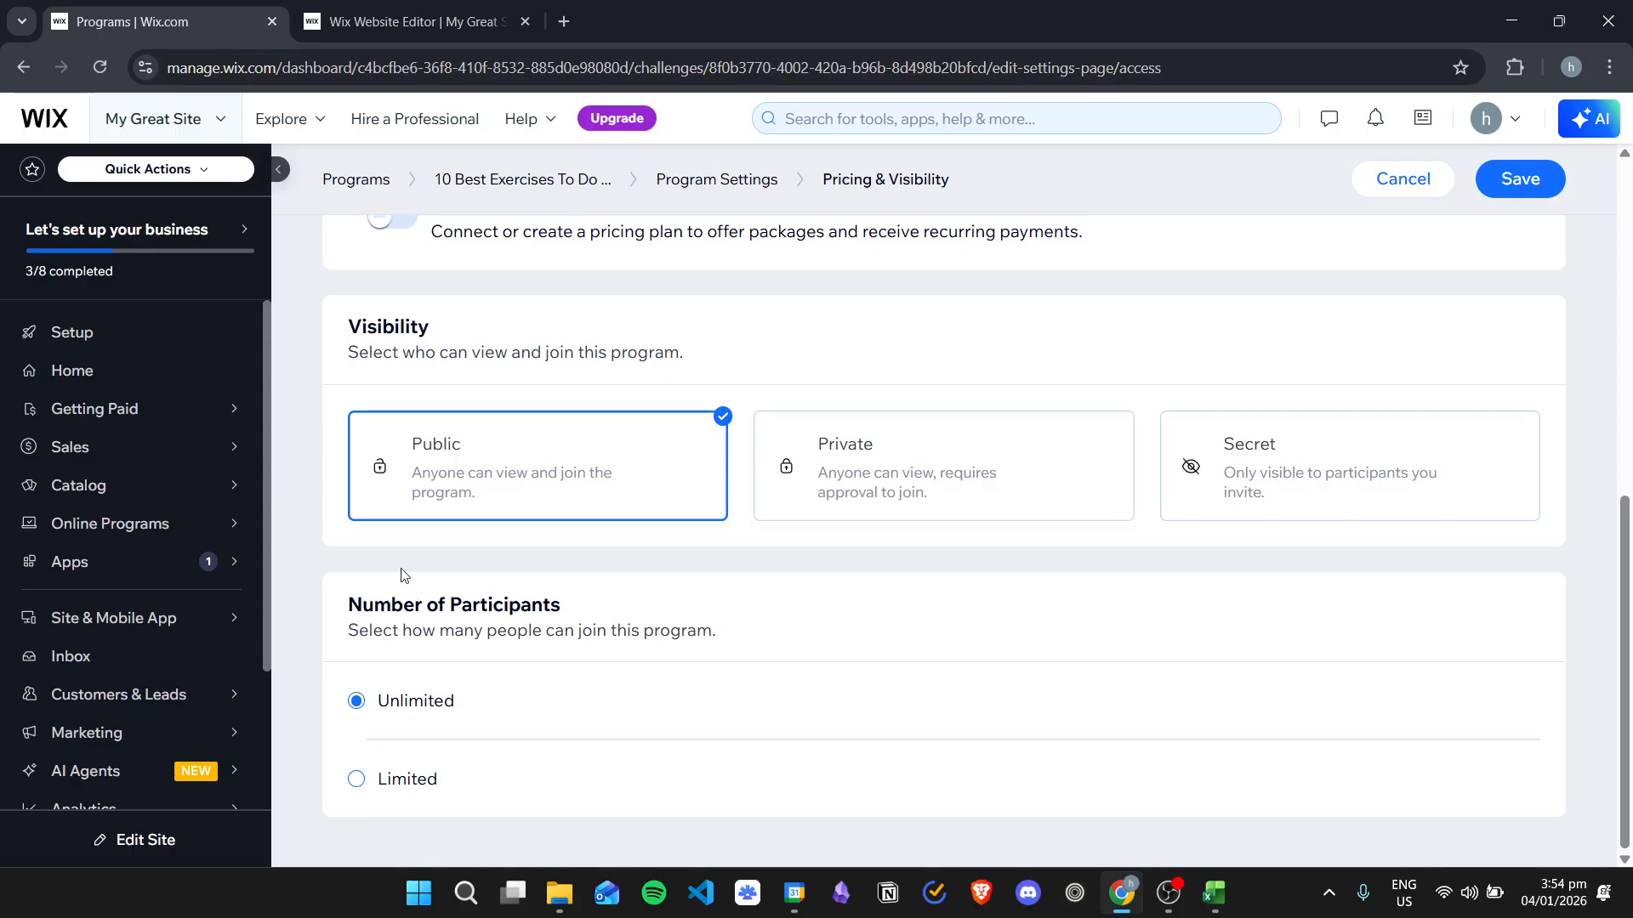
click(389, 780)
scroll(616, 529, down, 1)
click(428, 761)
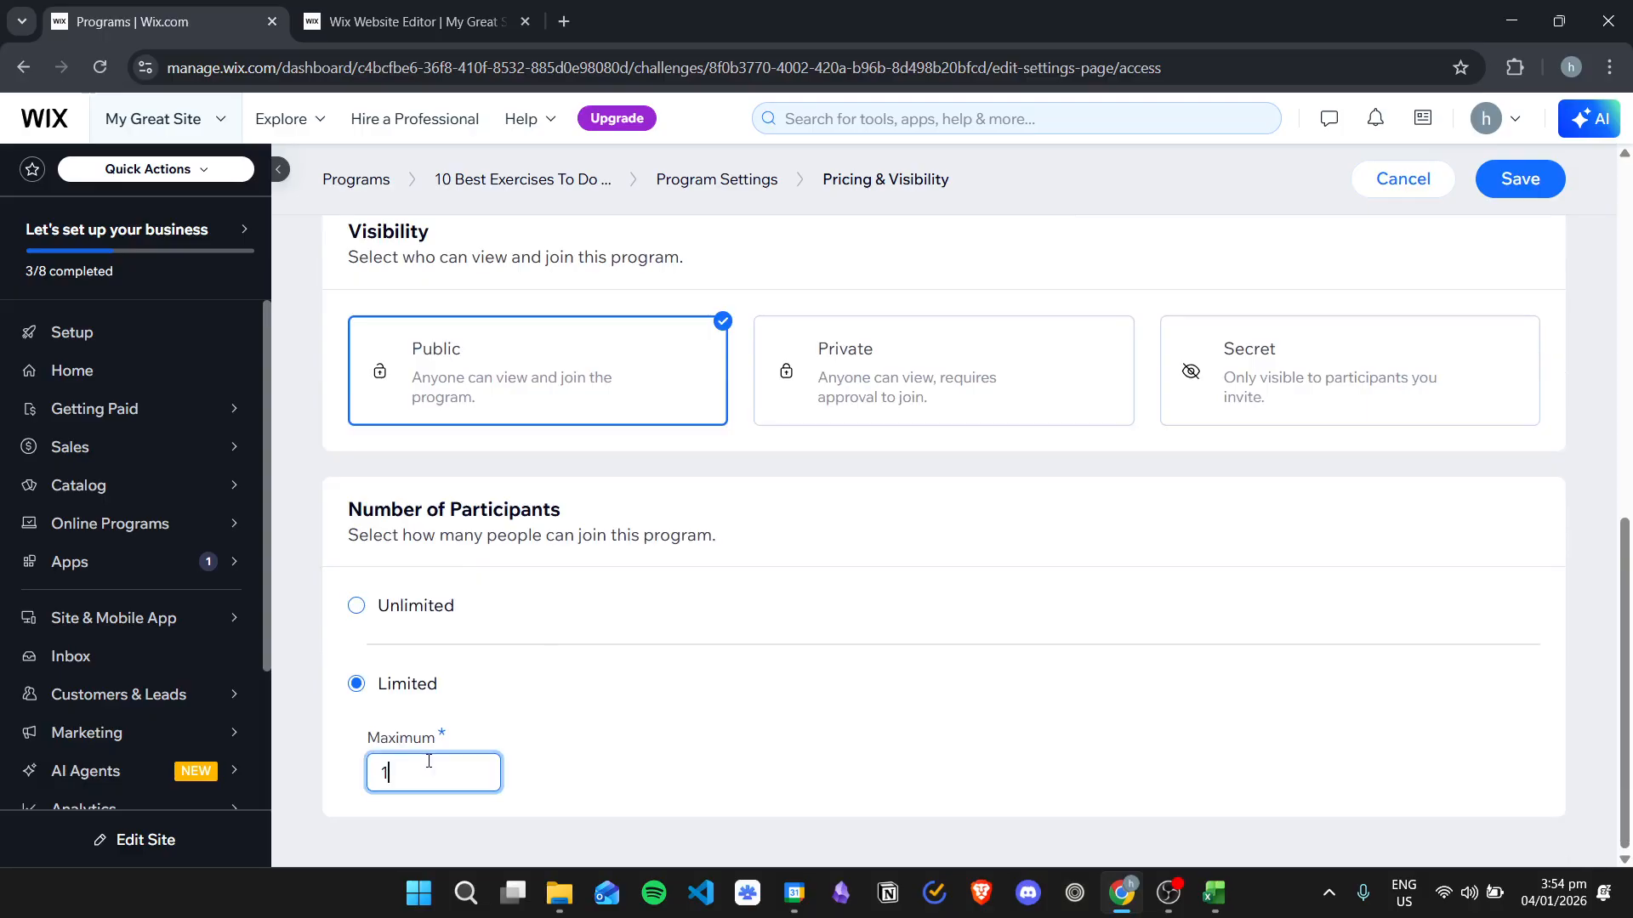
click(599, 684)
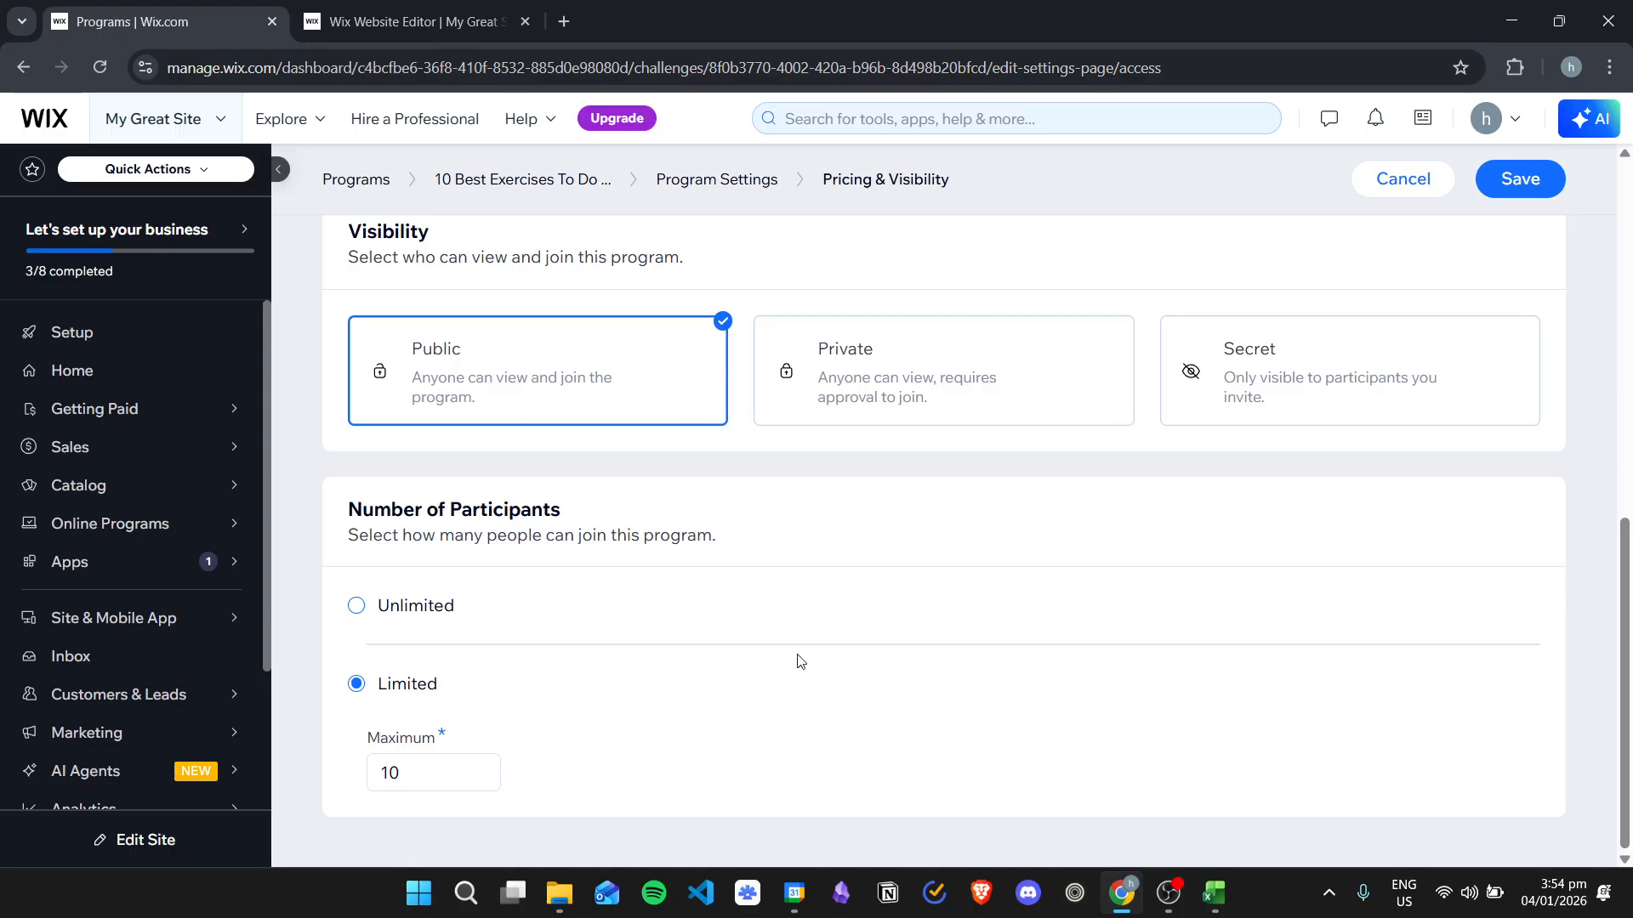
click(434, 609)
Save the pricing and visibility settings and review the program's settings summary.
scroll(795, 674, up, 10)
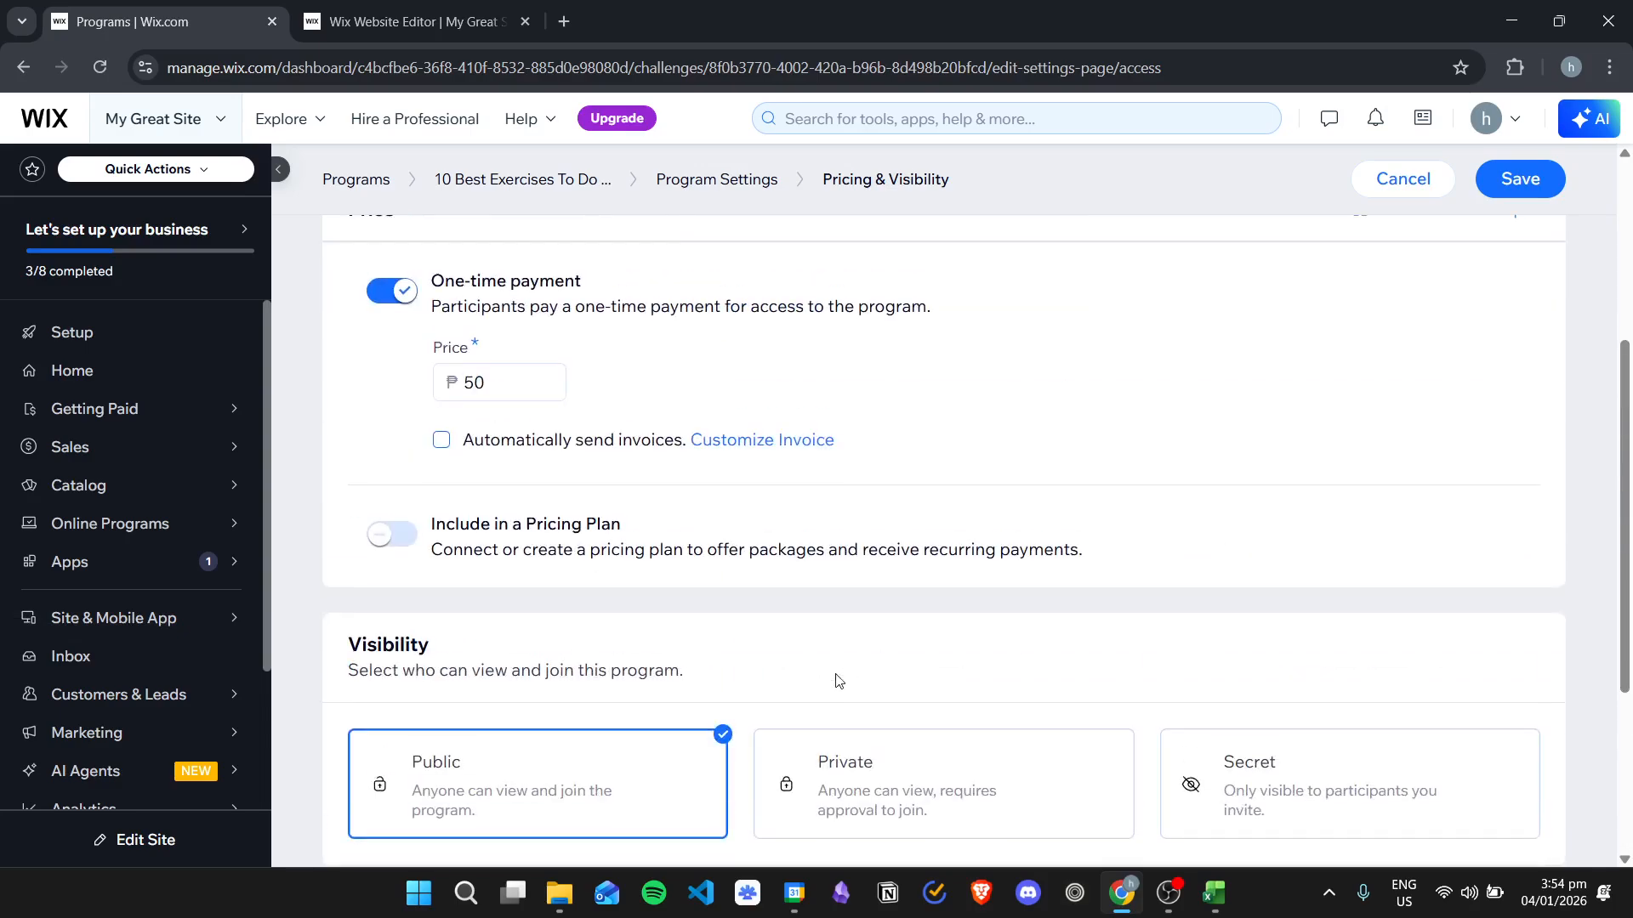
click(1538, 231)
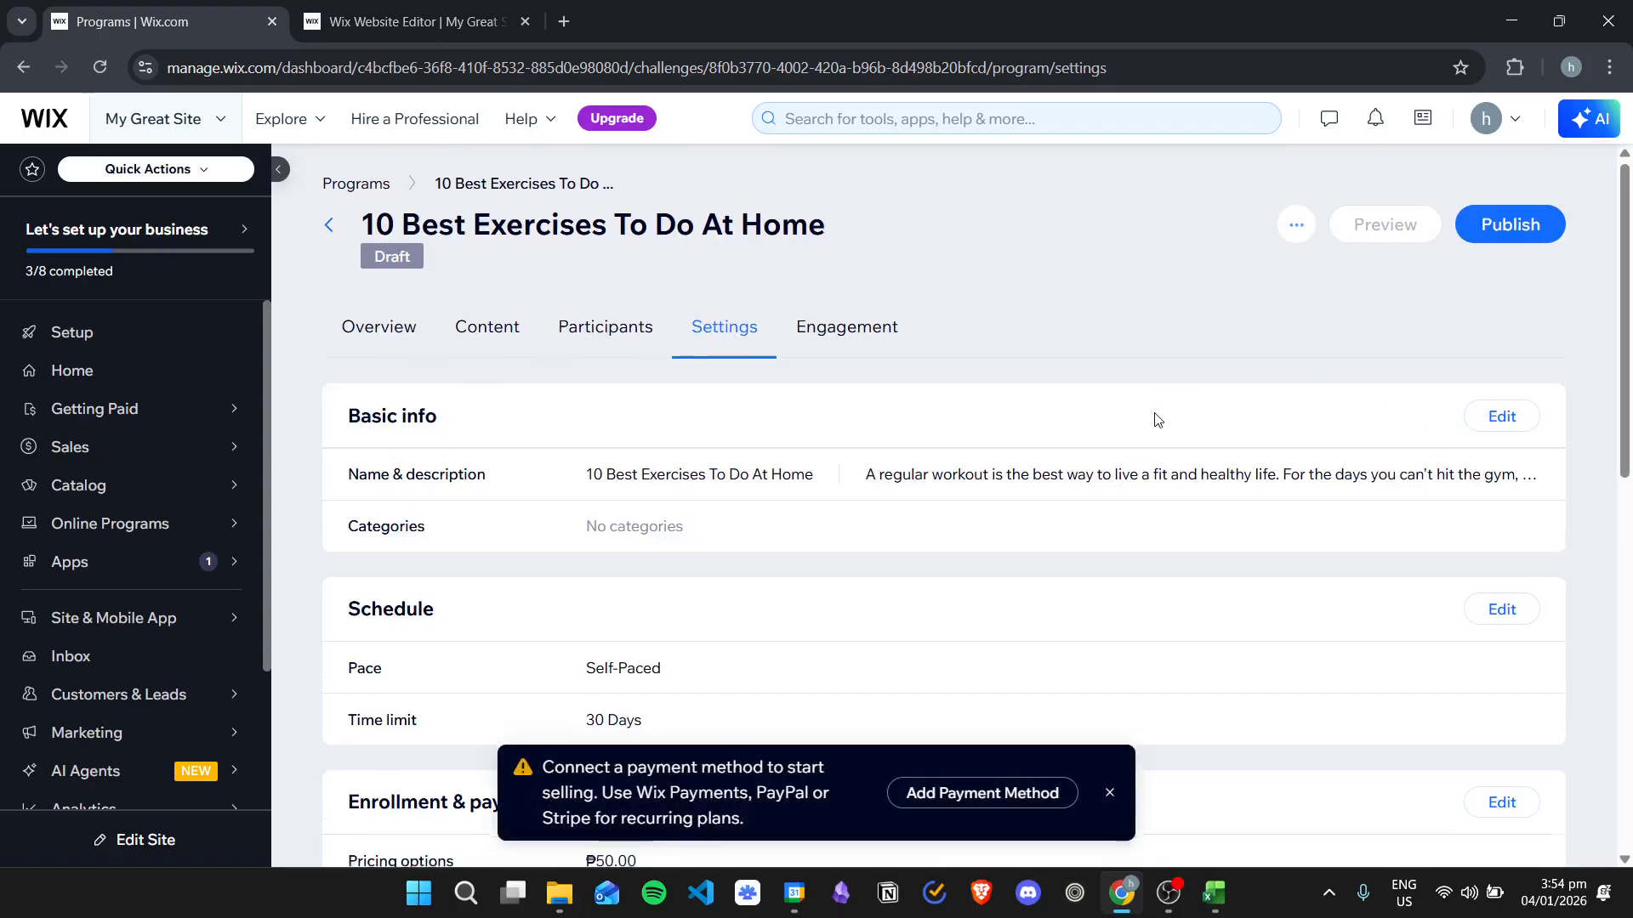
scroll(1216, 423, down, 7)
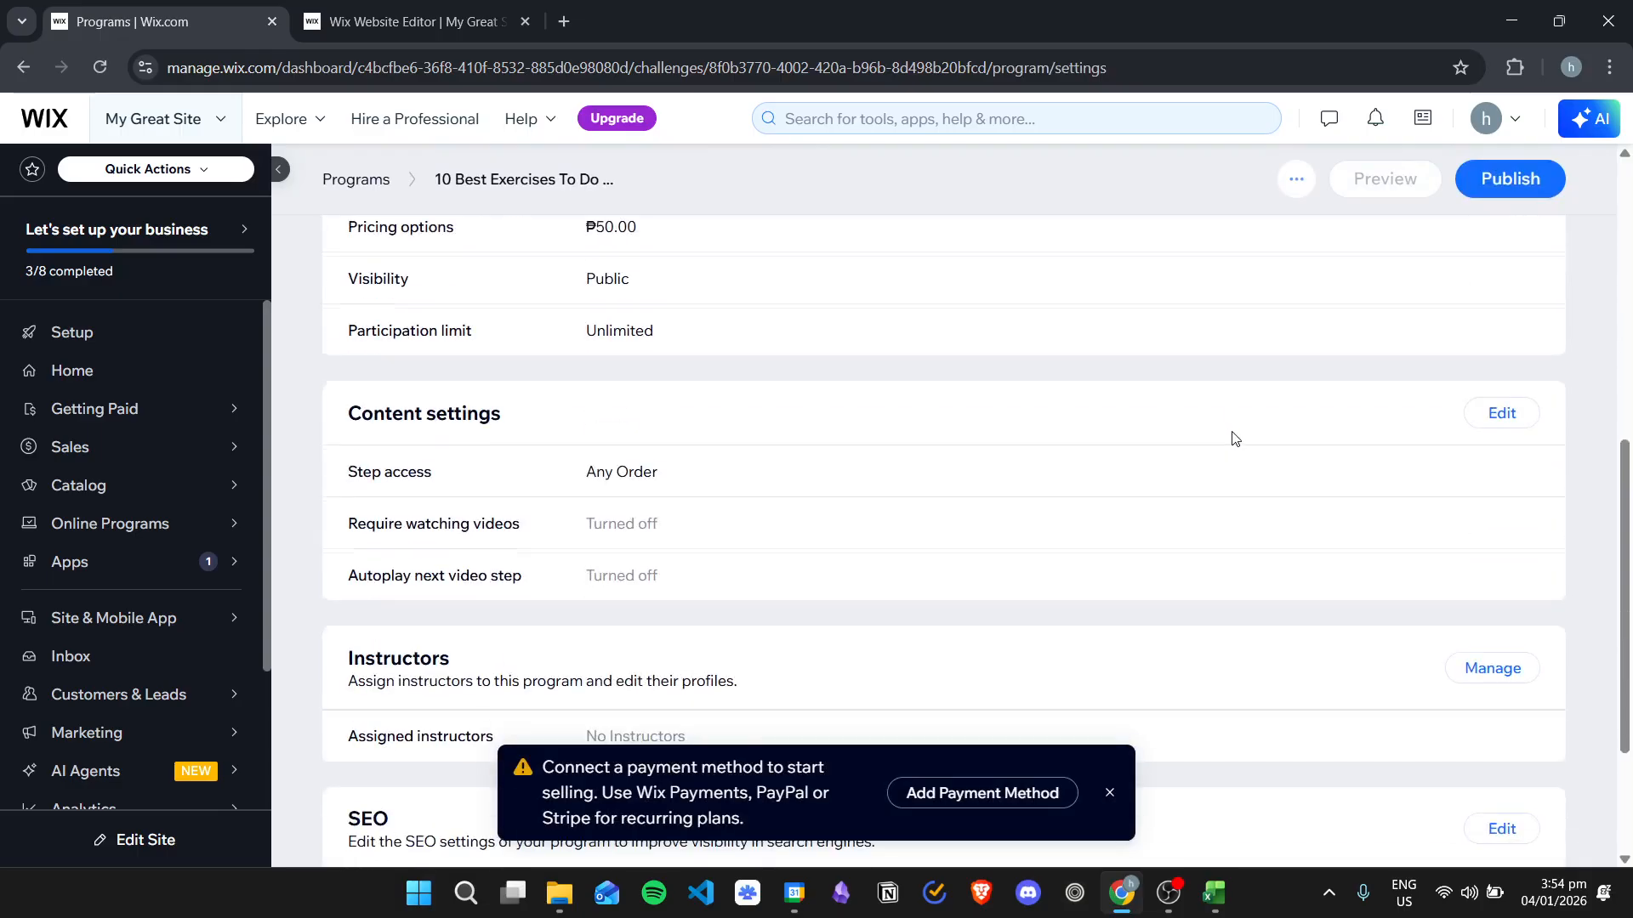
scroll(1235, 438, up, 5)
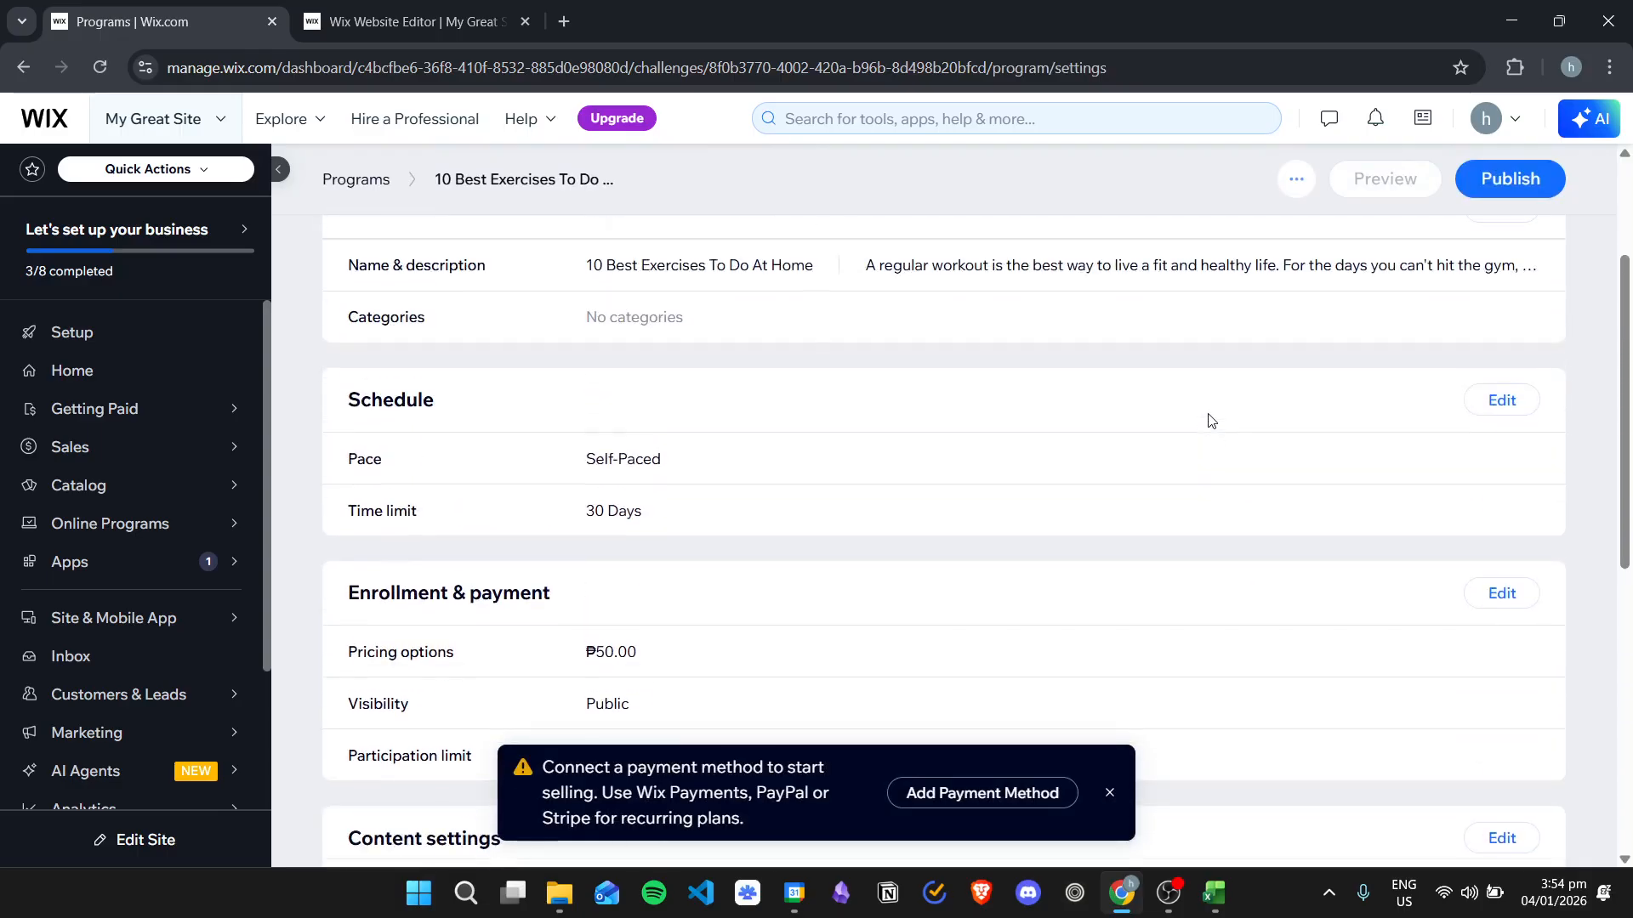
scroll(1218, 419, down, 7)
scroll(1254, 451, up, 10)
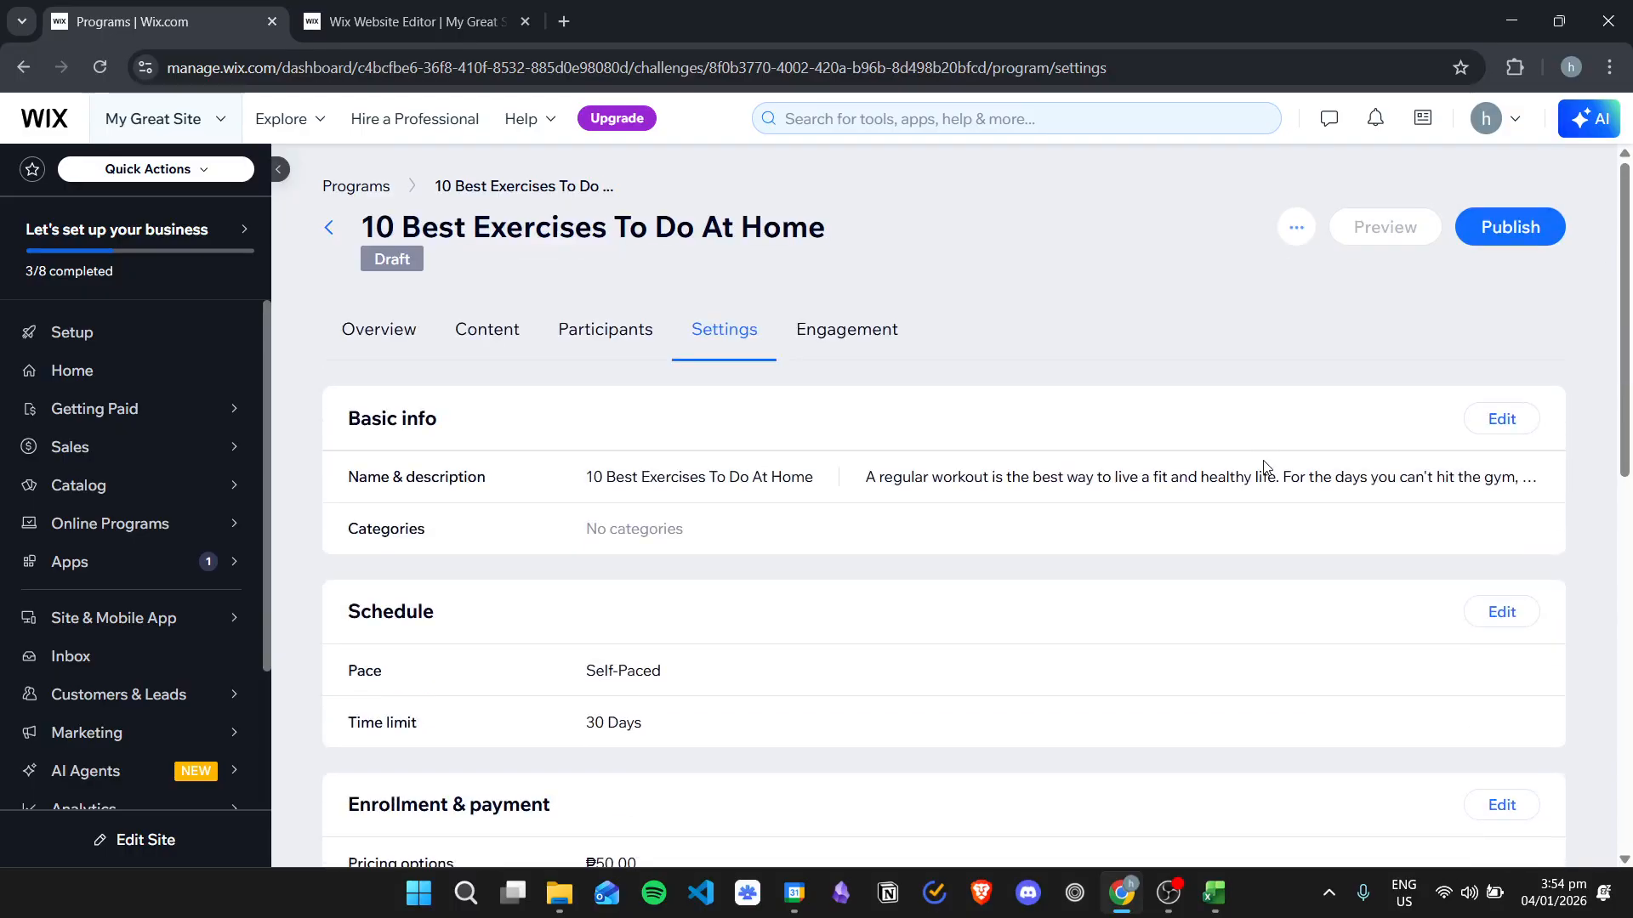
Return to the program's overview, check the remaining setup tasks, and open the site editor to customize the program page.
click(378, 329)
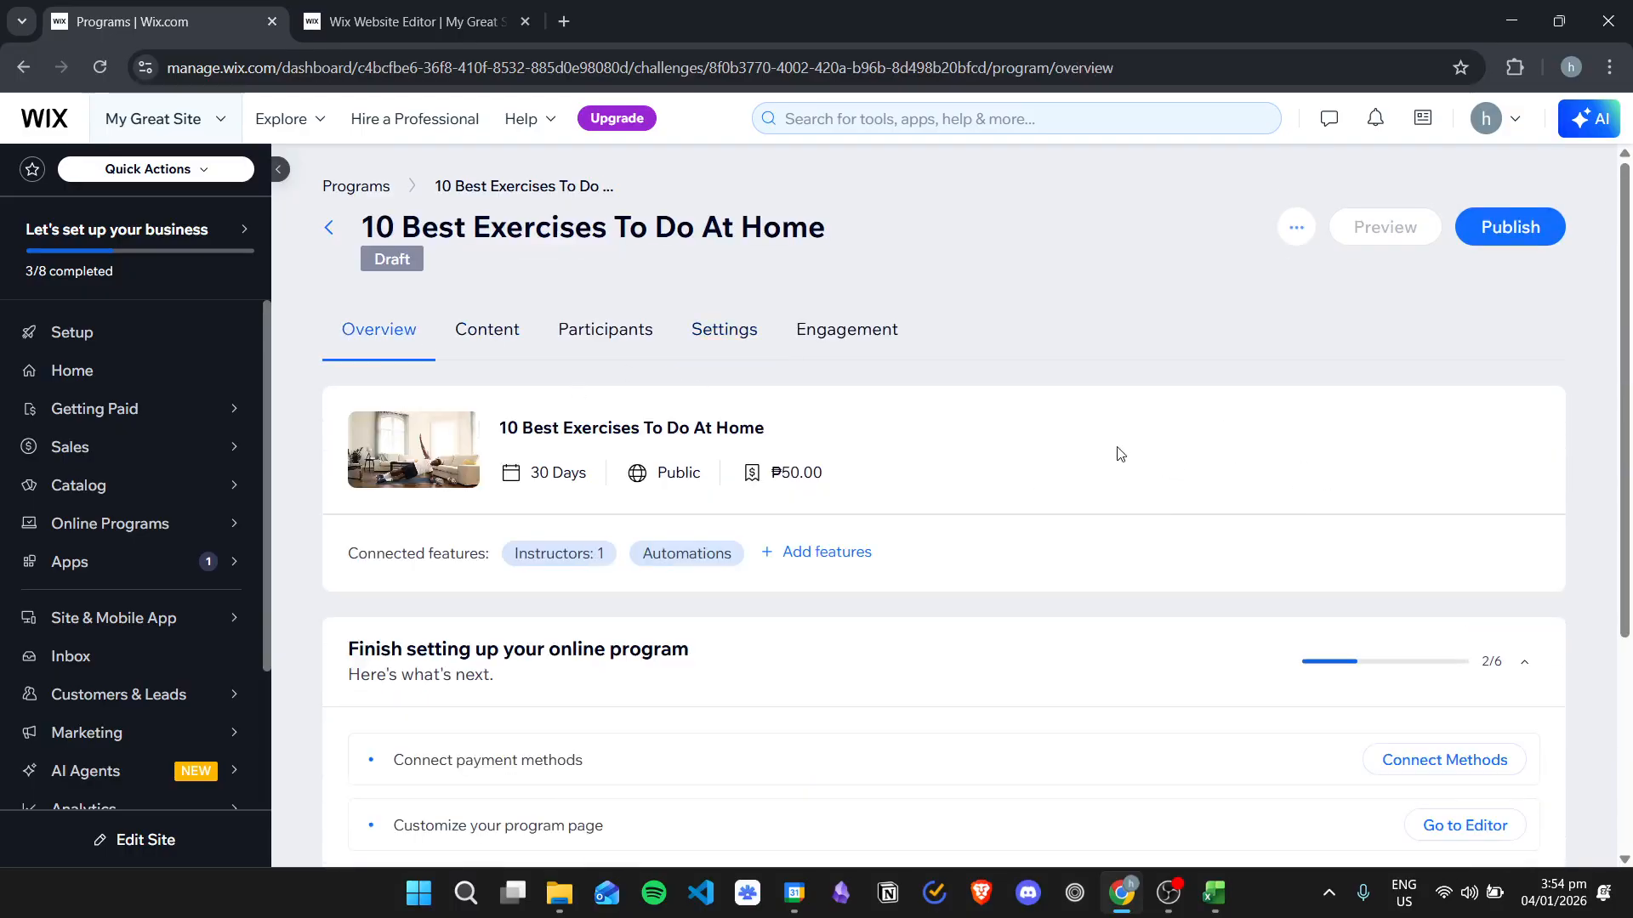
scroll(1118, 452, down, 3)
scroll(1118, 452, down, 2)
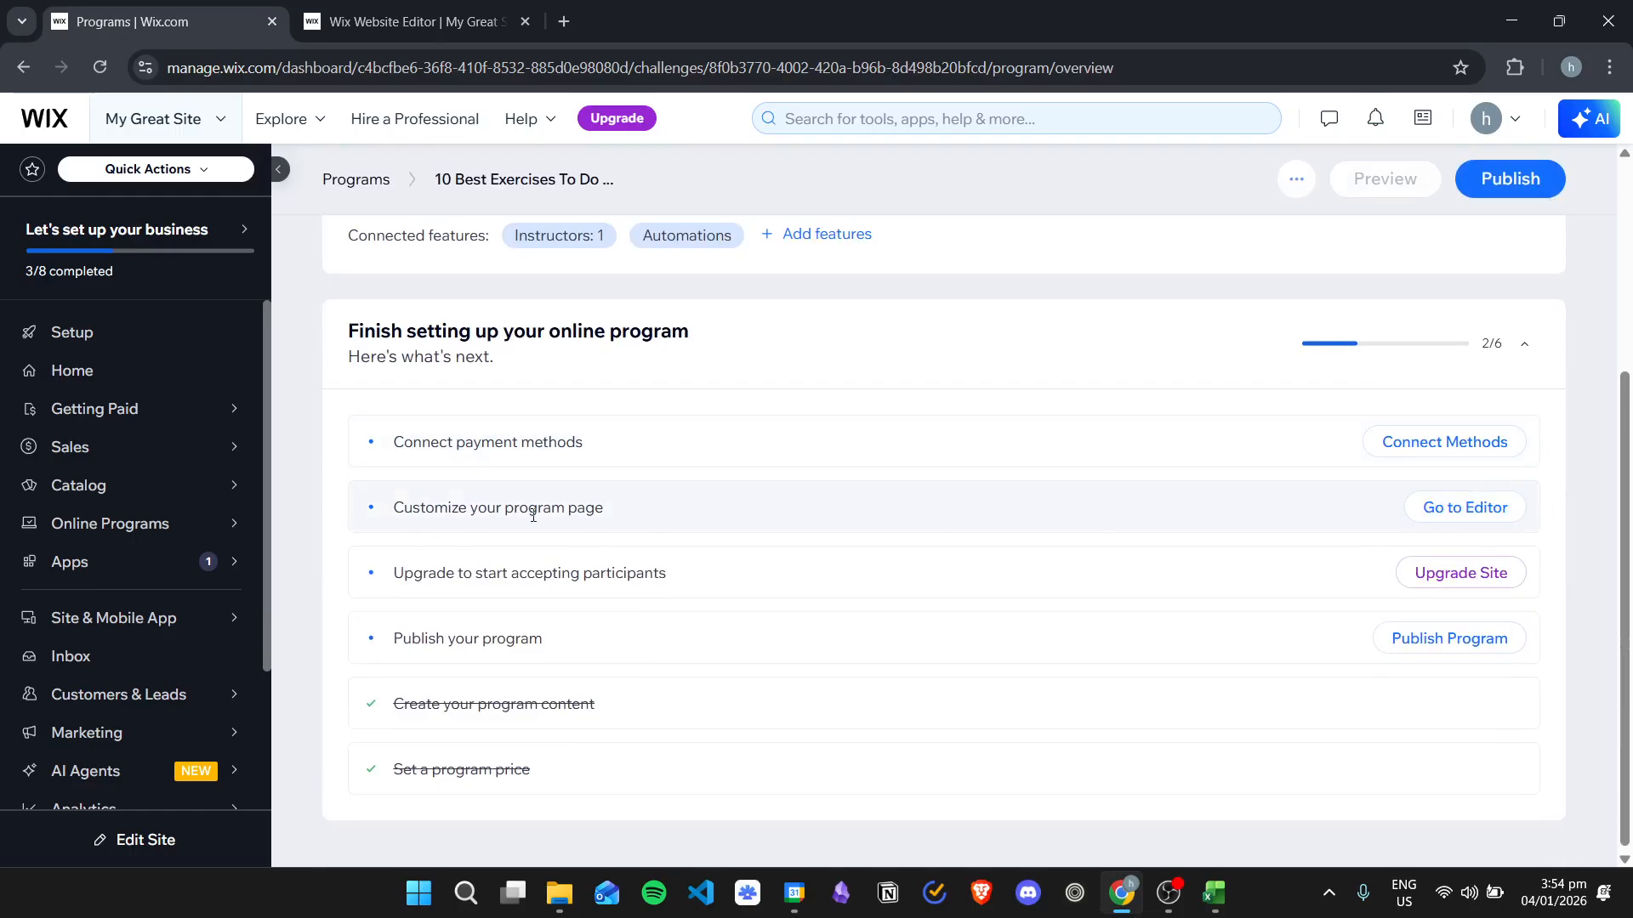
click(1484, 517)
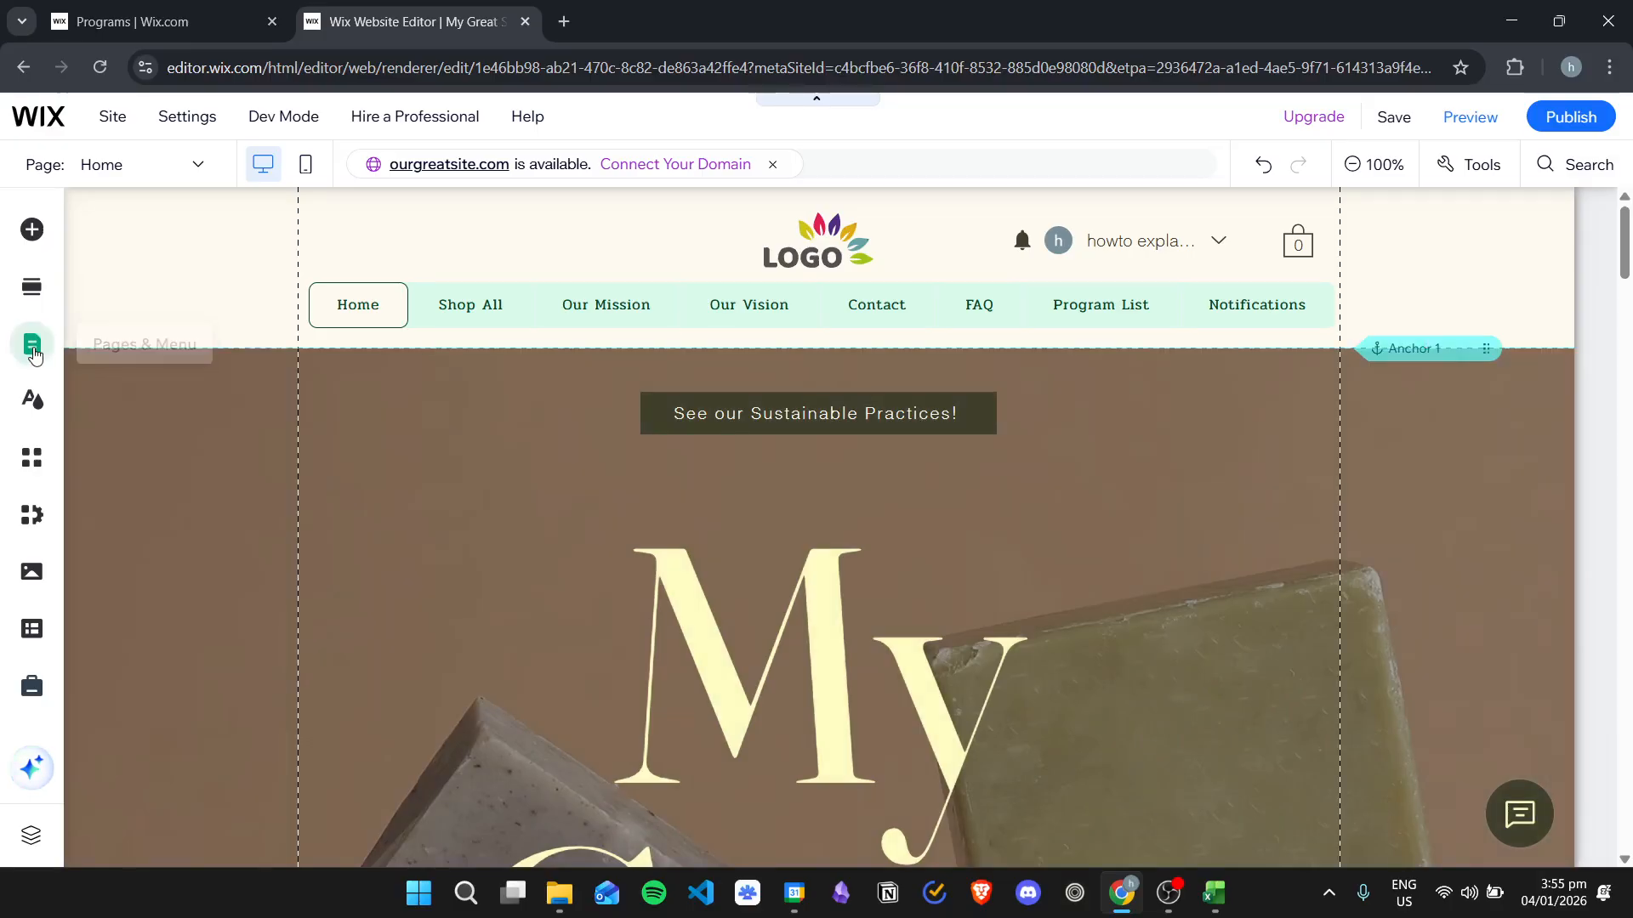
Open the Program List page from the site's Program Pages and close the pages panel.
click(34, 346)
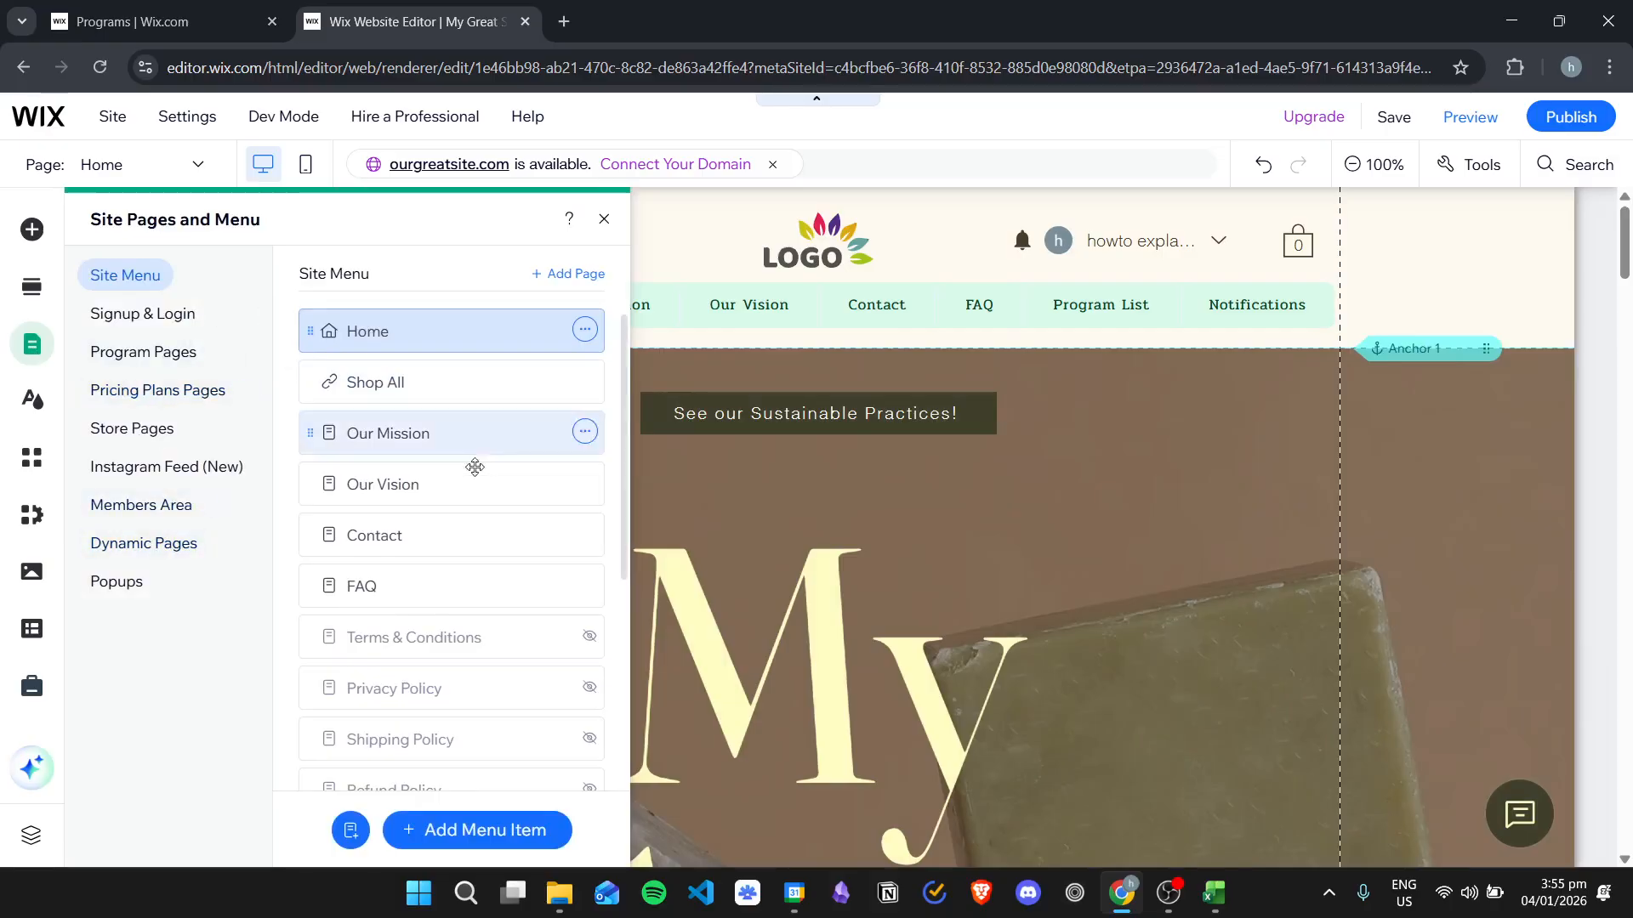
click(164, 363)
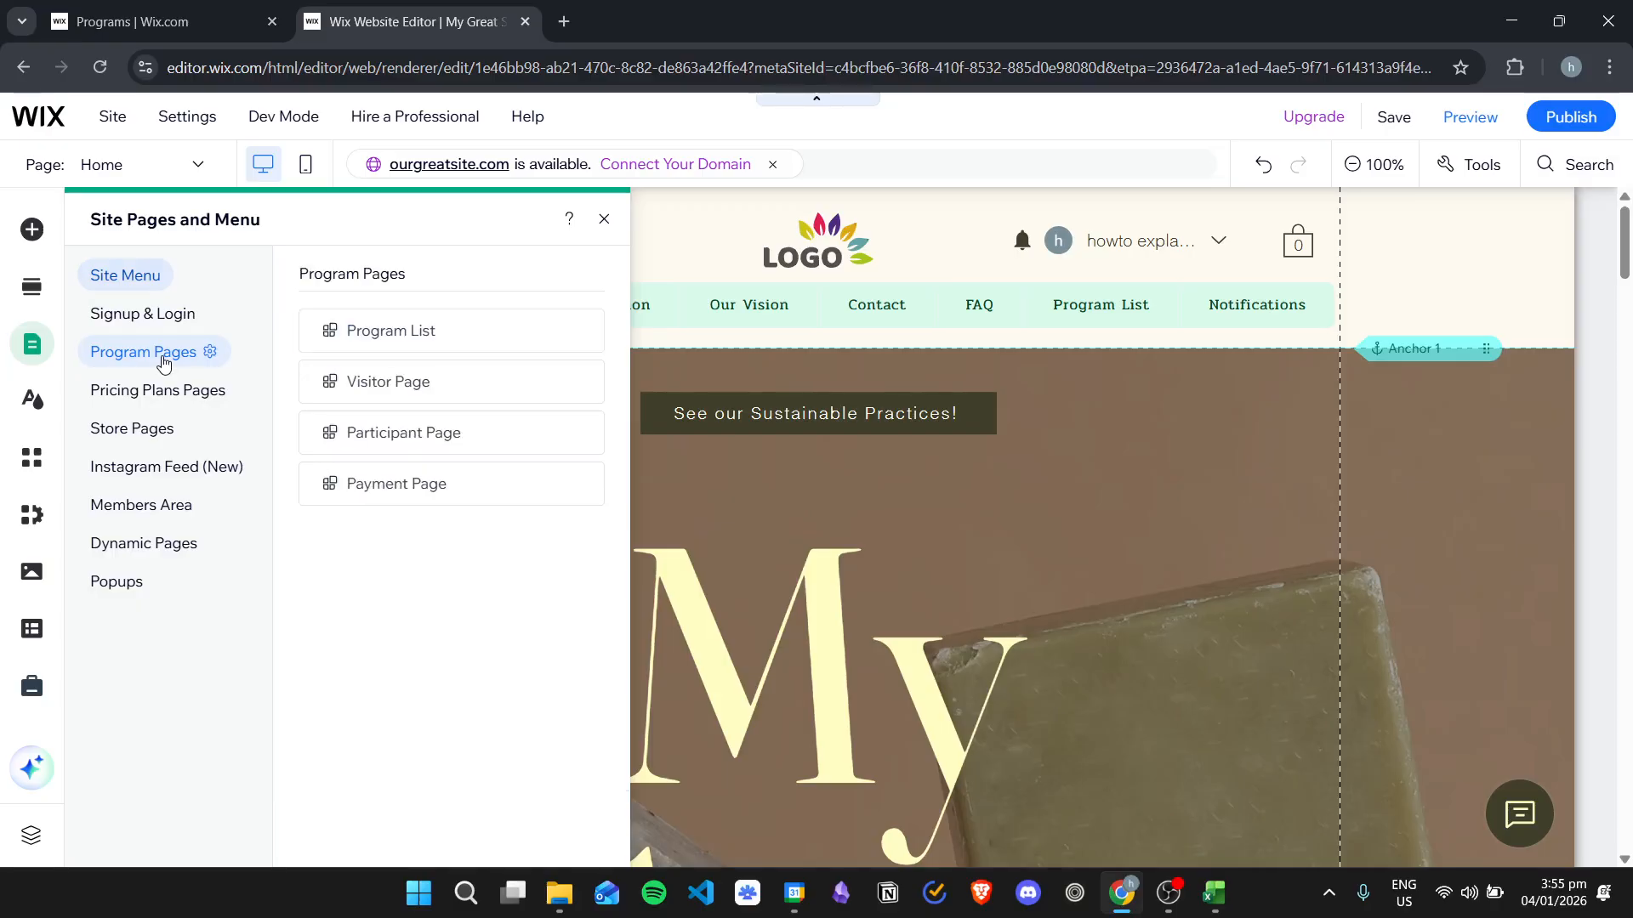
click(366, 332)
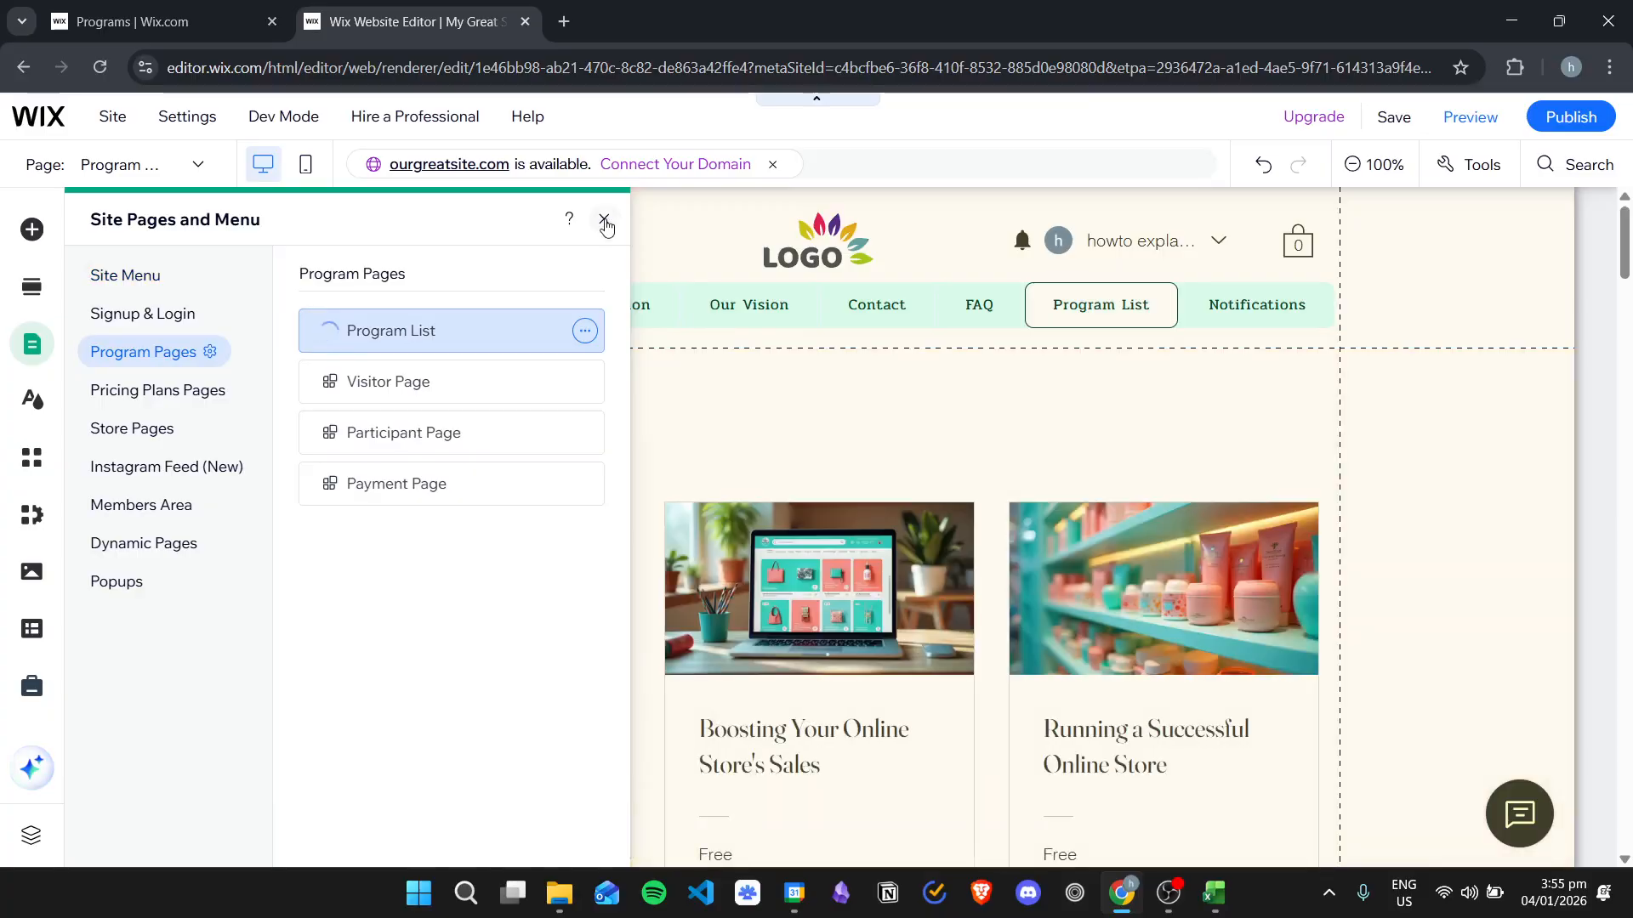
click(605, 221)
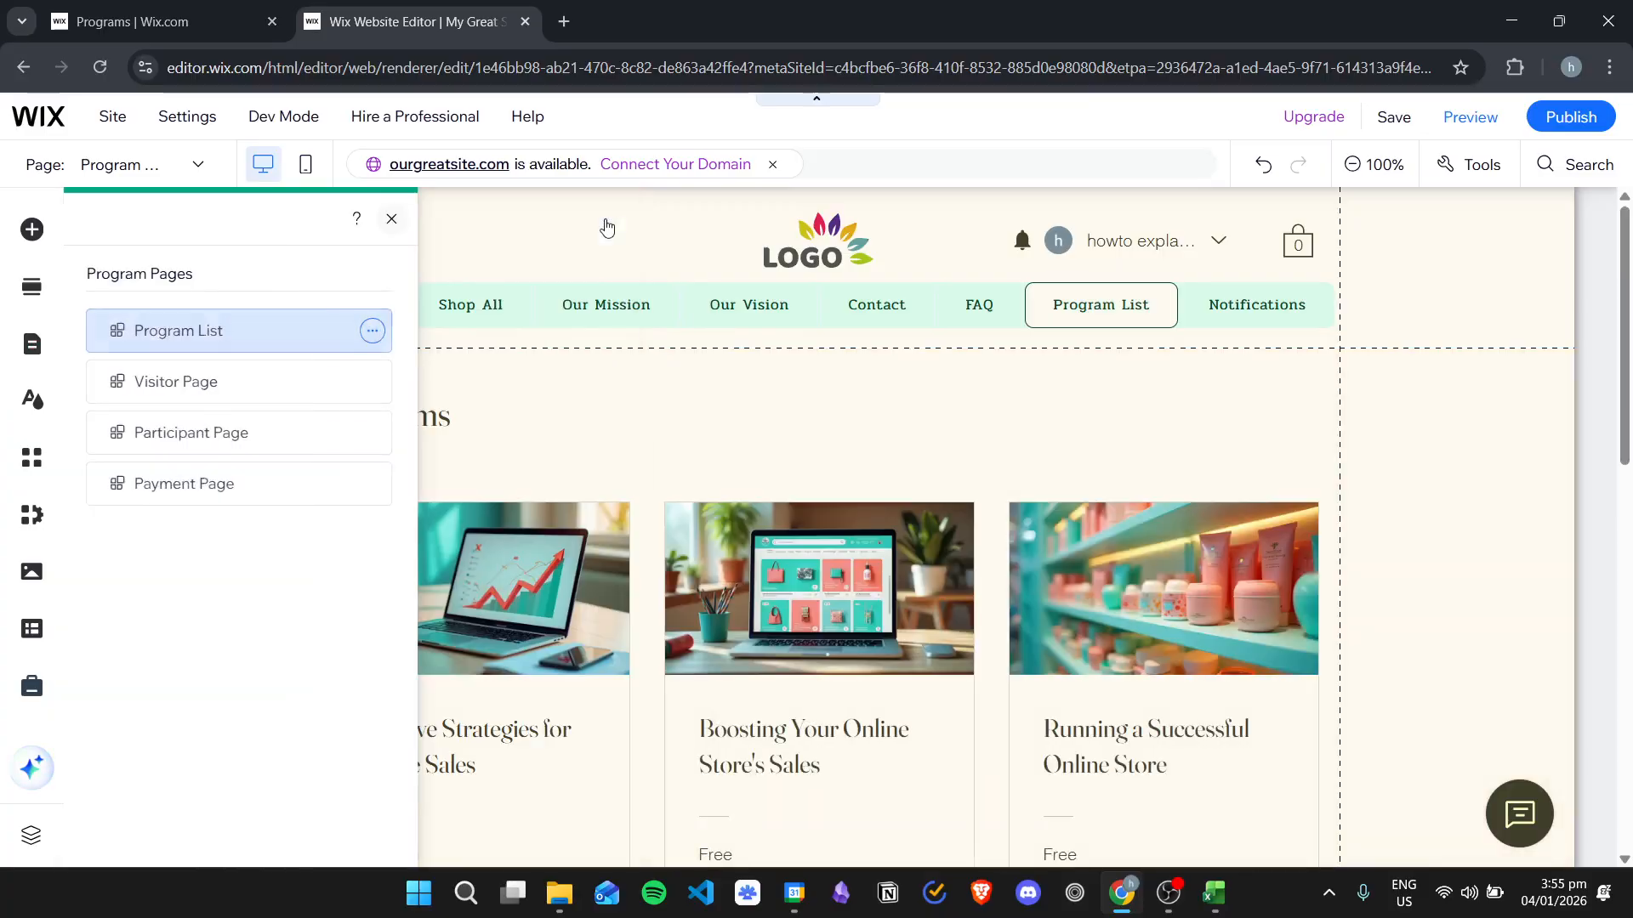
Examine the programs displayed on the Program List page.
scroll(1126, 536, down, 7)
scroll(1124, 555, up, 6)
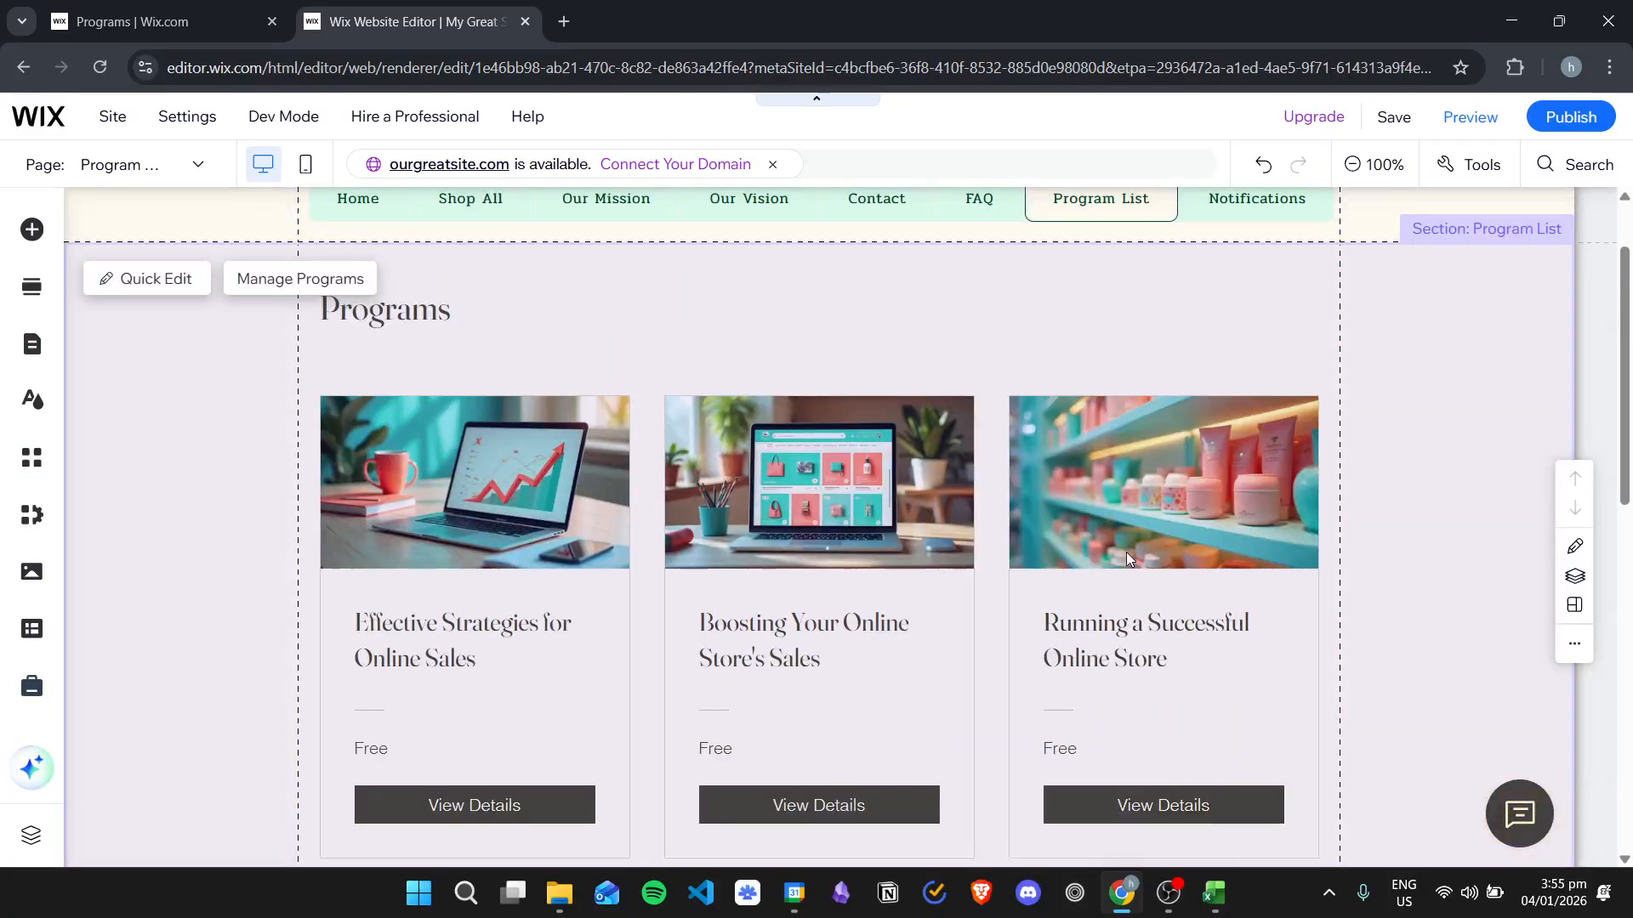
scroll(1131, 551, up, 1)
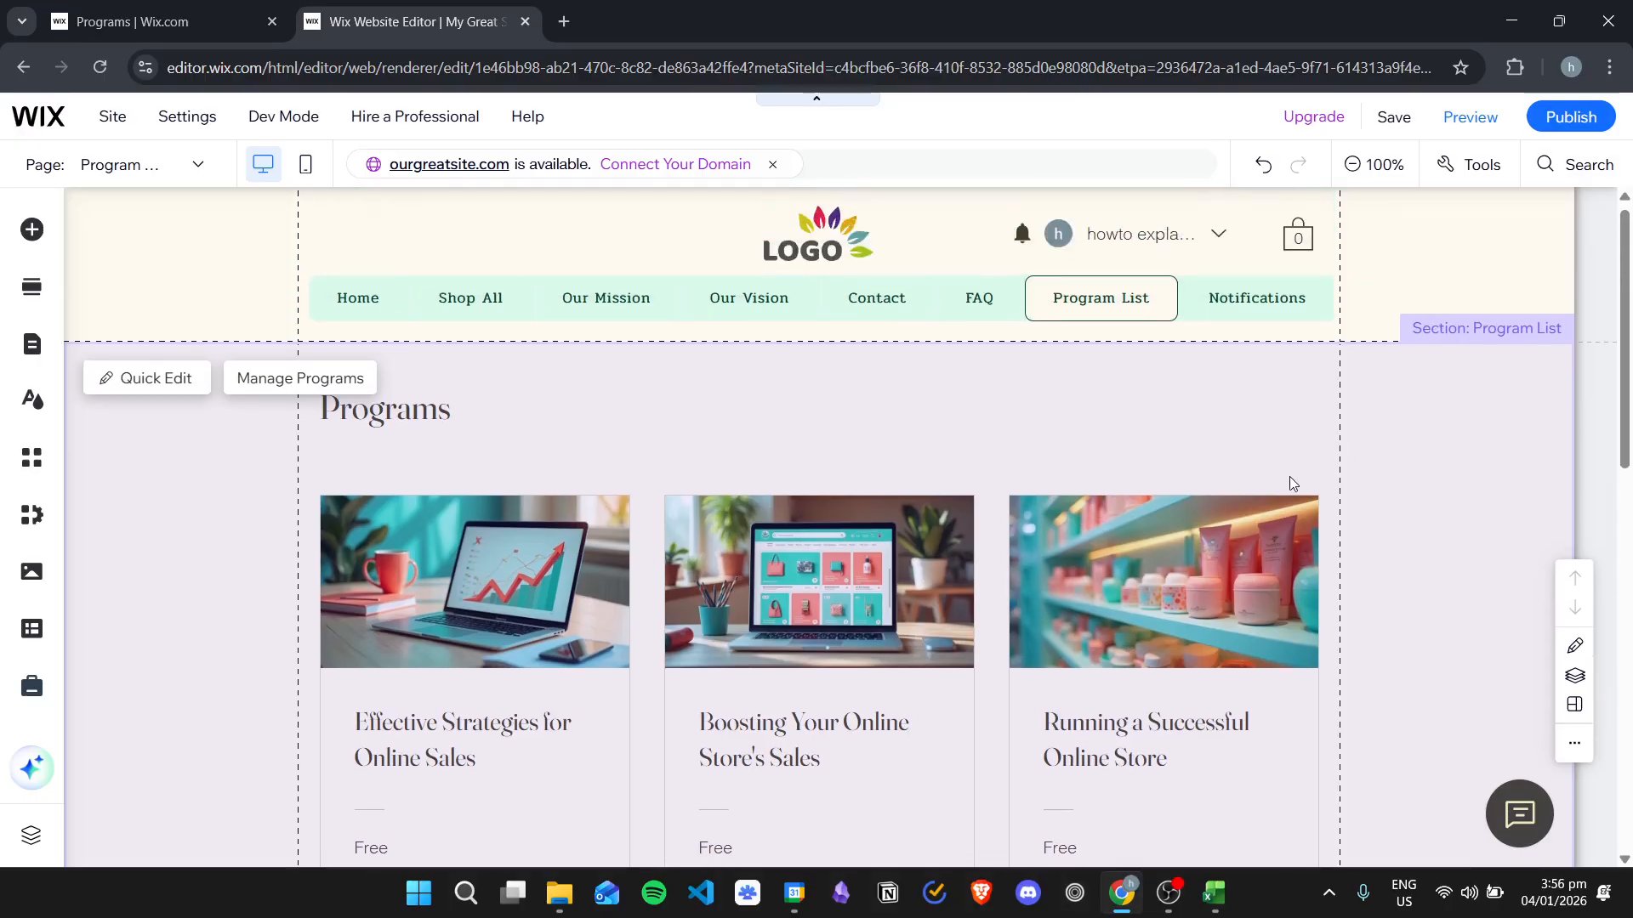
scroll(1304, 465, down, 2)
scroll(1106, 482, up, 2)
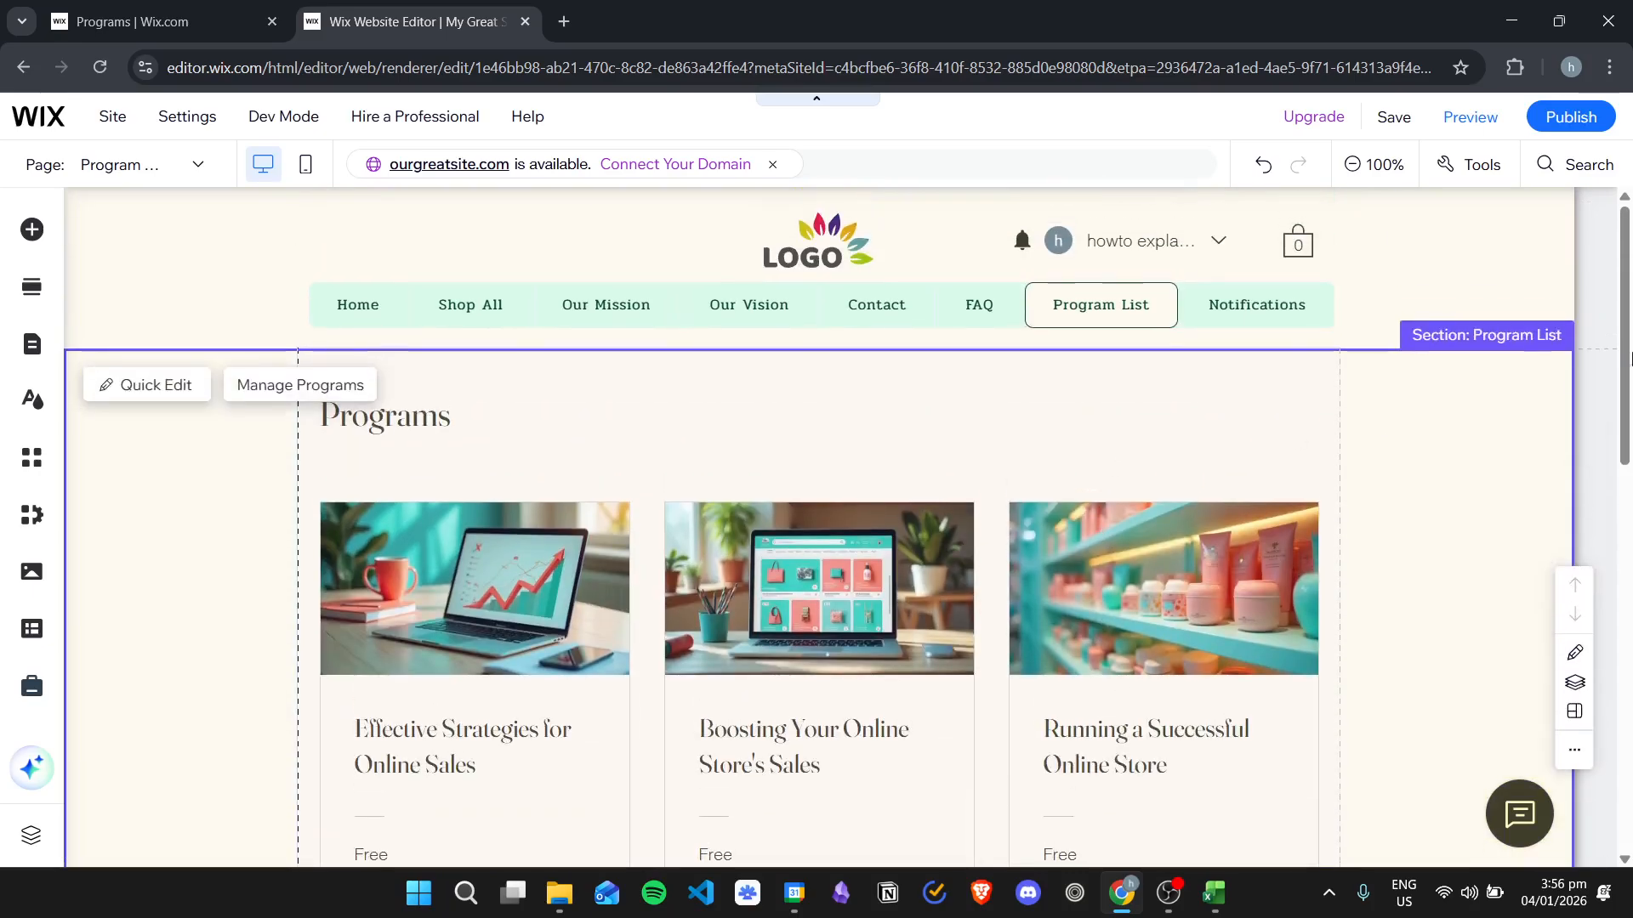
scroll(875, 423, down, 3)
scroll(1382, 457, up, 2)
Open program management from the Program List element and view the draft programs.
click(847, 353)
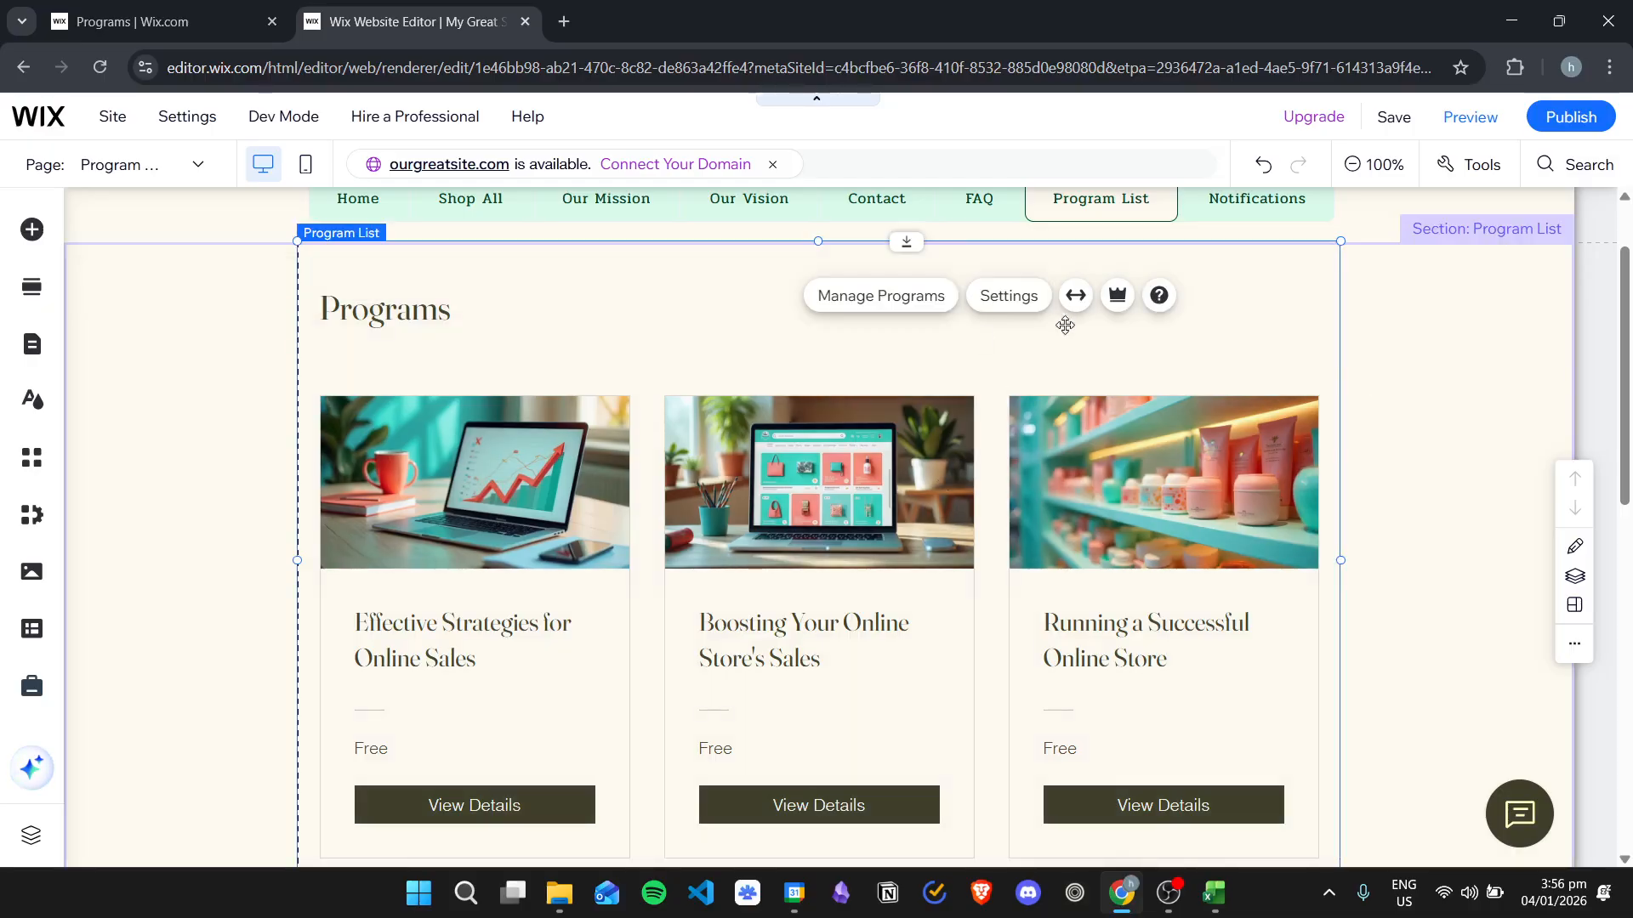
click(885, 294)
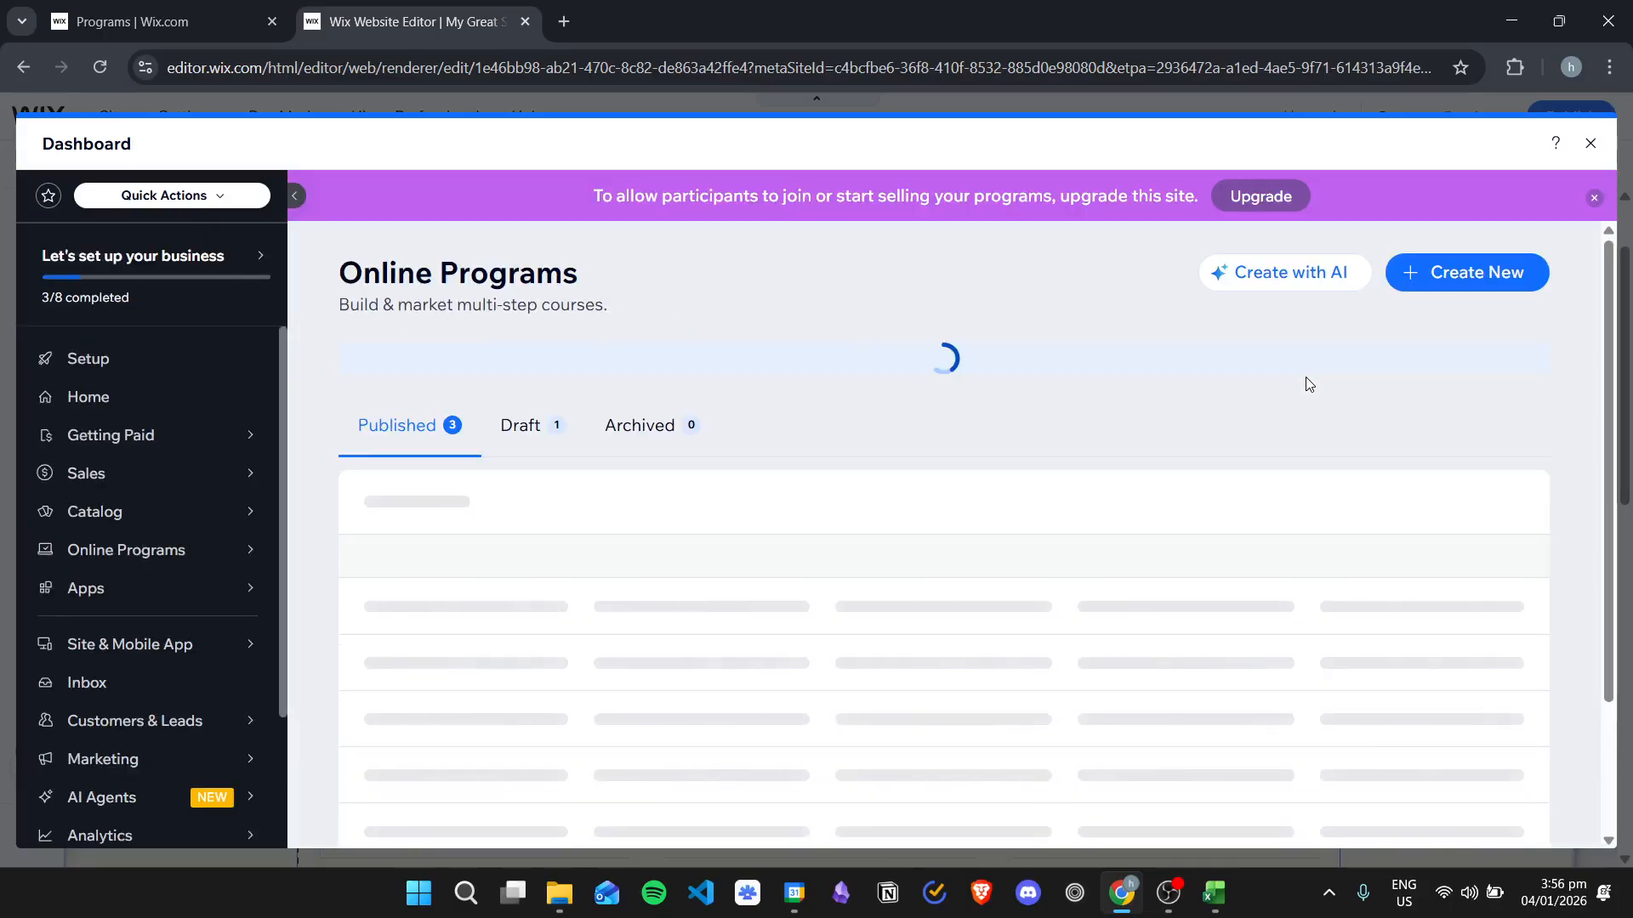
scroll(1182, 434, down, 3)
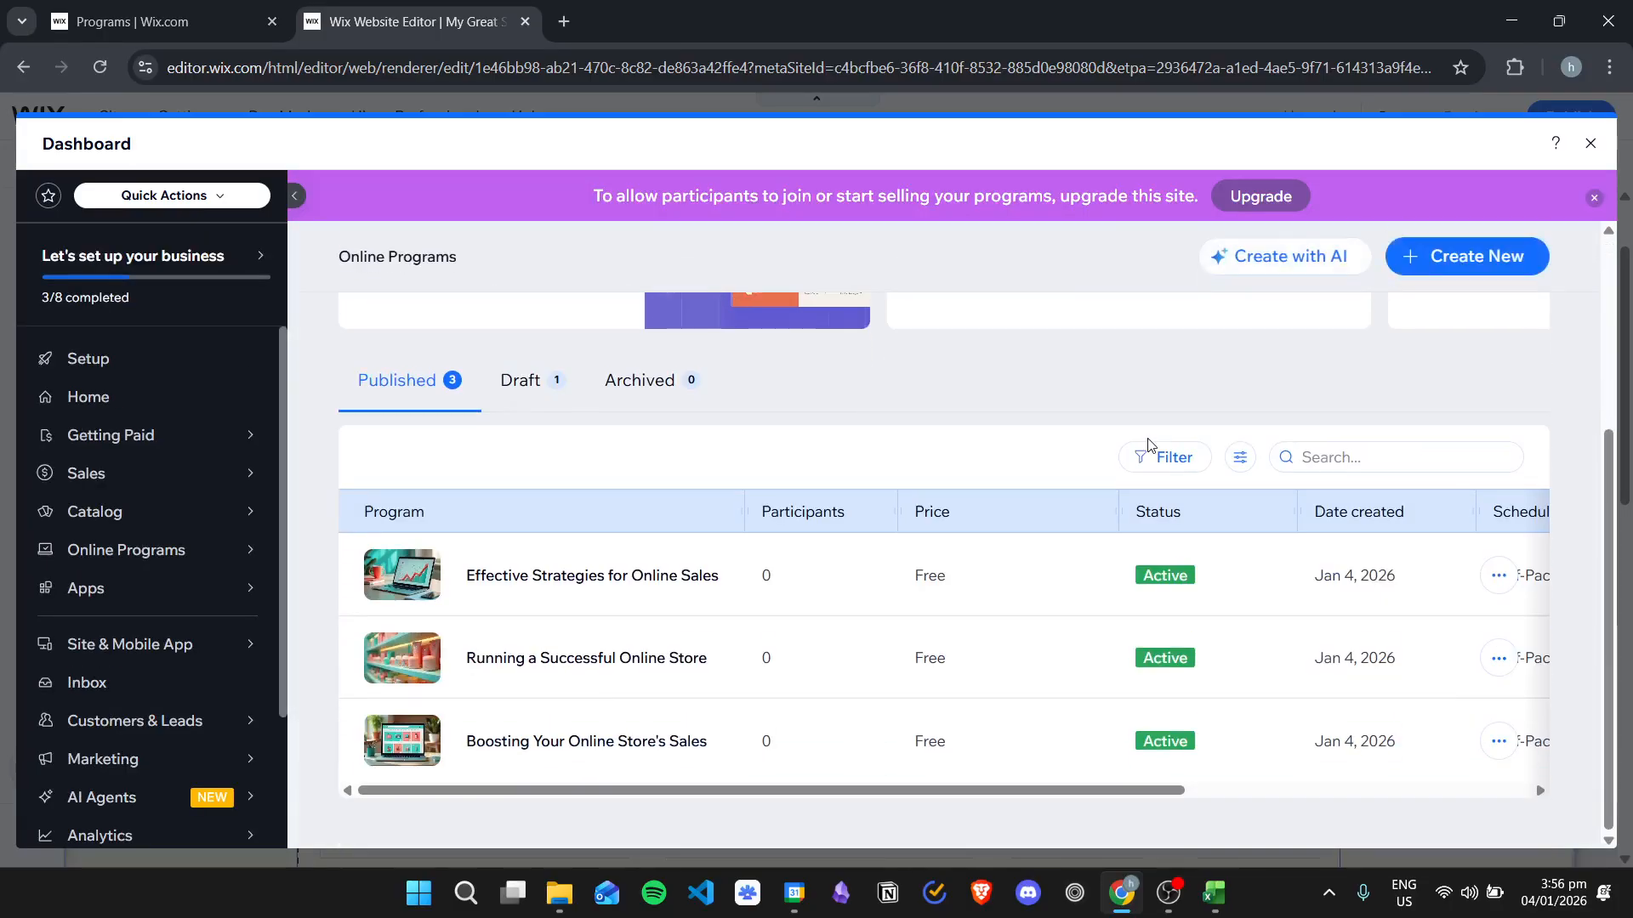
click(519, 375)
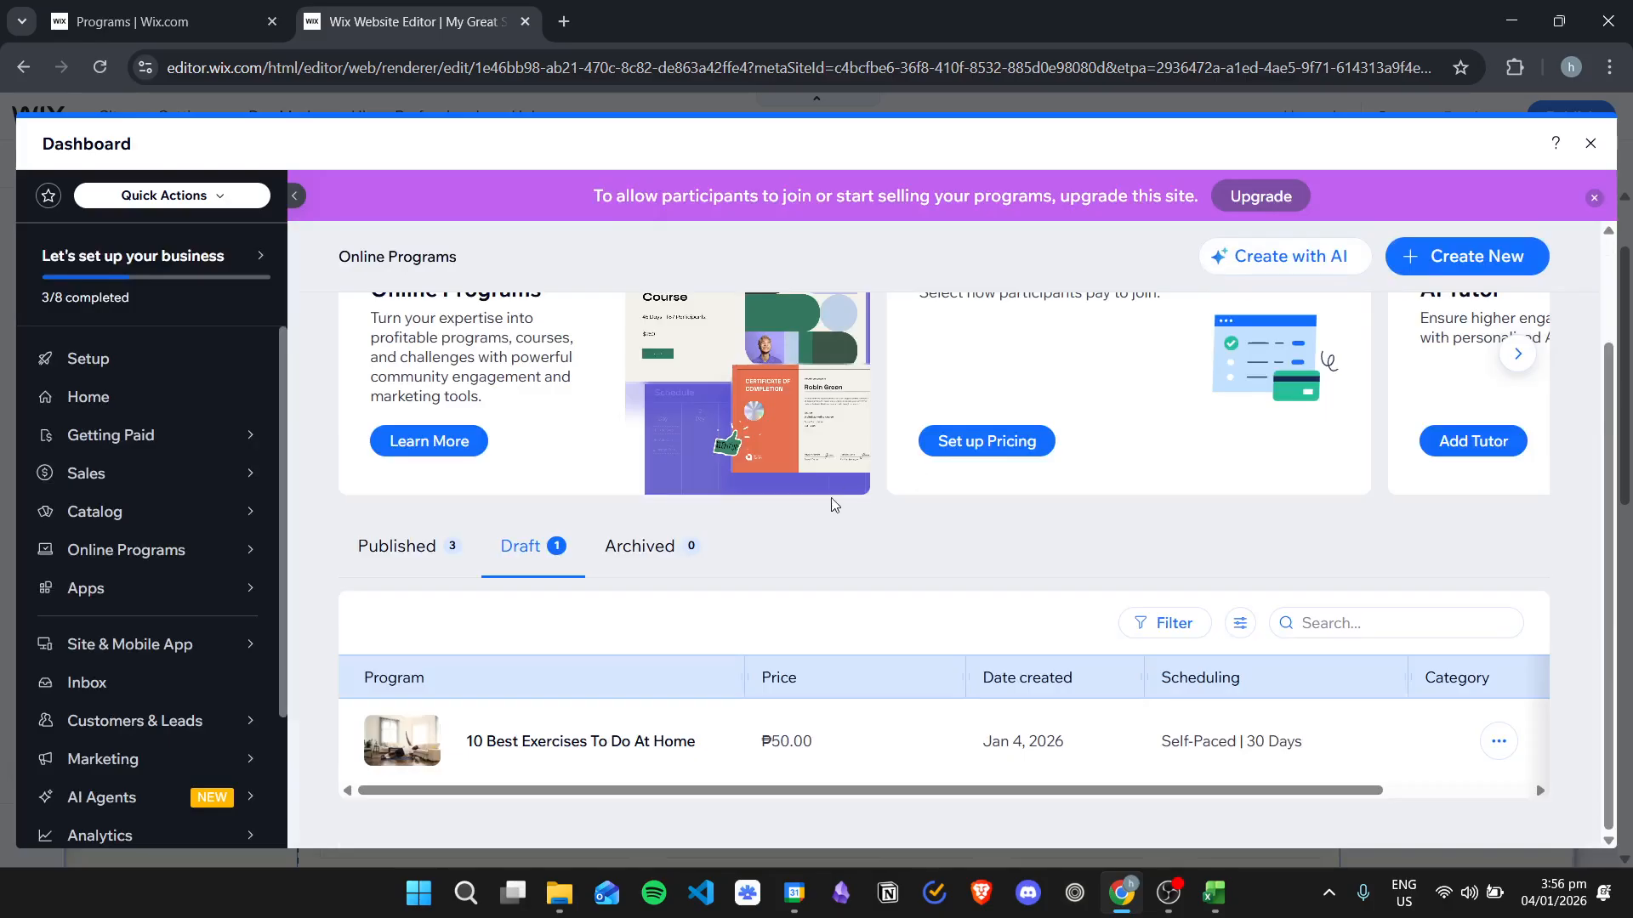
Open the draft program 10 Best Exercises To Do At Home and review its overview and remaining setup tasks.
click(819, 733)
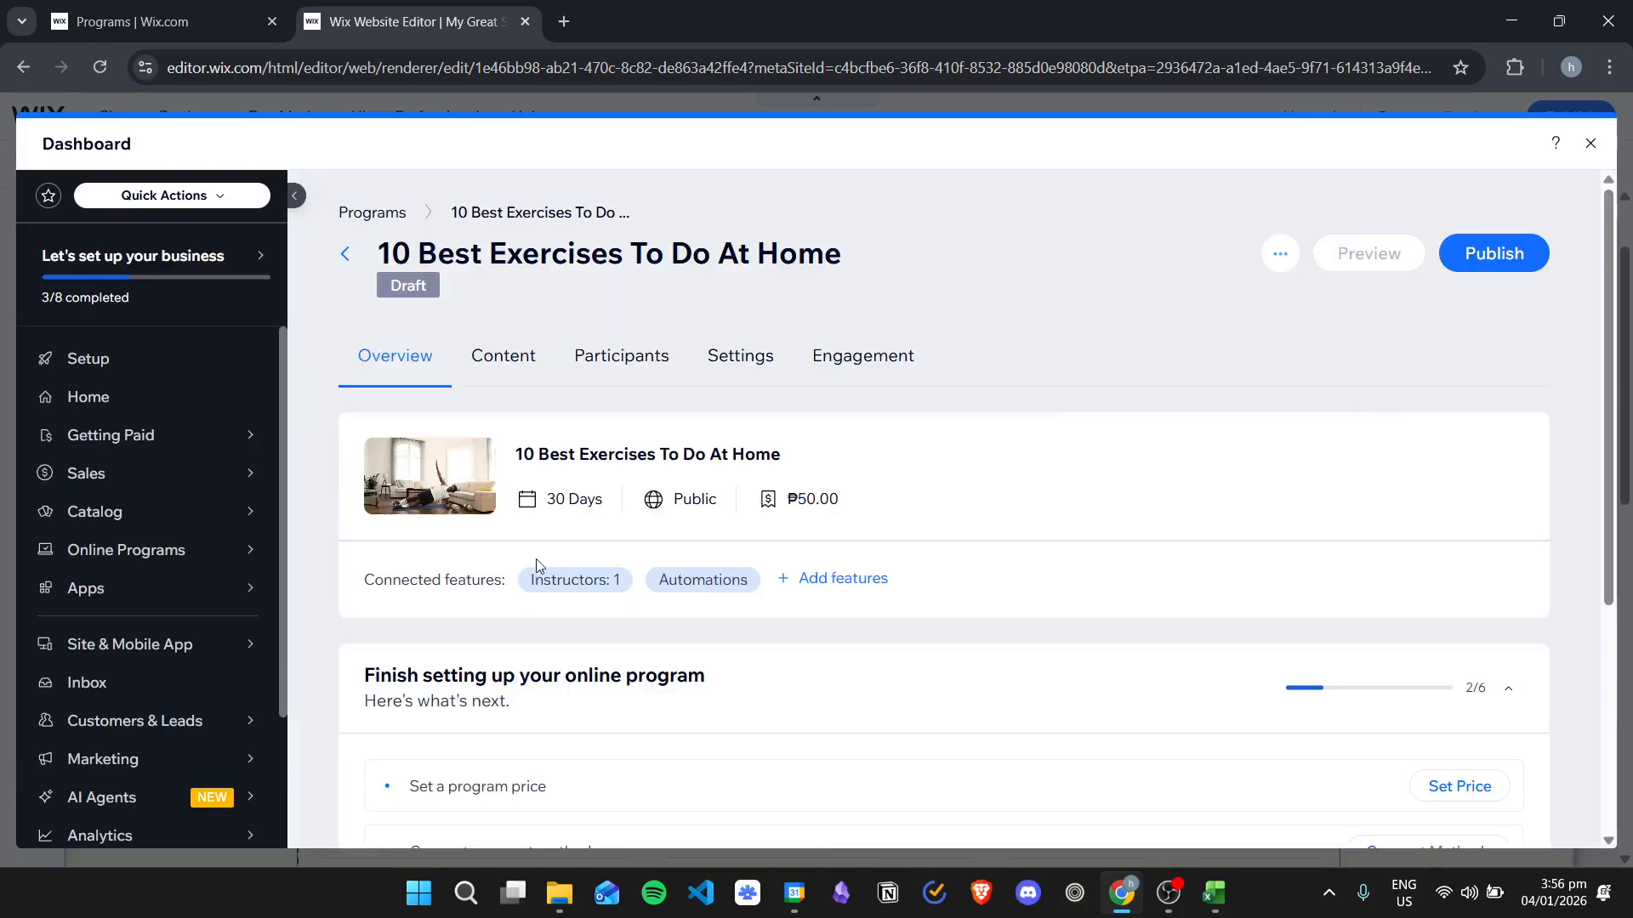
scroll(961, 484, down, 5)
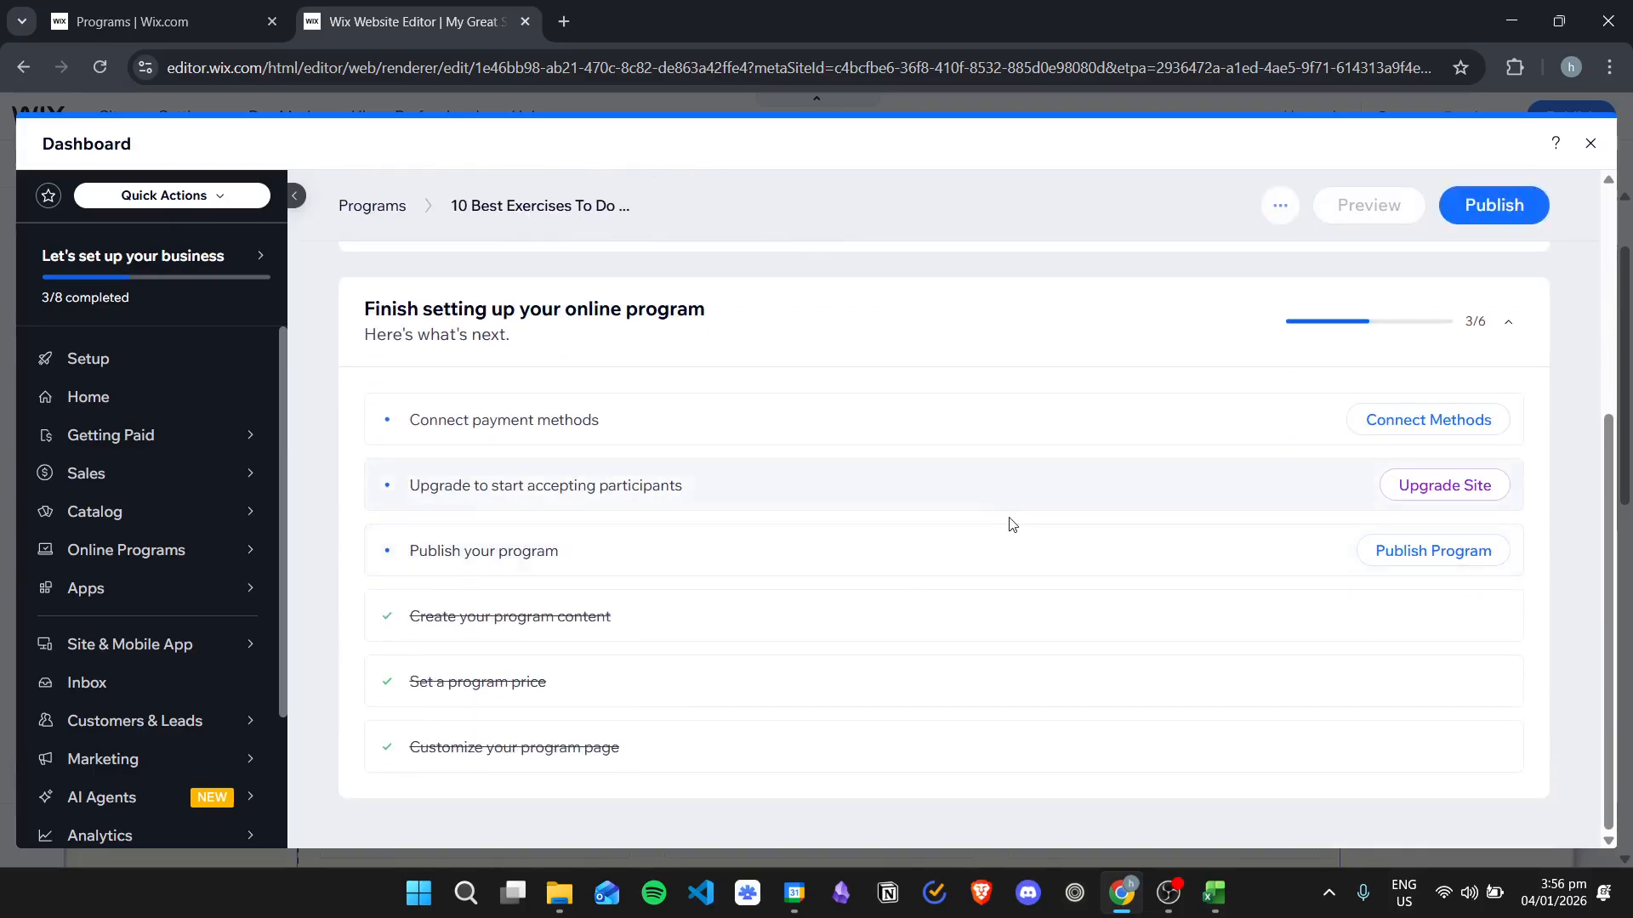
scroll(1016, 523, up, 4)
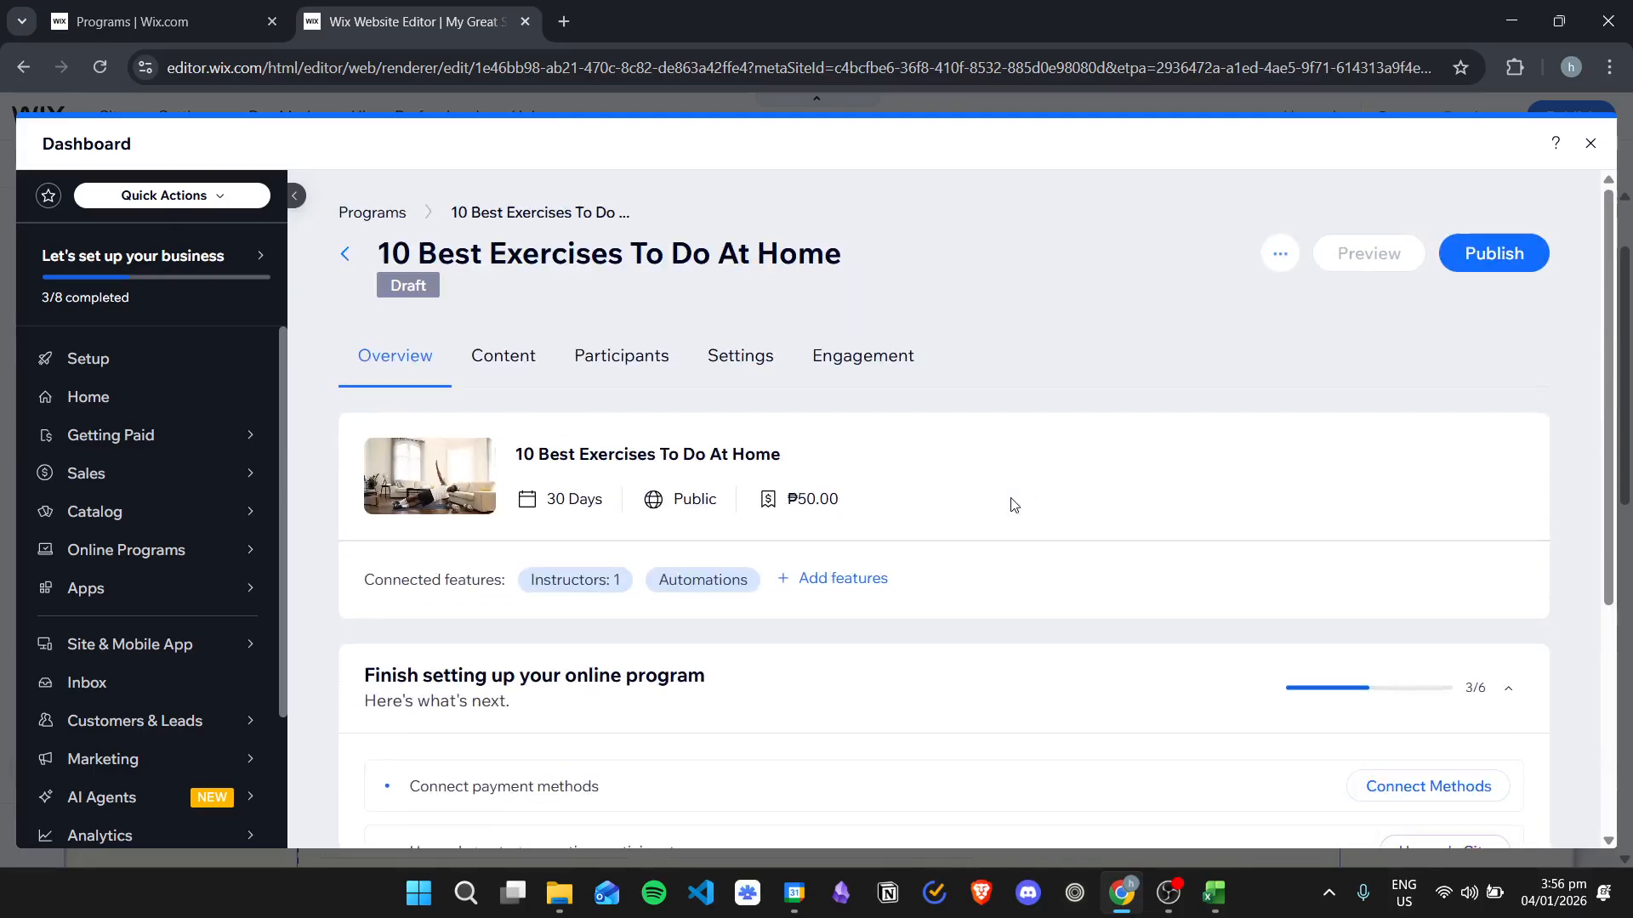
scroll(1306, 520, down, 4)
scroll(1284, 515, up, 4)
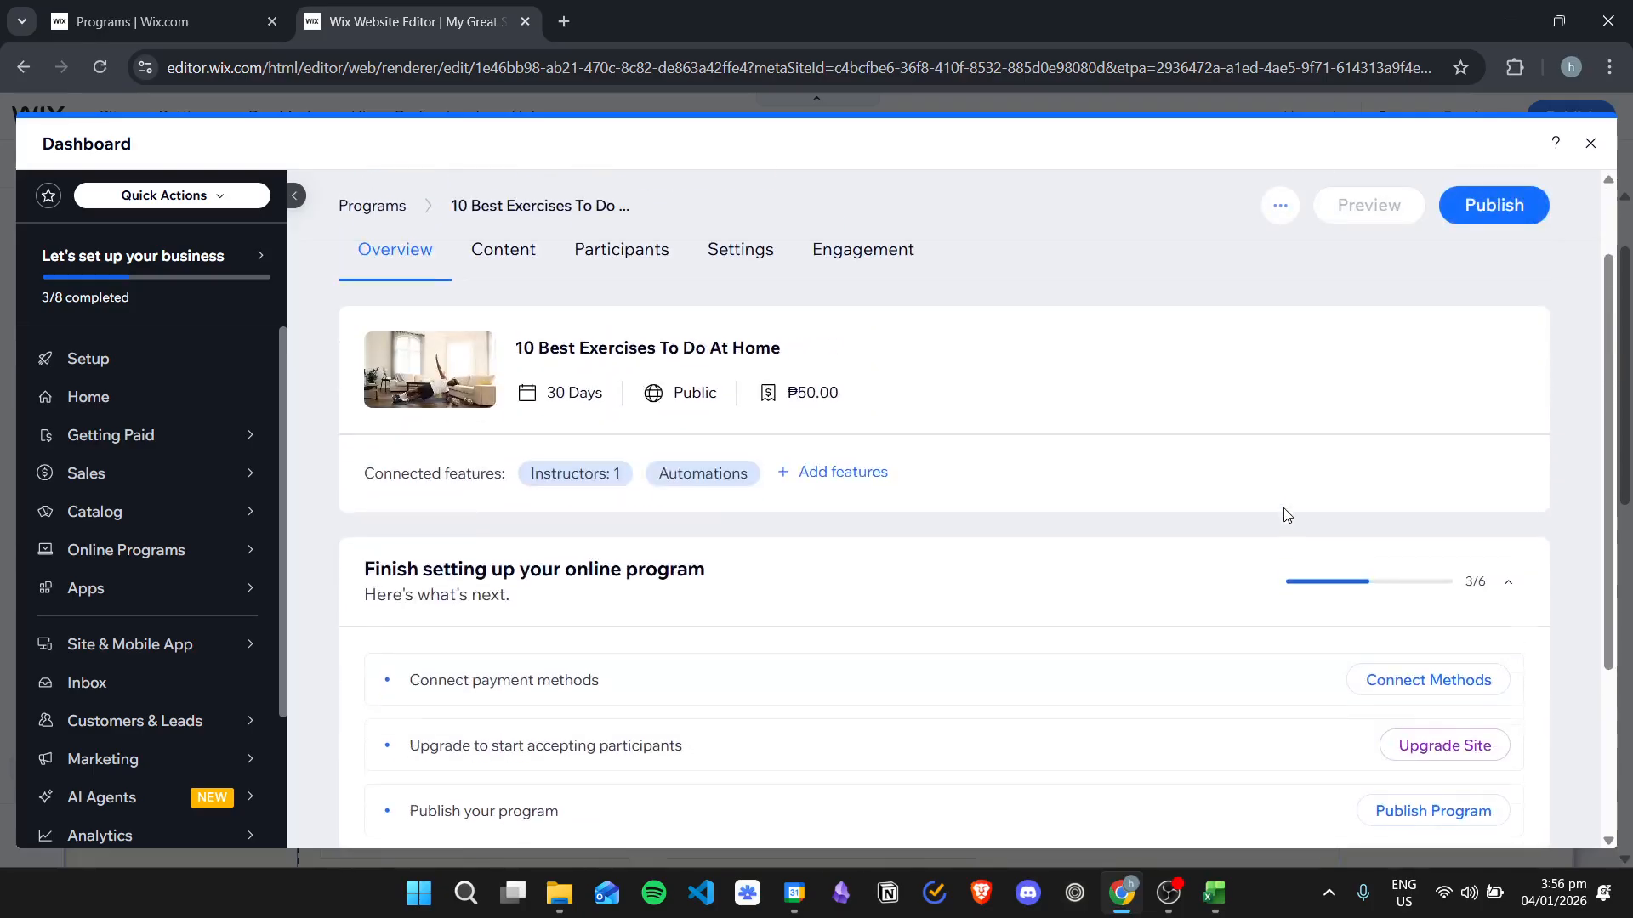
Examine the program's content, looking through its workout sections and the steps in each one.
click(513, 356)
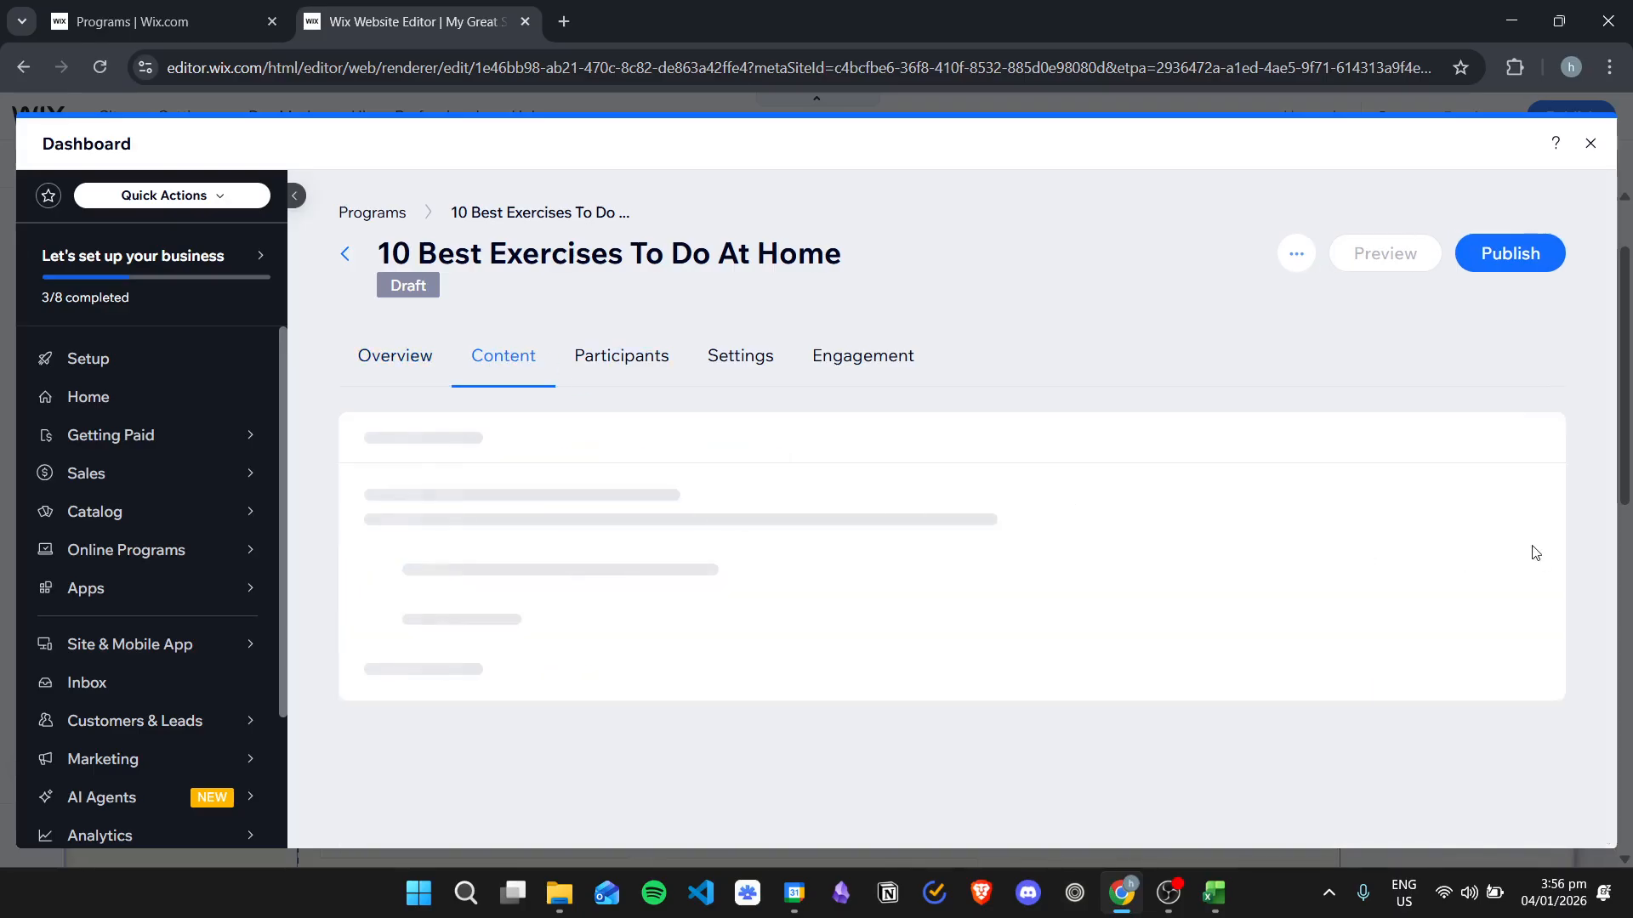
scroll(972, 414, down, 2)
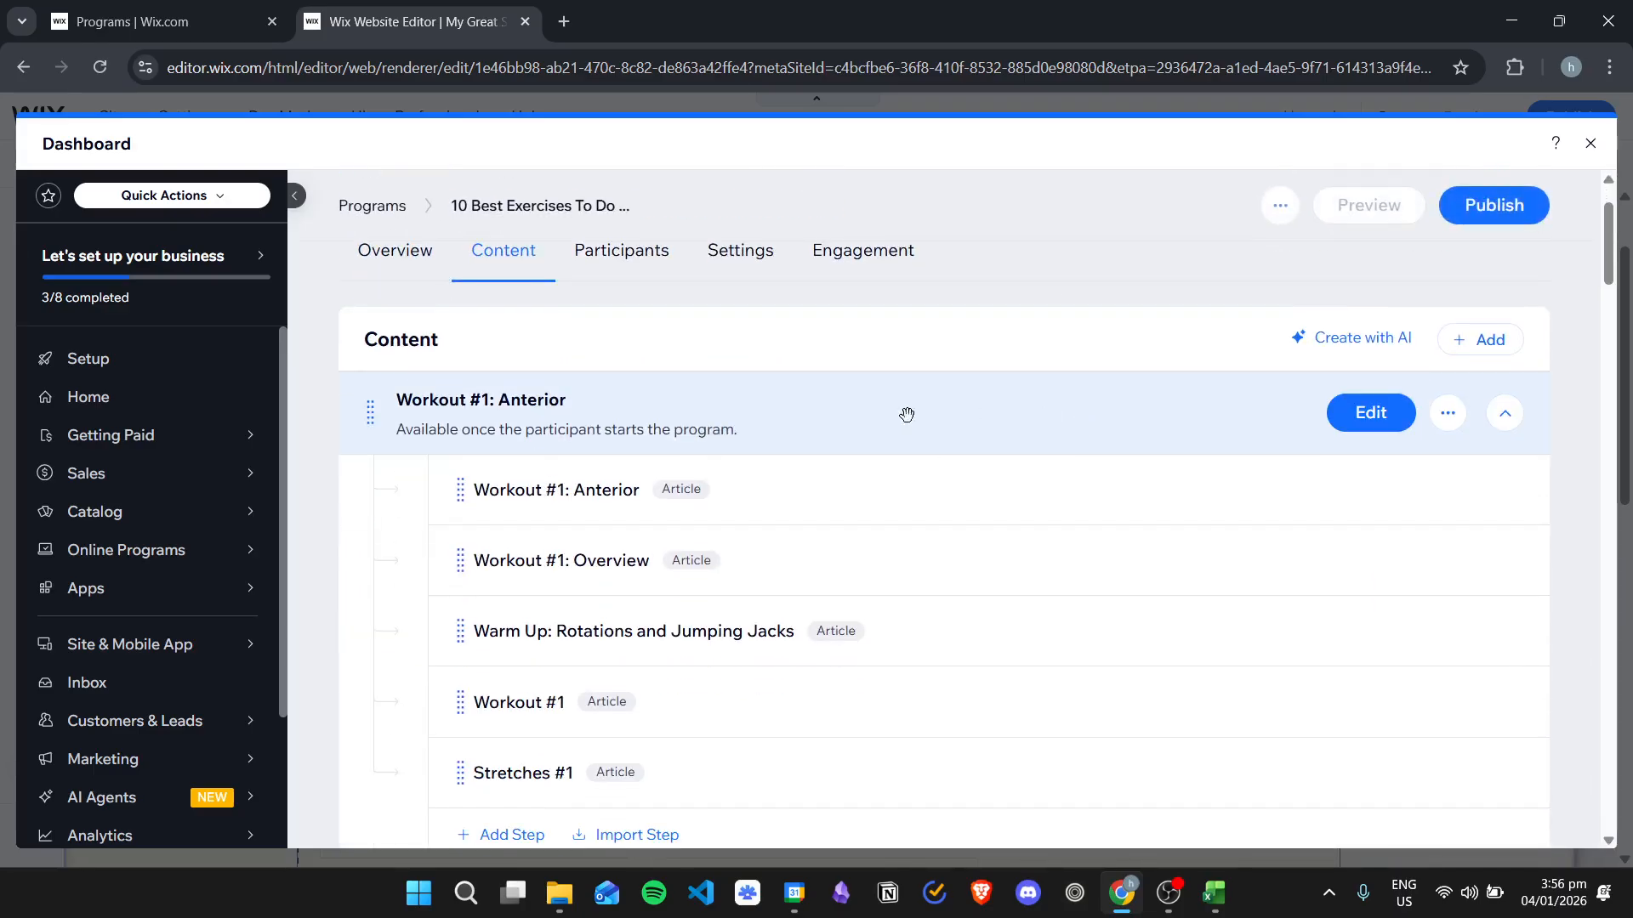
scroll(1237, 399, down, 5)
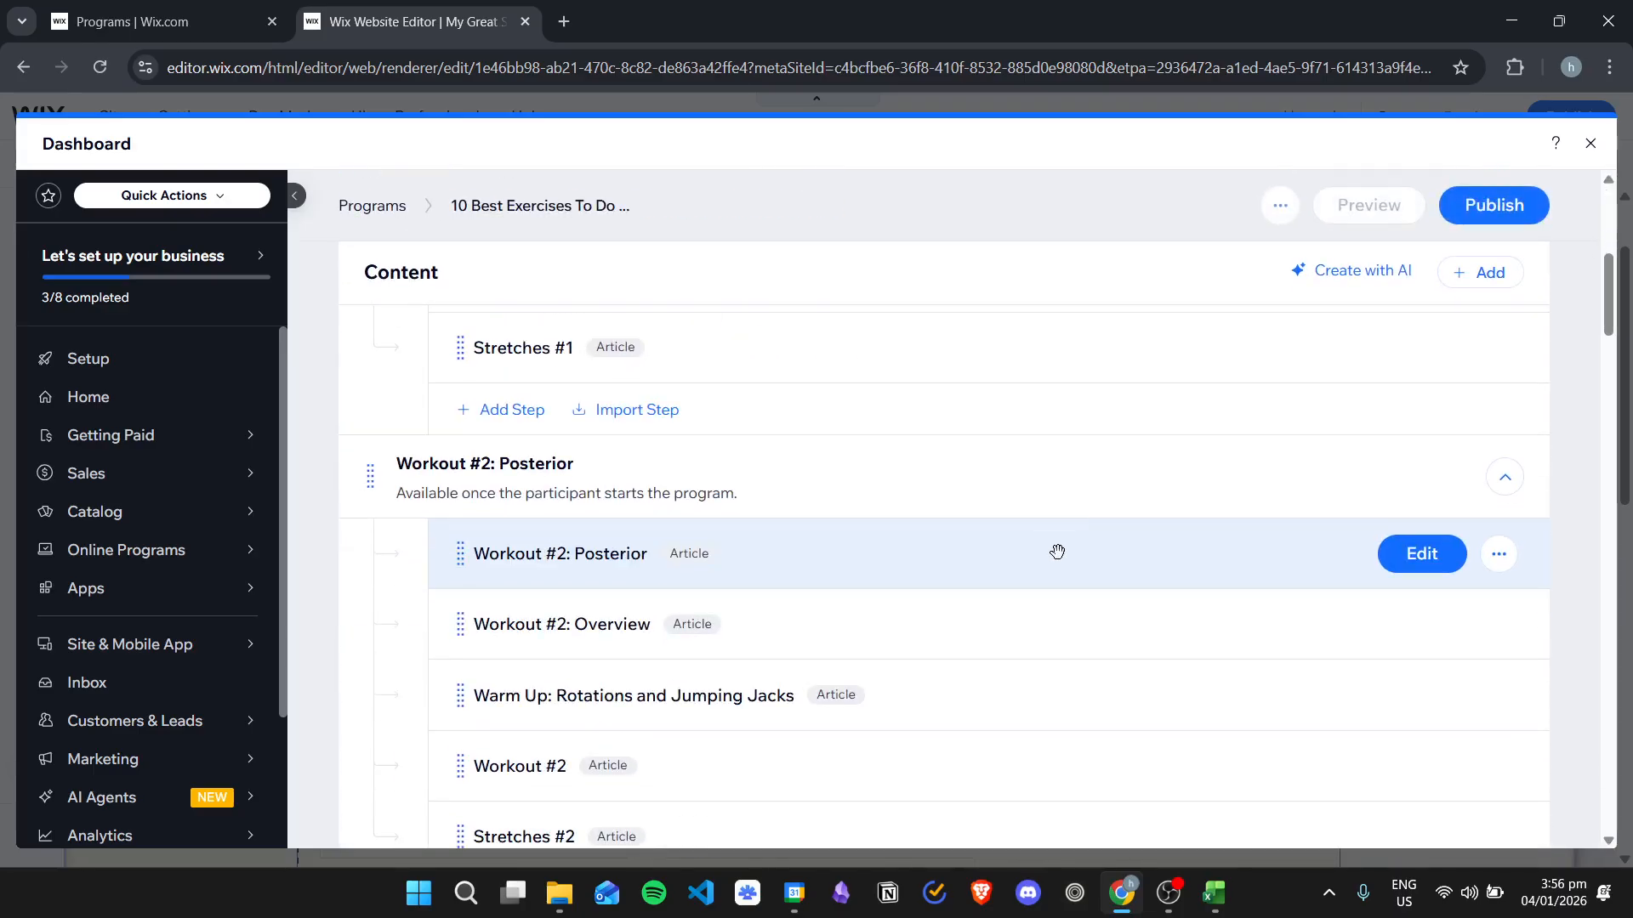
scroll(1170, 568, down, 20)
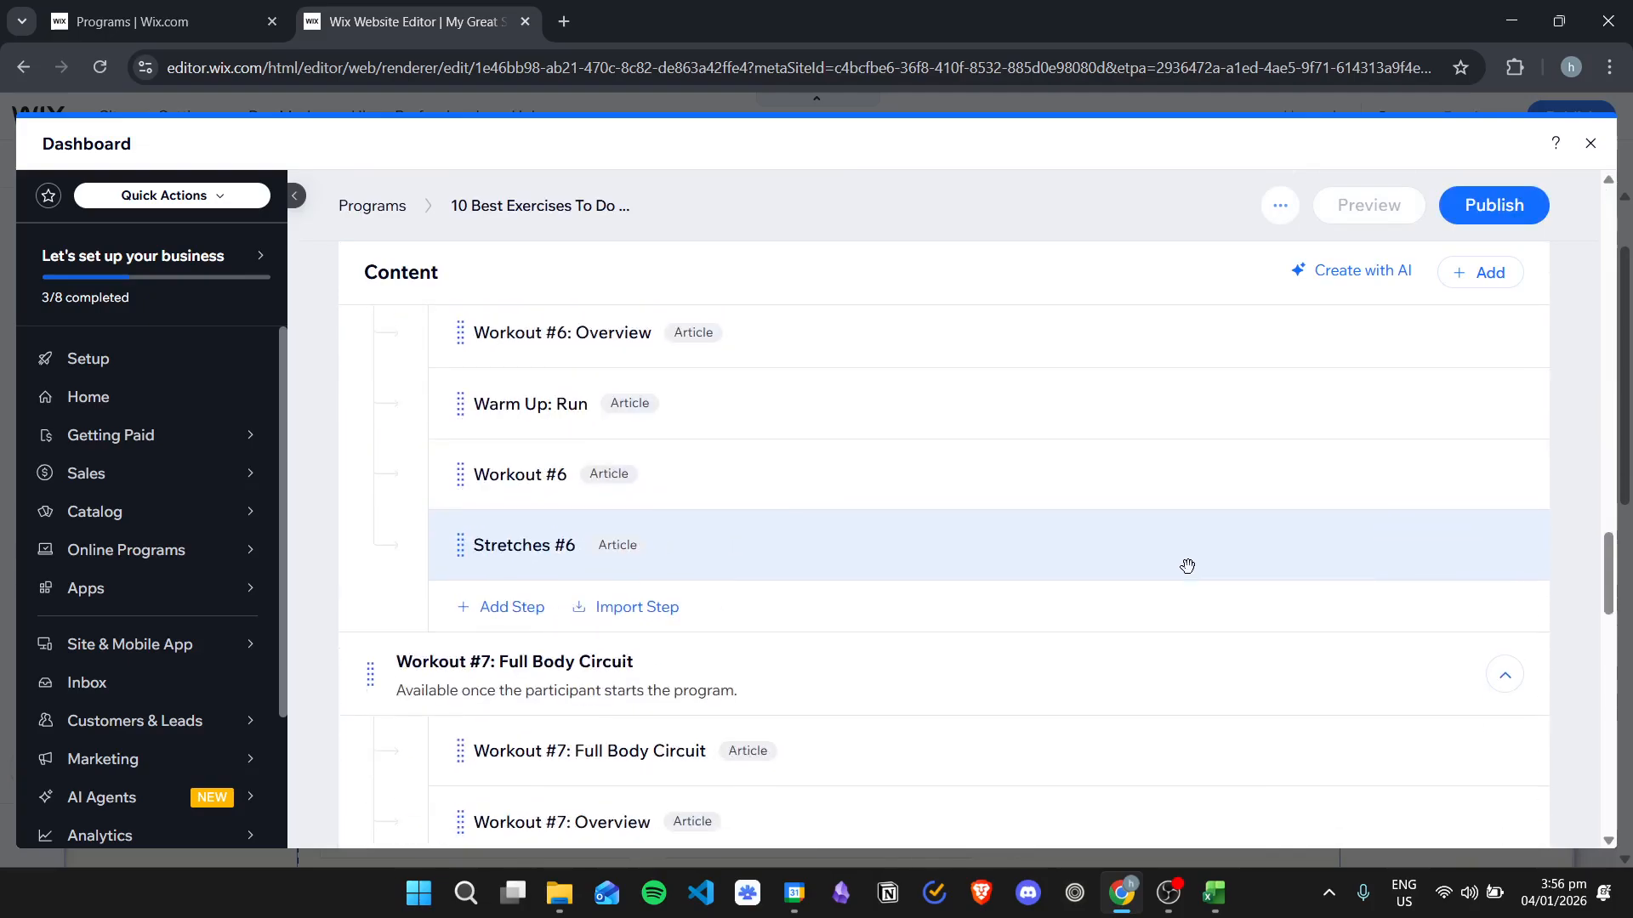
scroll(1199, 555, up, 20)
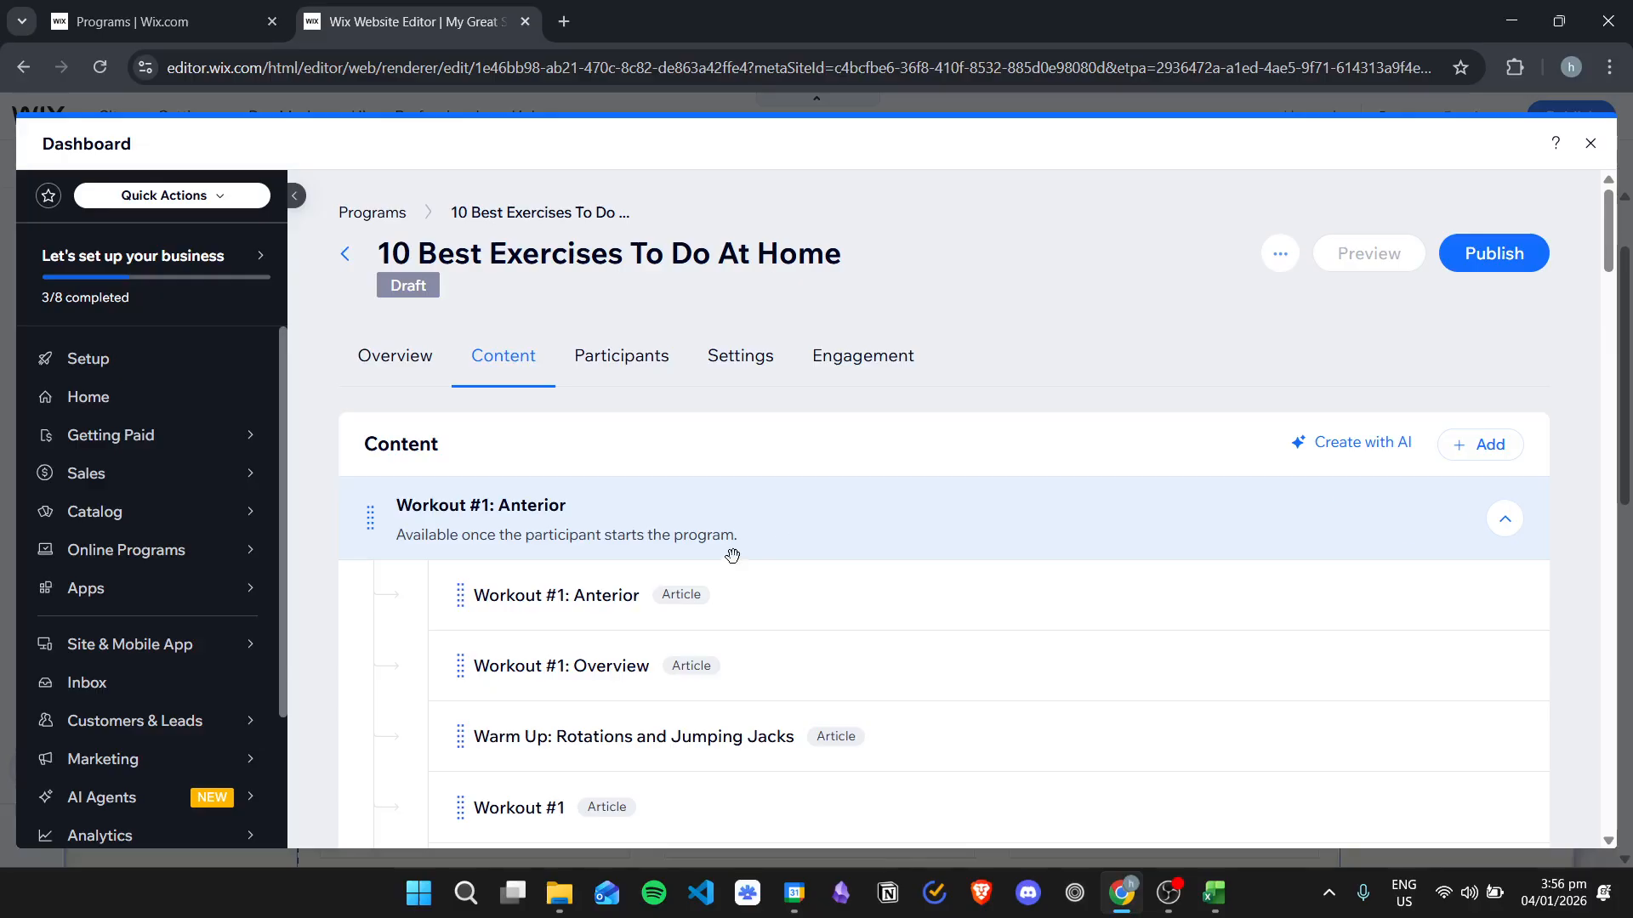
scroll(1170, 495, down, 2)
scroll(900, 331, down, 1)
scroll(400, 421, up, 1)
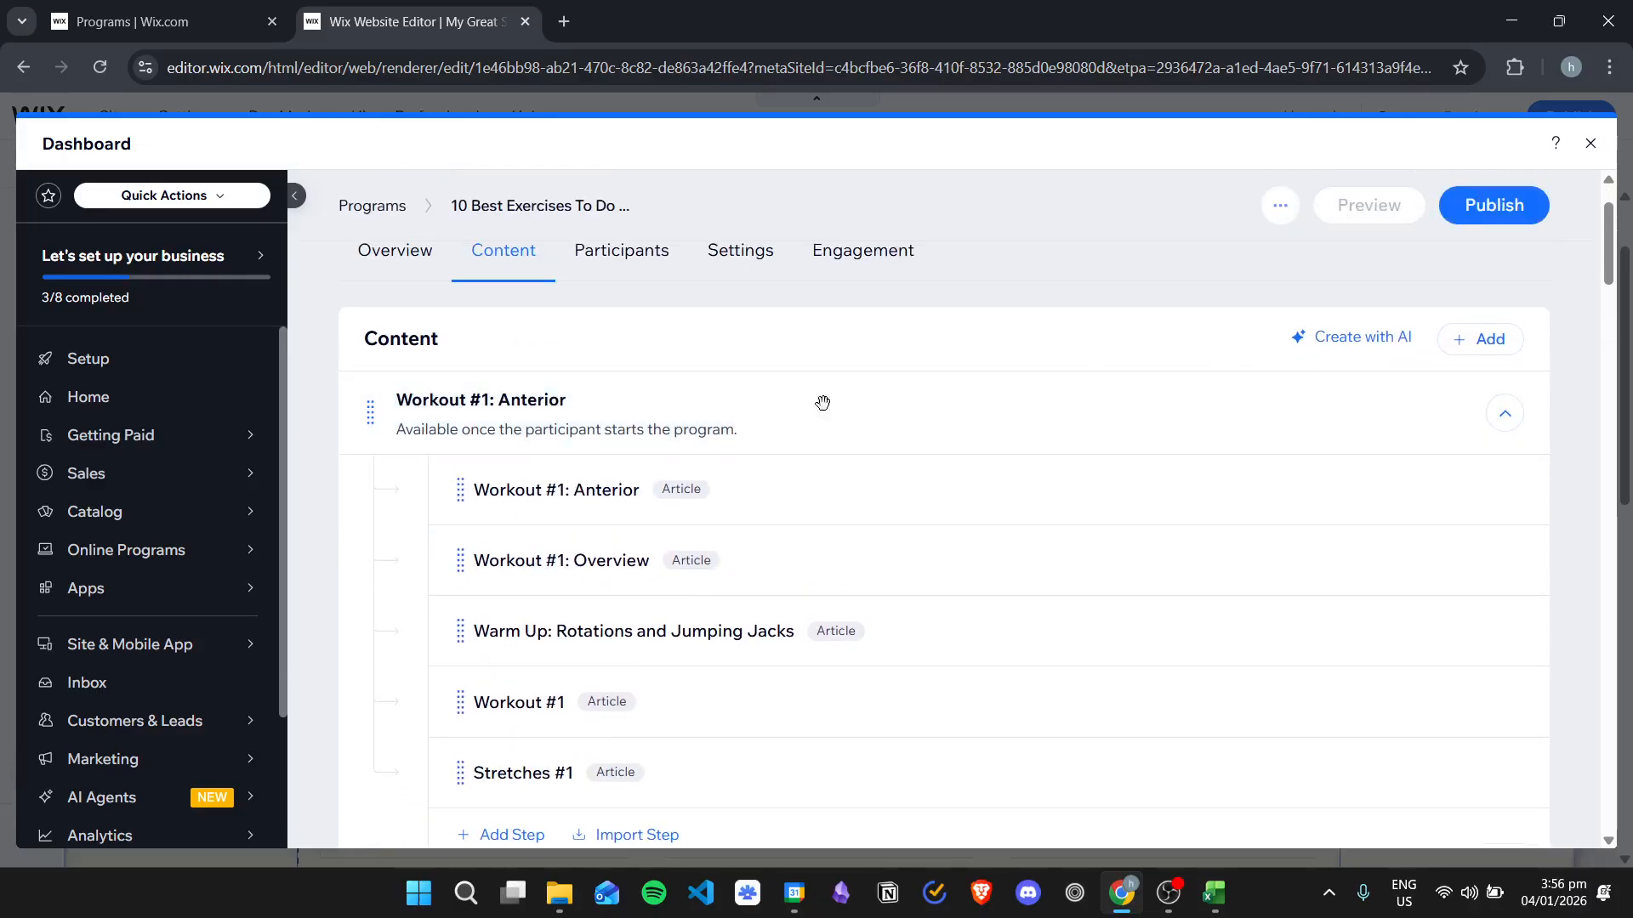
scroll(1374, 418, down, 5)
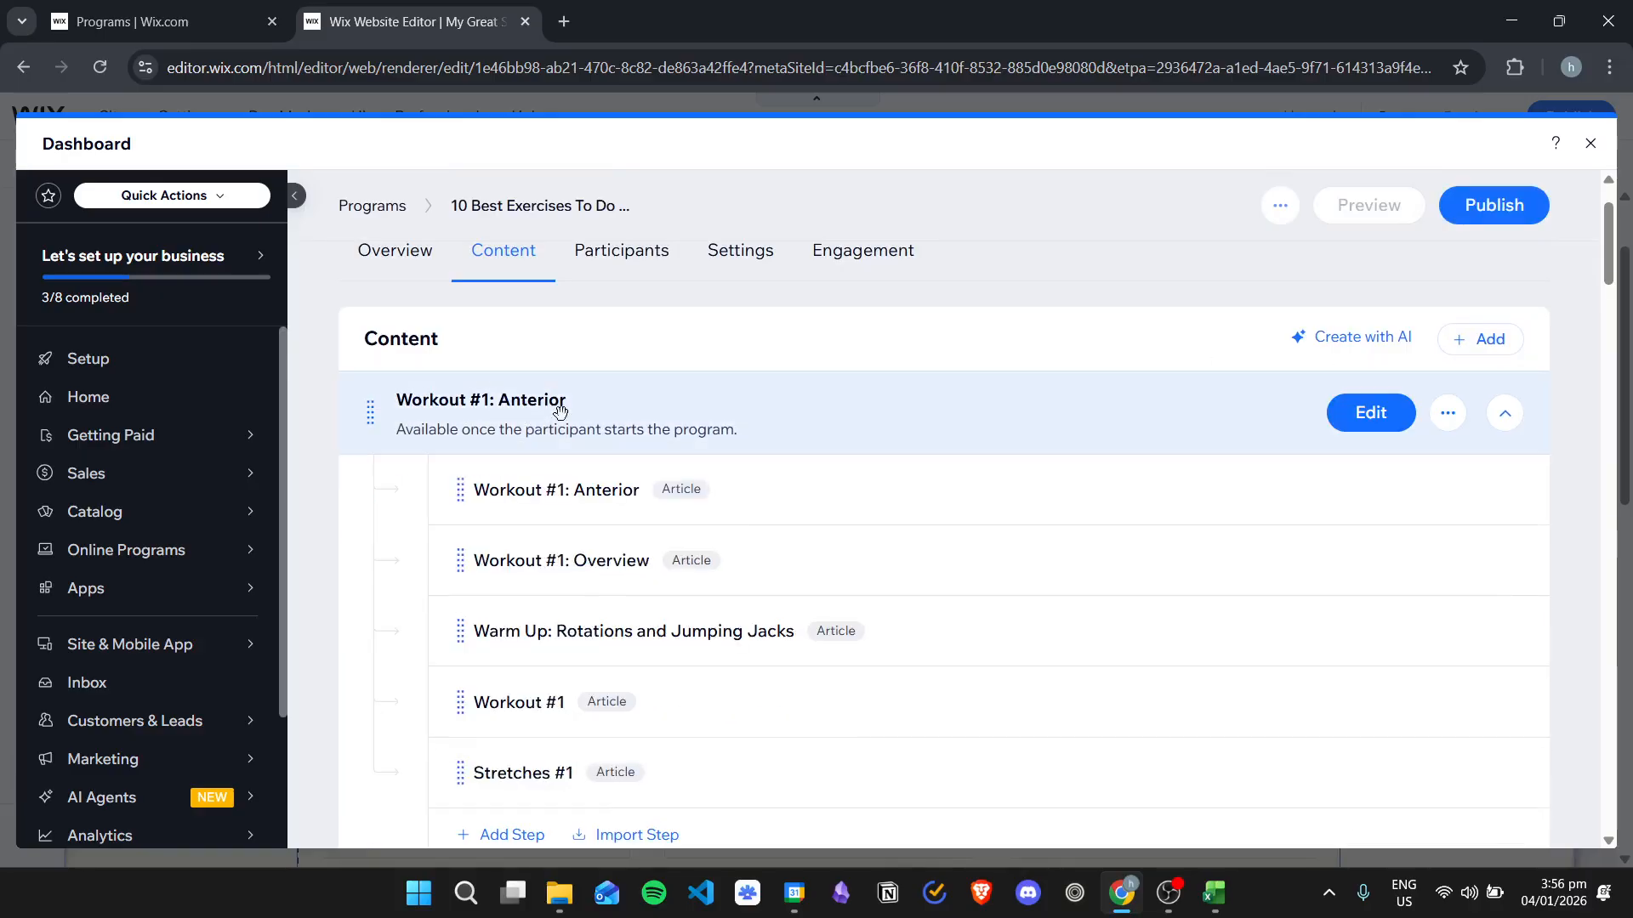
Rename the section Workout #1: Anterior as "Workout #1: Beginner Exercises" and save it.
click(1373, 414)
click(572, 423)
drag(595, 441, 487, 439)
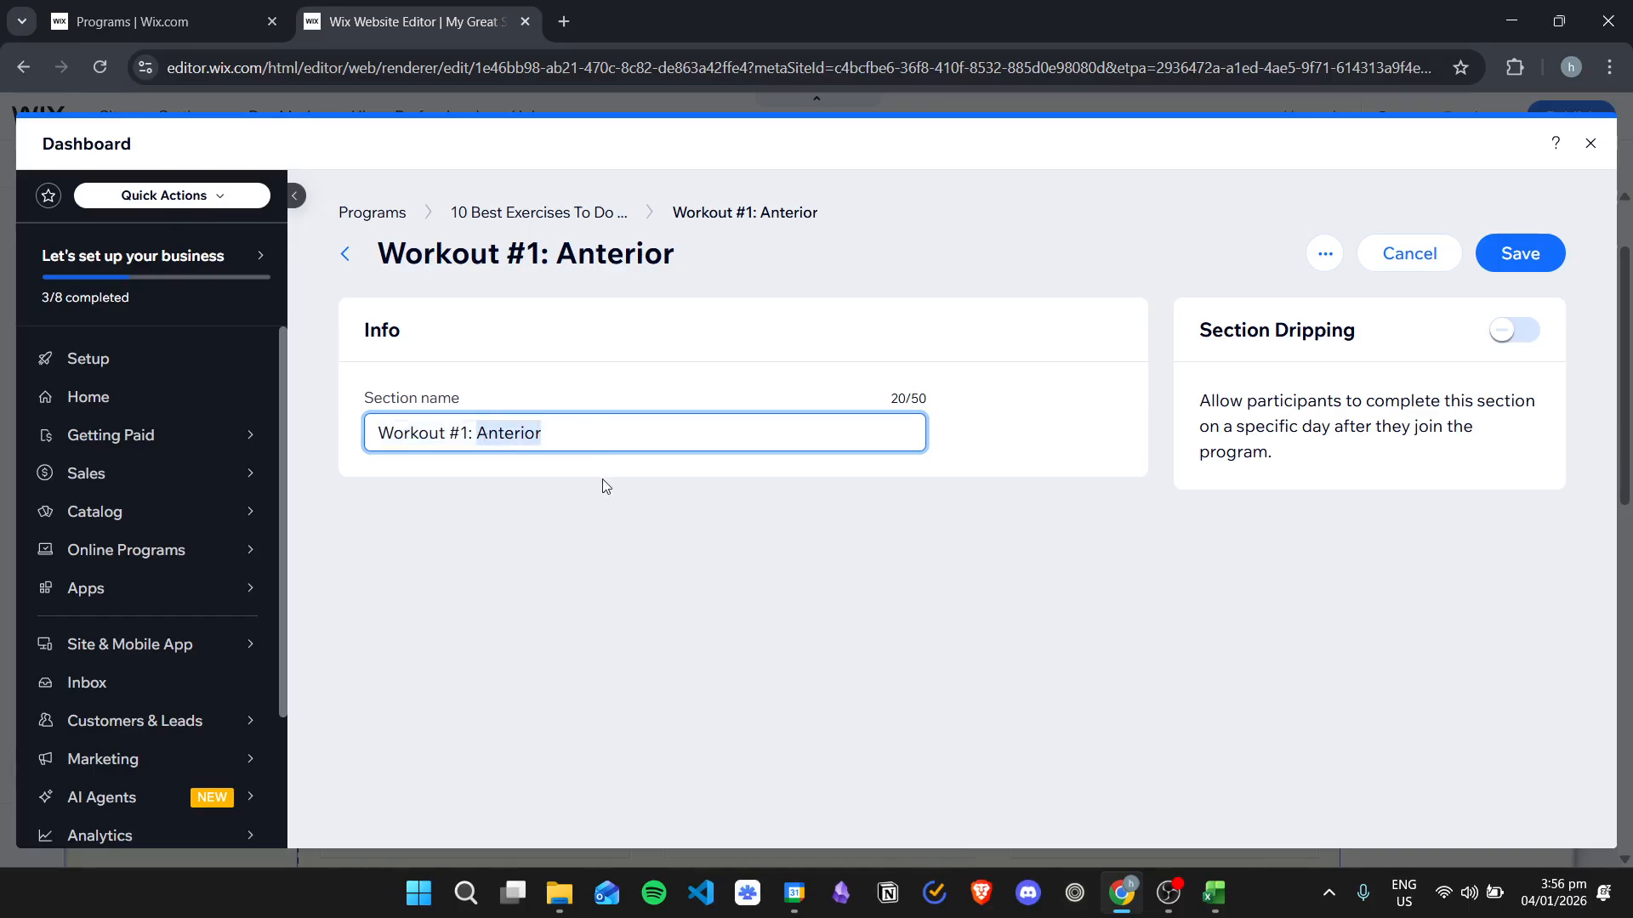
text(Begi)
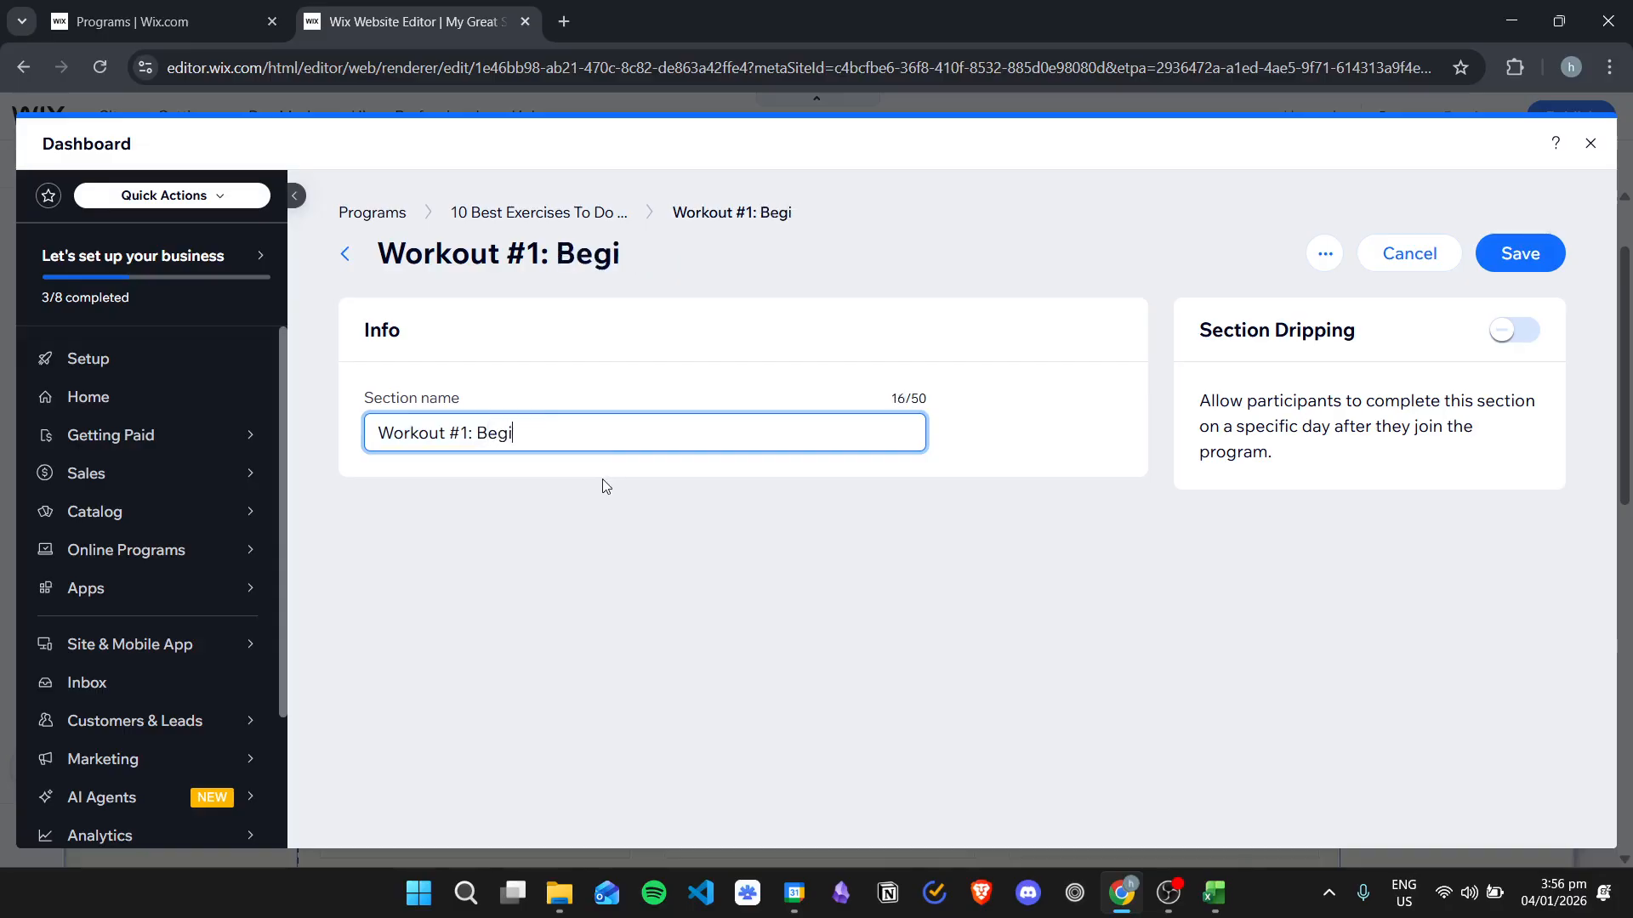
text(nner Exercises)
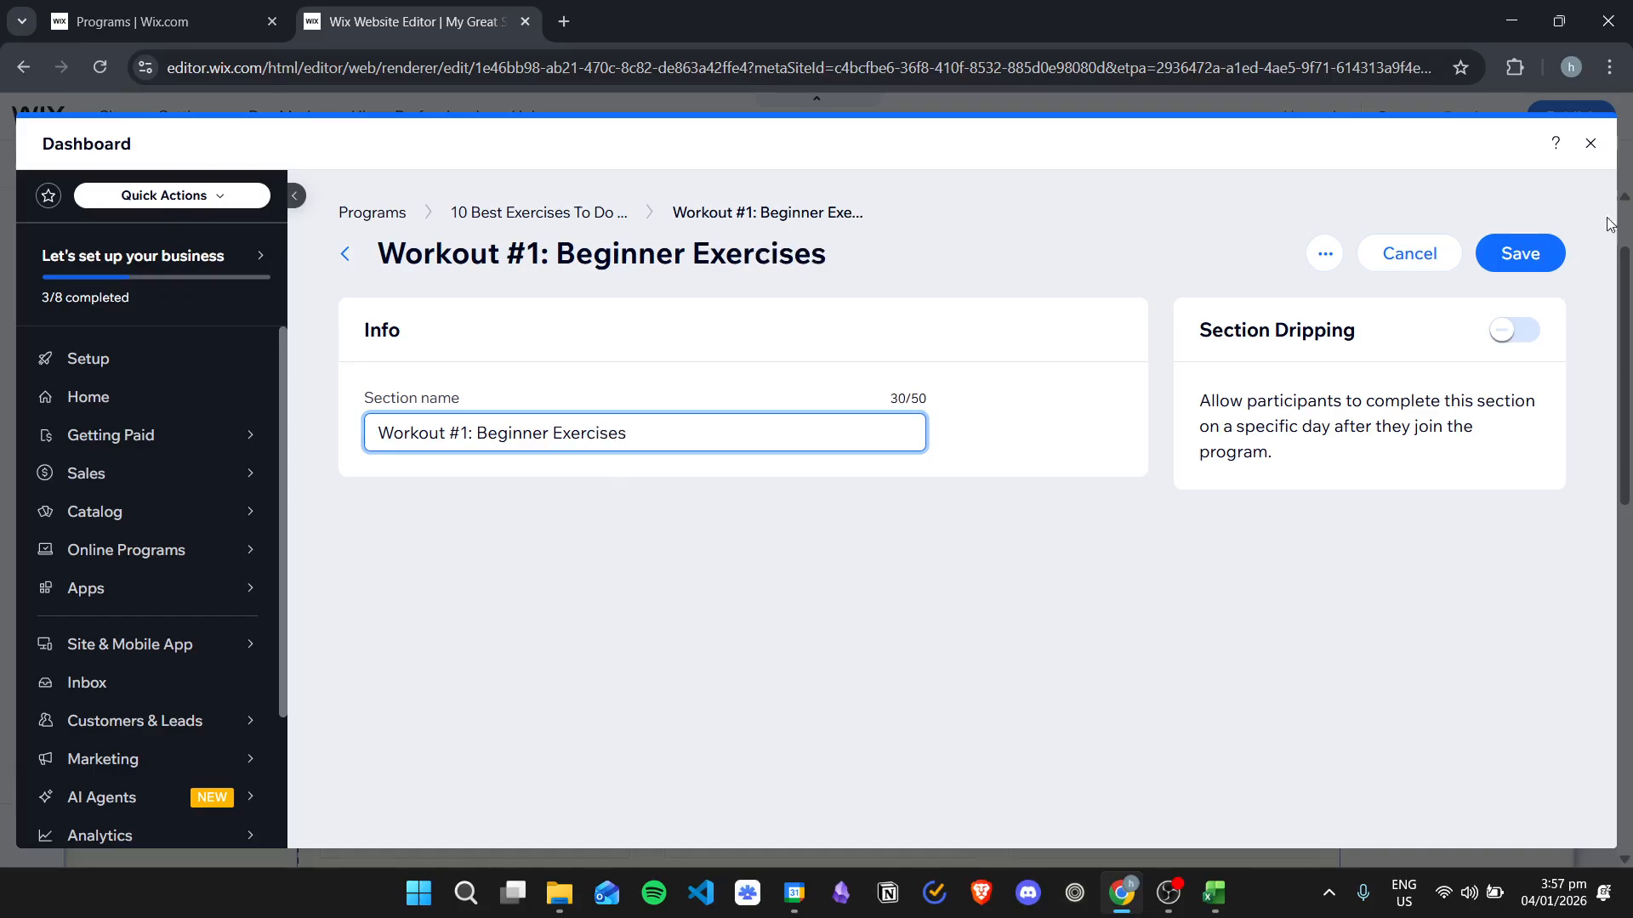
click(1522, 254)
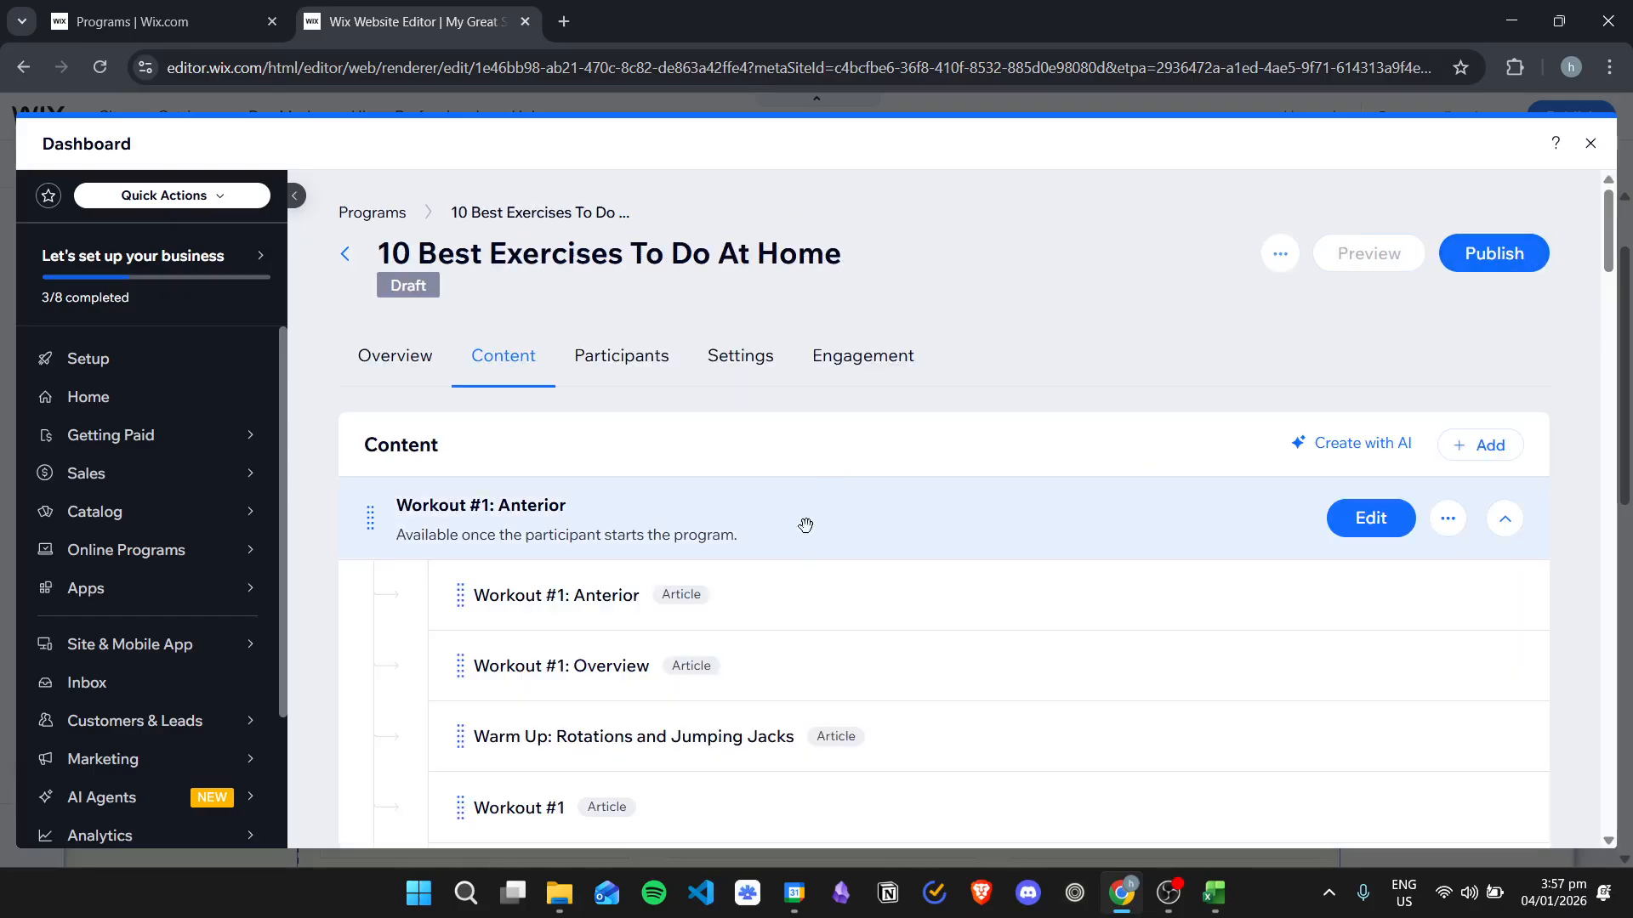
Open the article step Workout #1: Anterior, review its basic info and content editor, and leave without saving.
scroll(809, 590, down, 3)
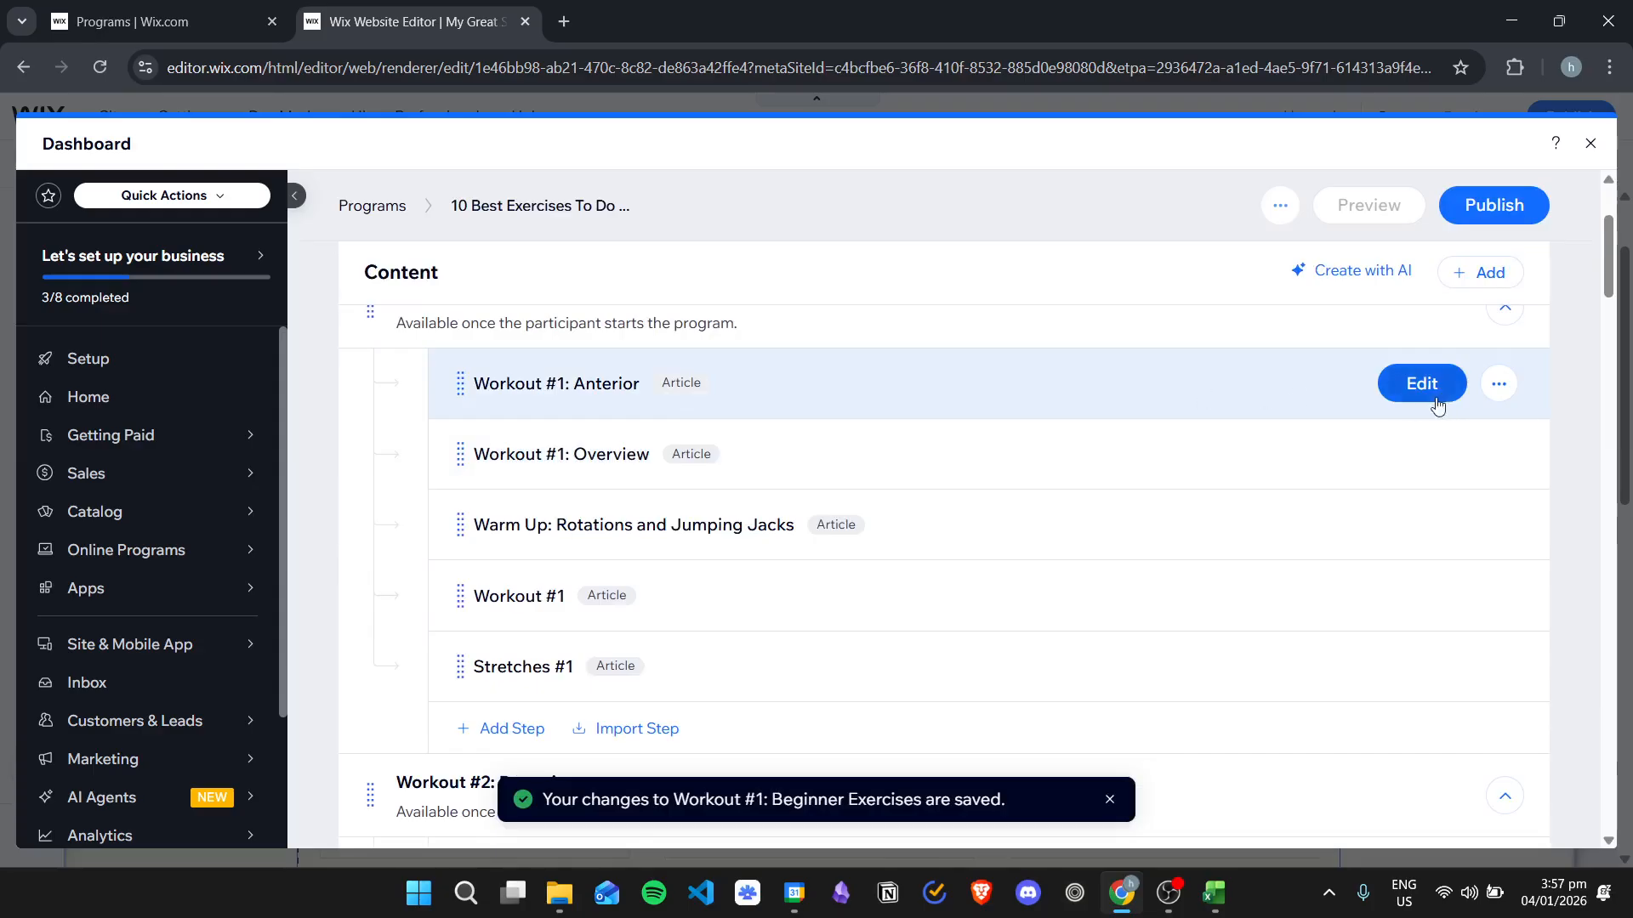
click(1422, 384)
scroll(1106, 502, down, 3)
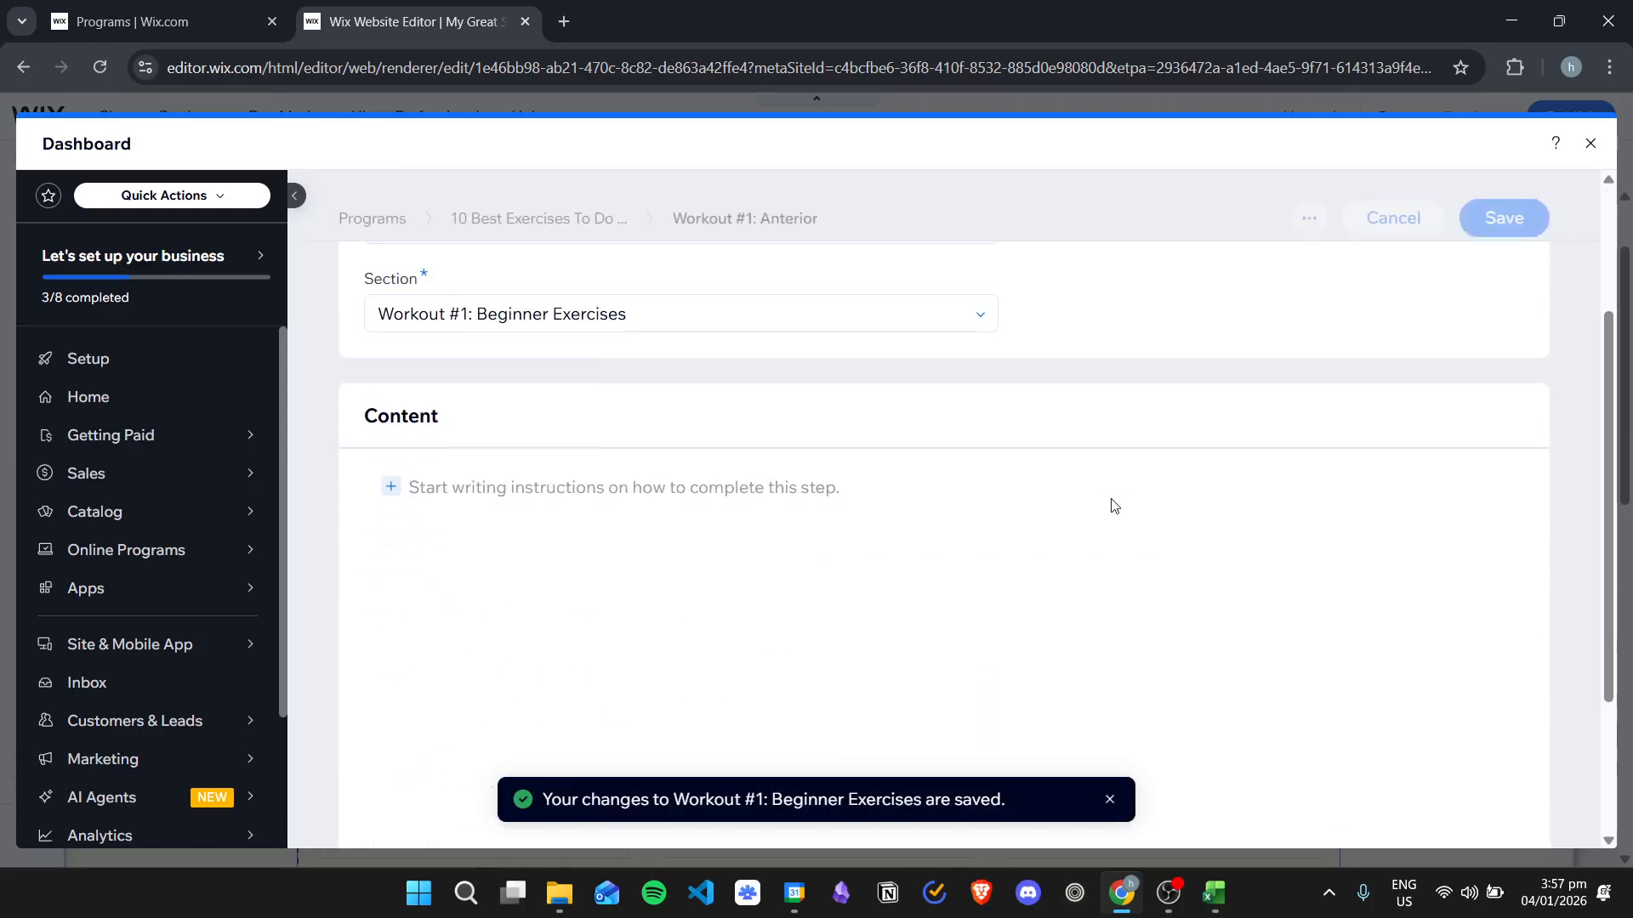
scroll(1161, 510, down, 2)
scroll(572, 608, up, 5)
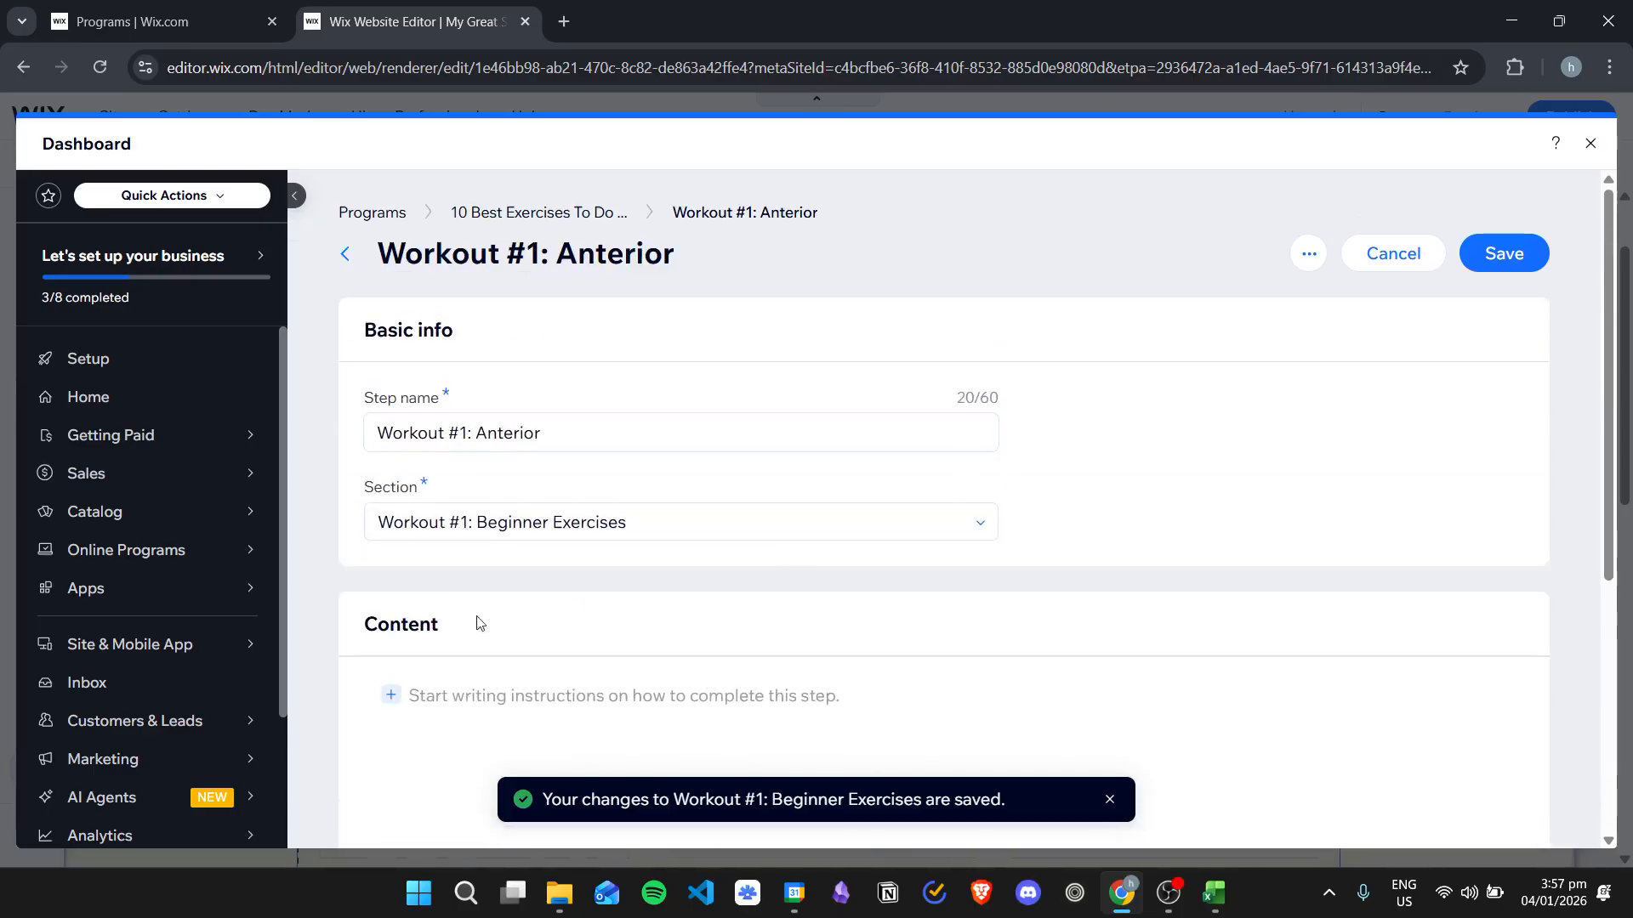
scroll(448, 695, down, 5)
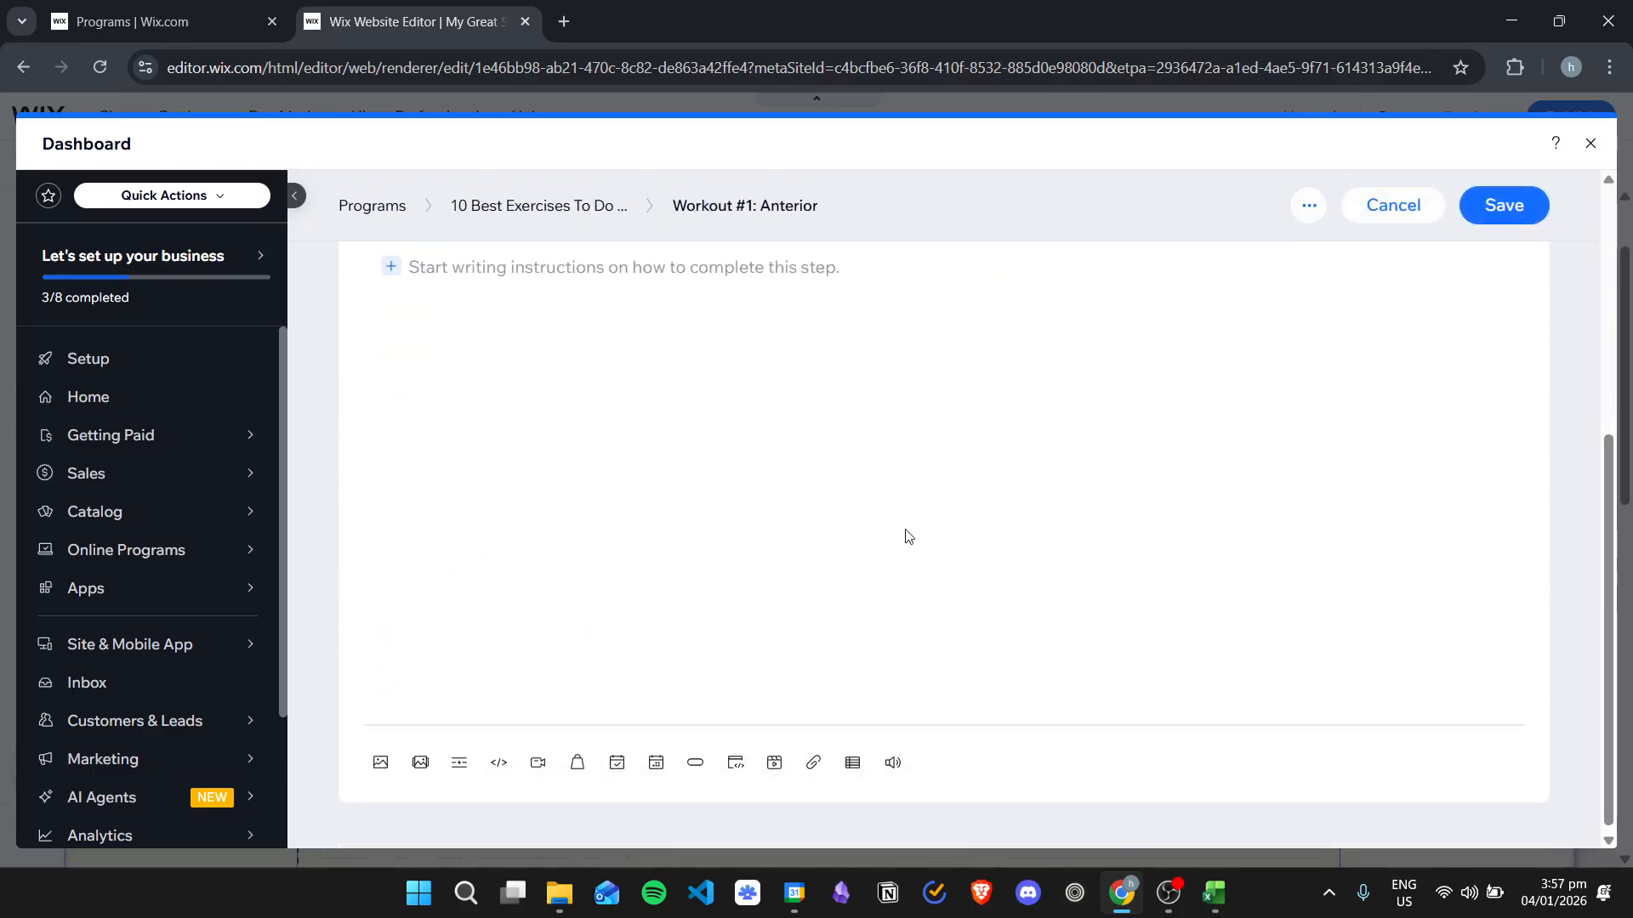
scroll(802, 507, up, 5)
click(1412, 246)
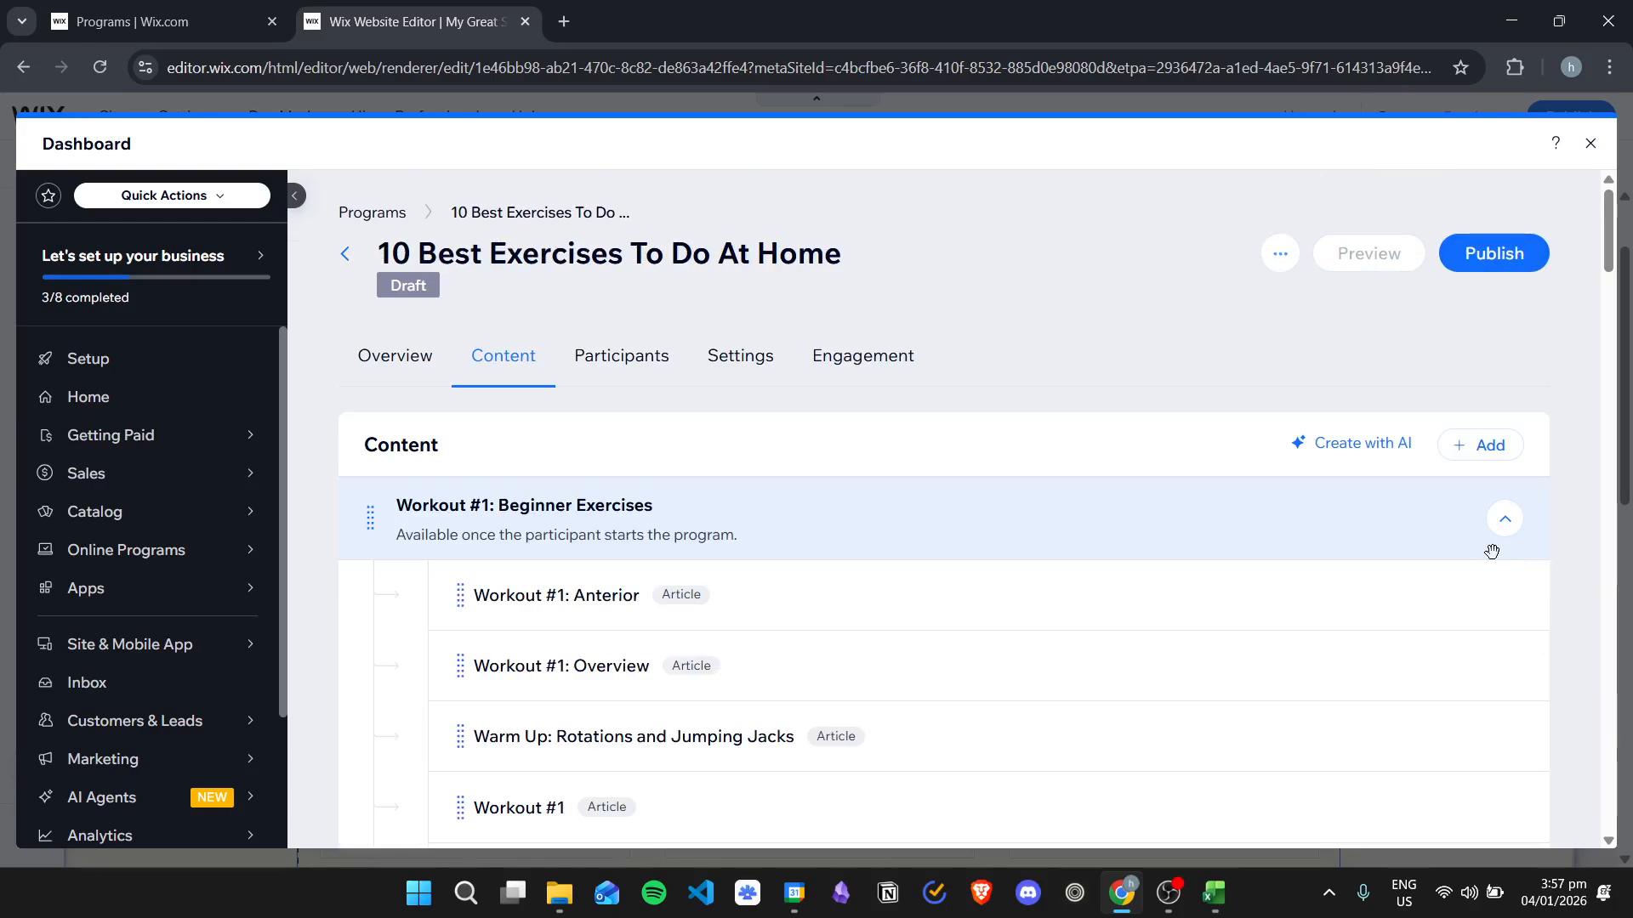
Check the program's participants area and review its settings for basic info, schedule, enrollment, content, instructors and SEO.
click(593, 358)
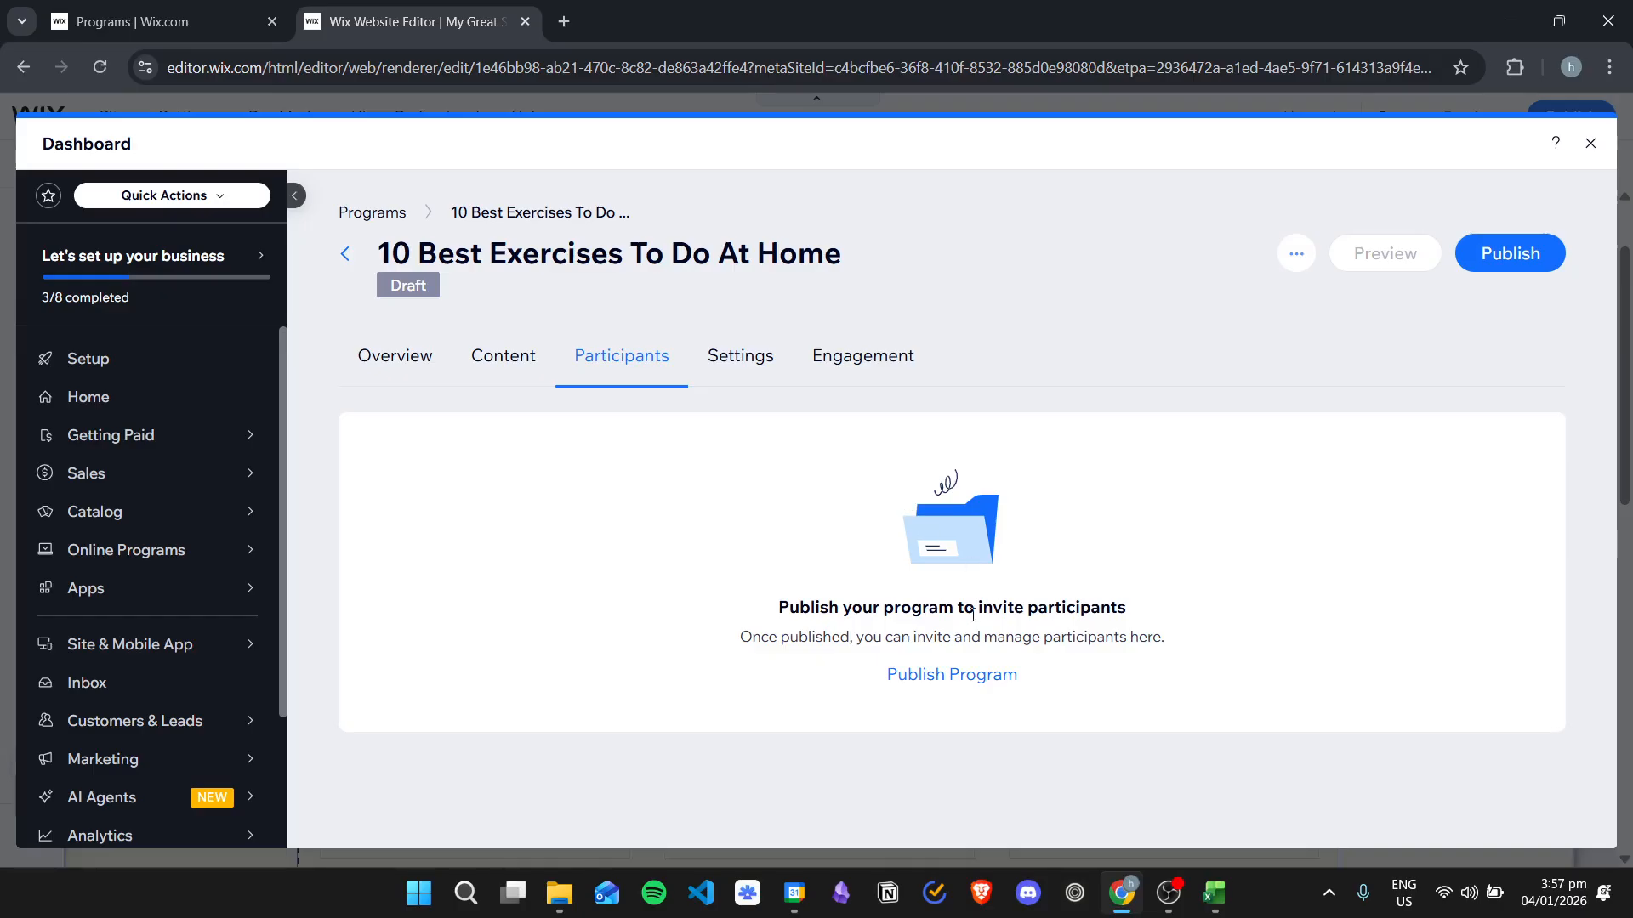
click(765, 374)
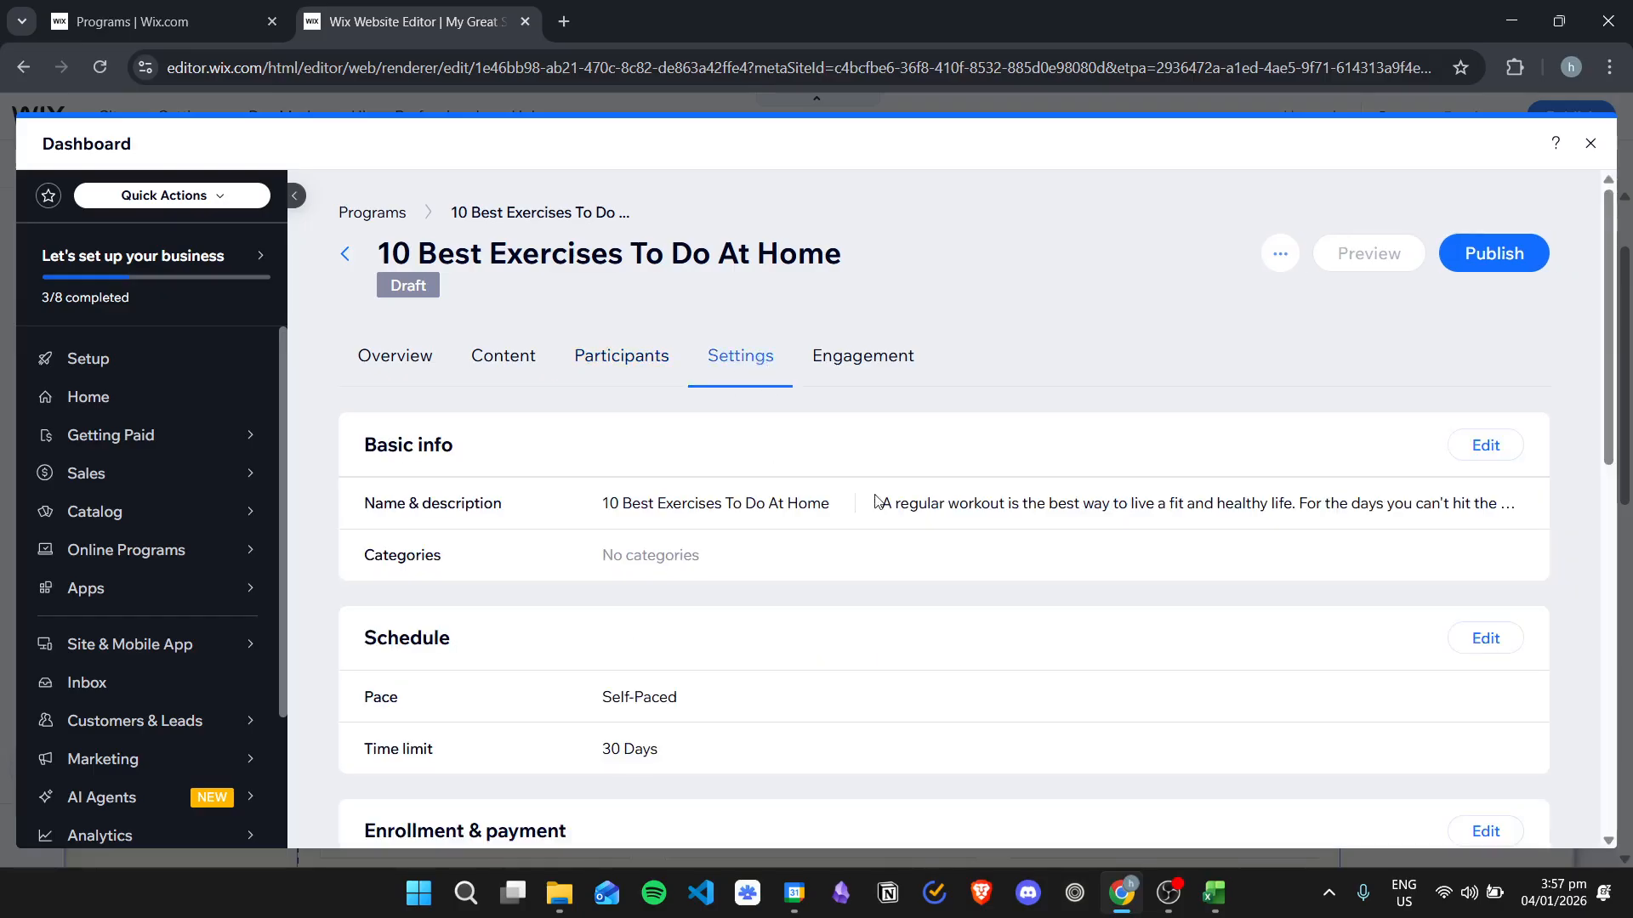
scroll(1047, 492, down, 3)
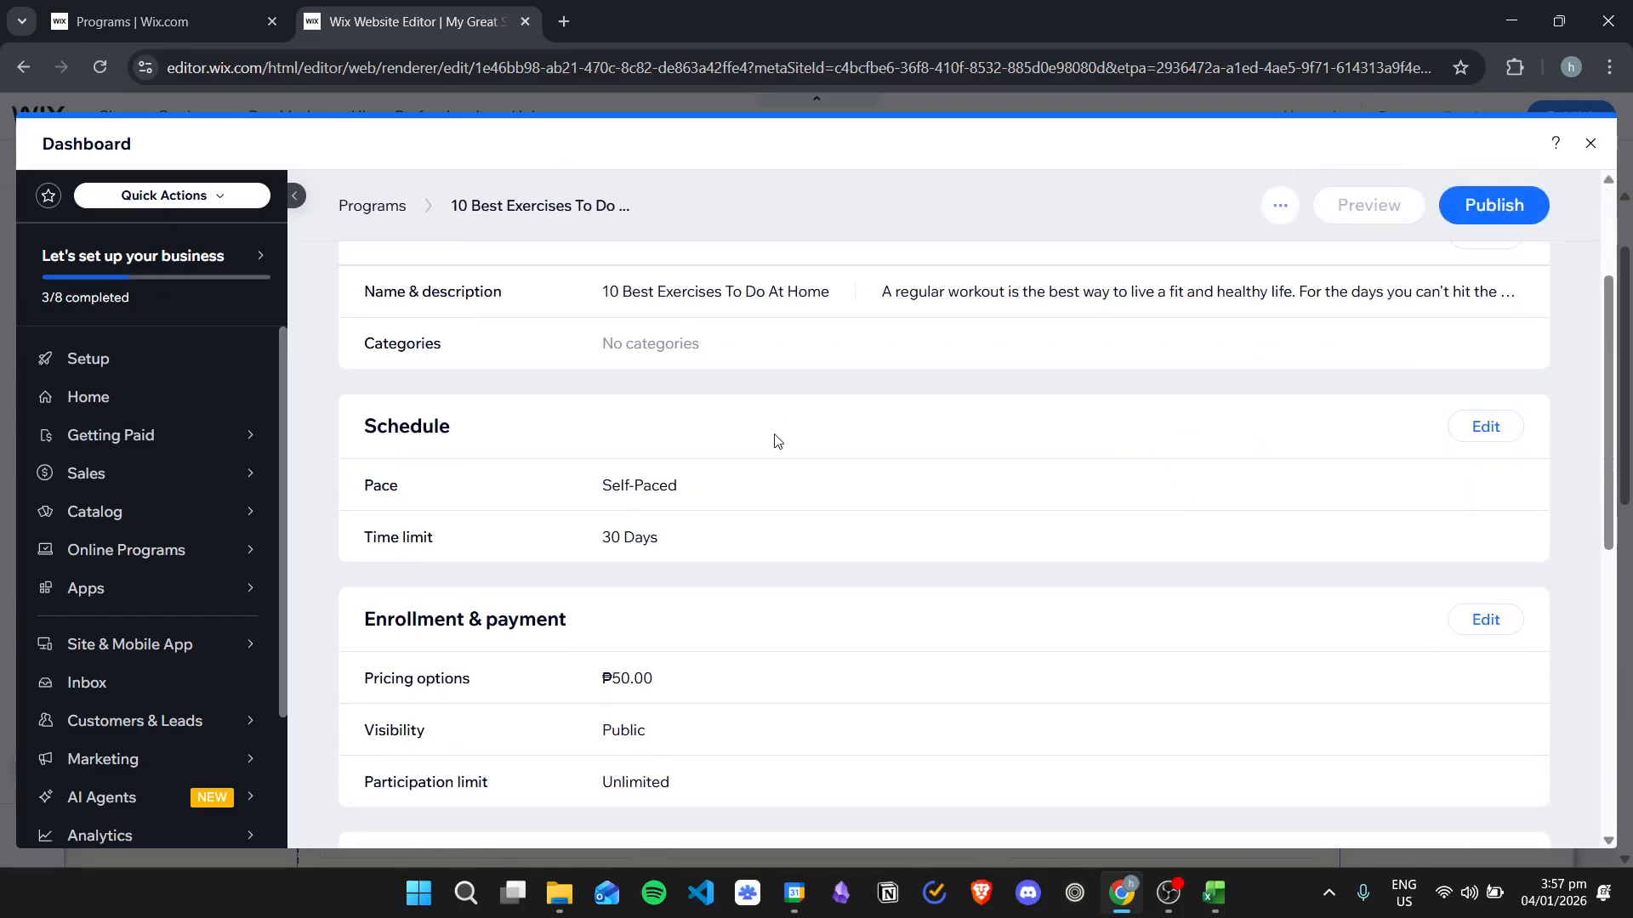
scroll(745, 406, down, 1)
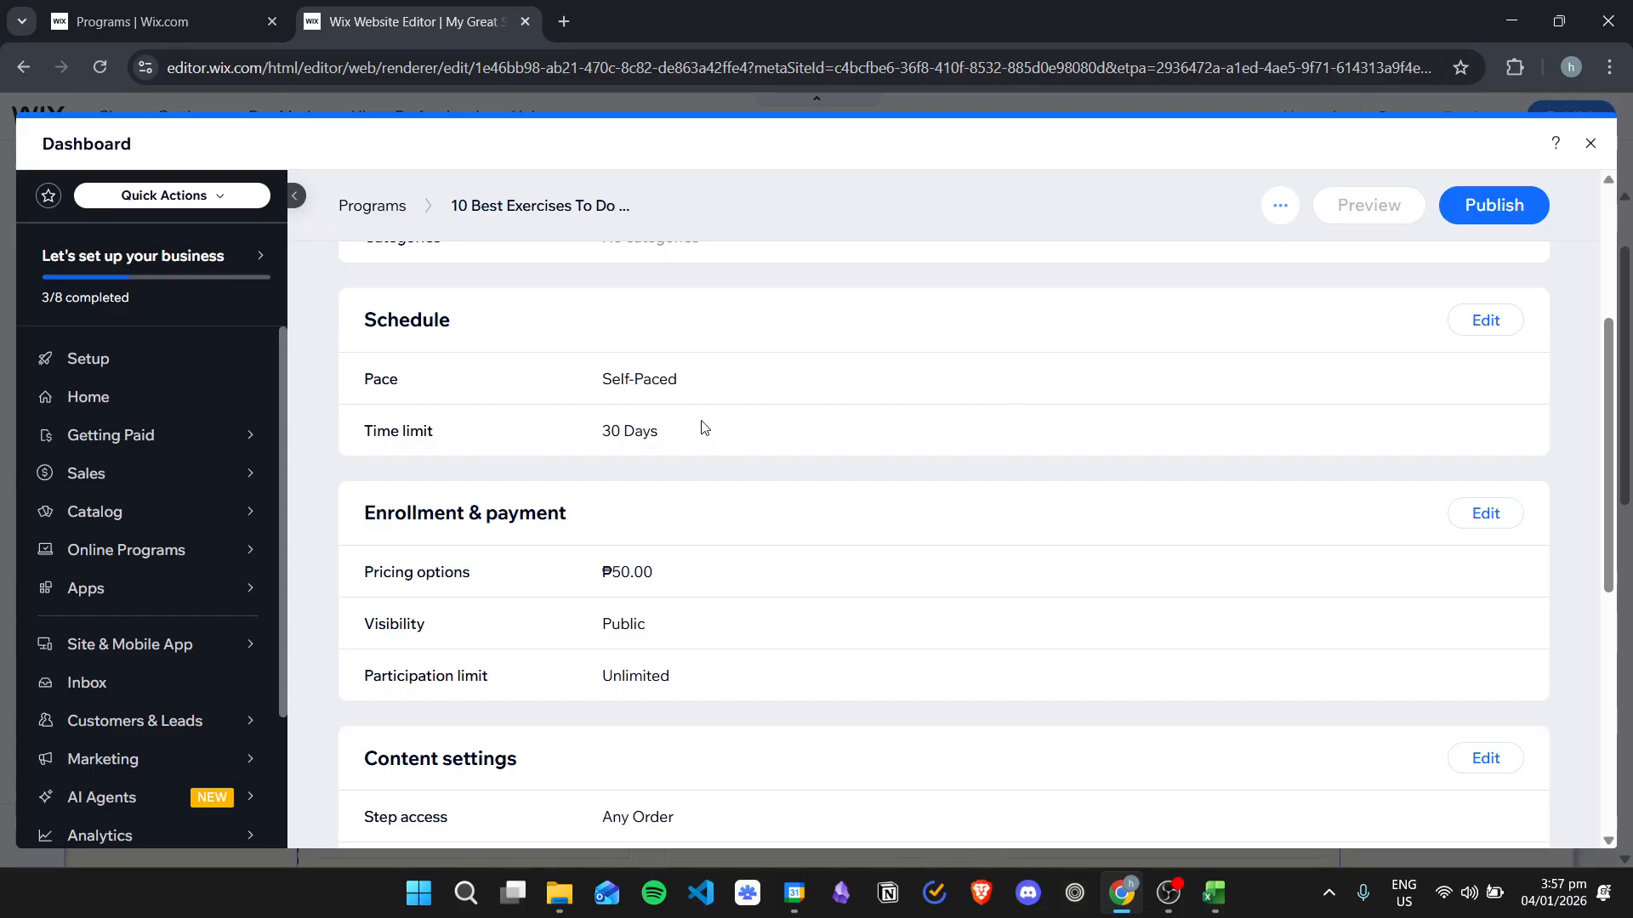
scroll(1016, 483, down, 2)
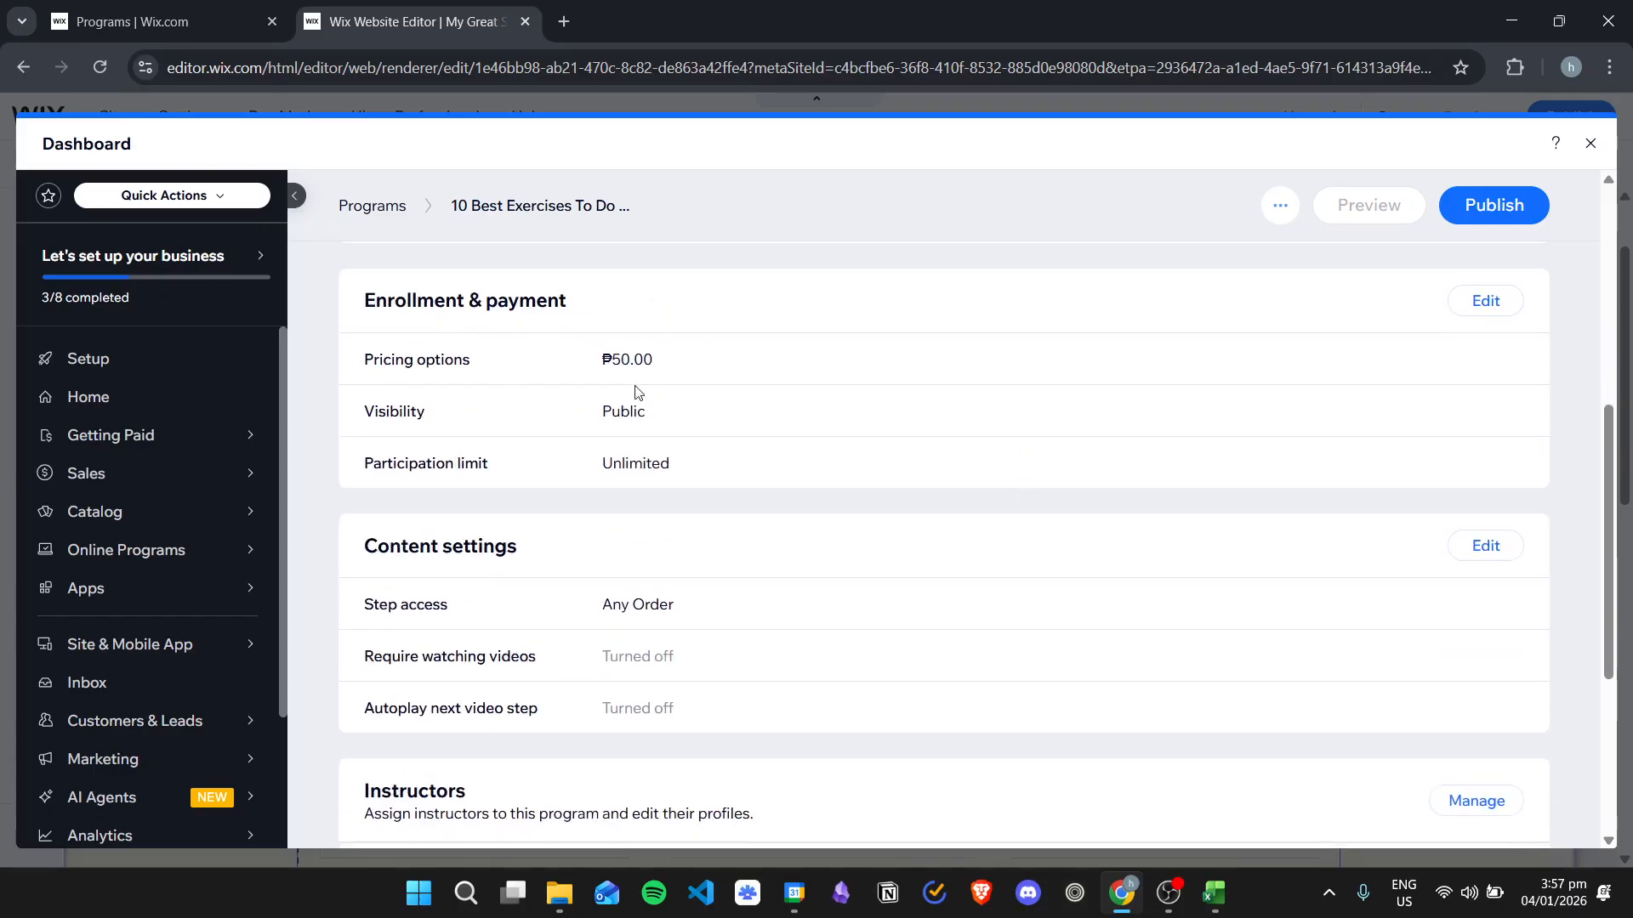
scroll(919, 474, down, 2)
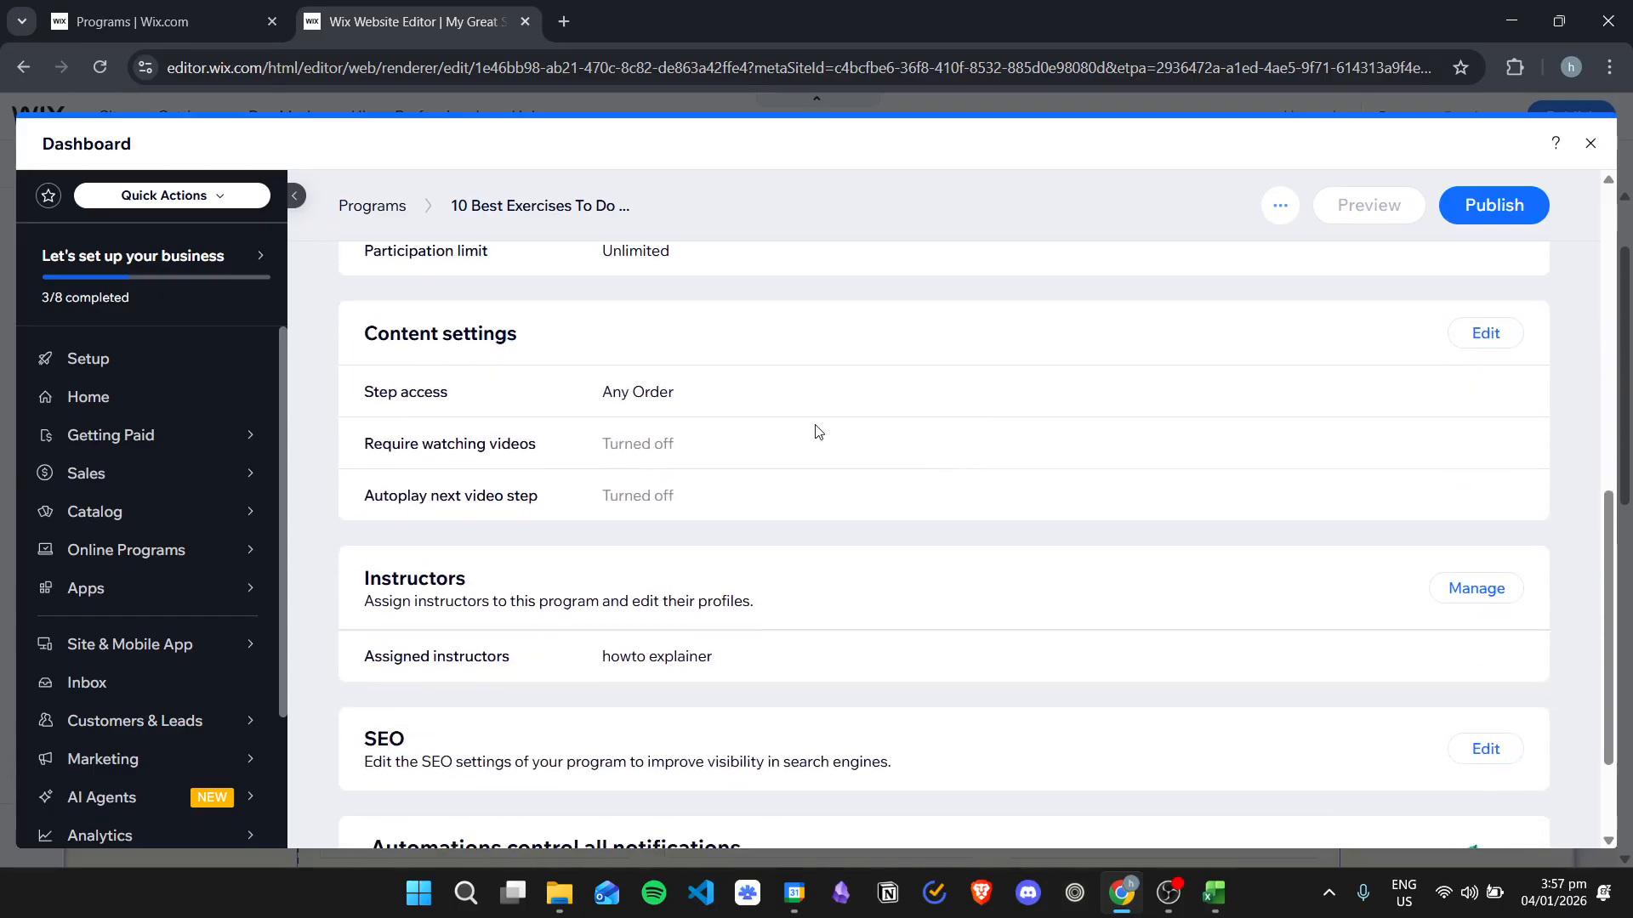
scroll(816, 431, down, 2)
scroll(931, 587, up, 1)
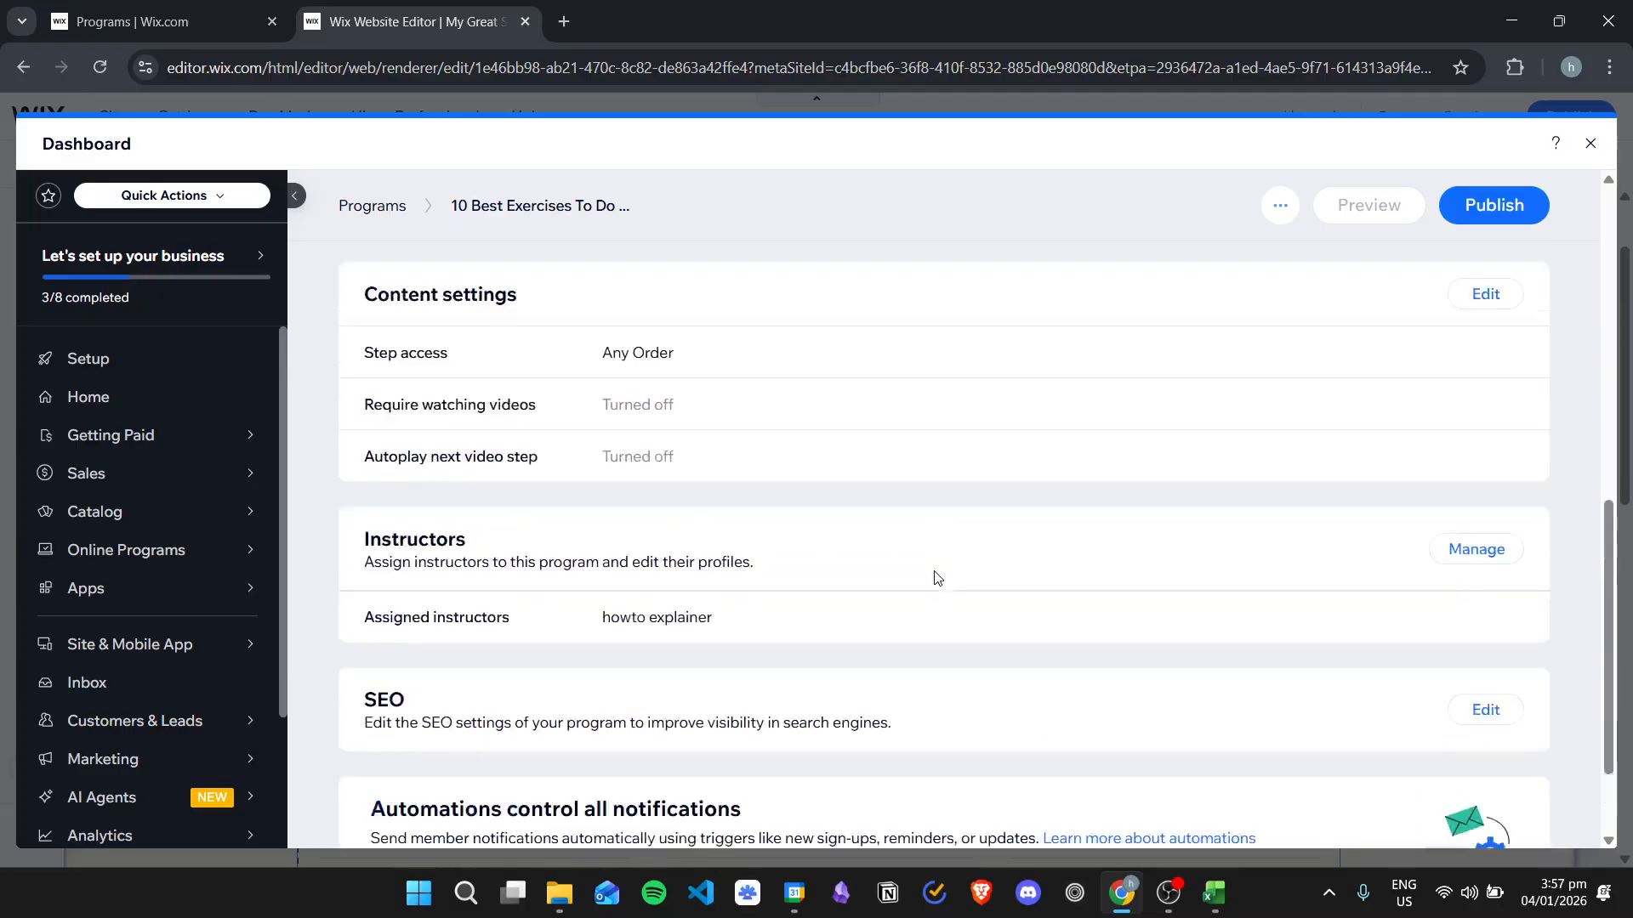
scroll(937, 578, up, 10)
Review the program's engagement options for community, communication and rewards.
click(848, 360)
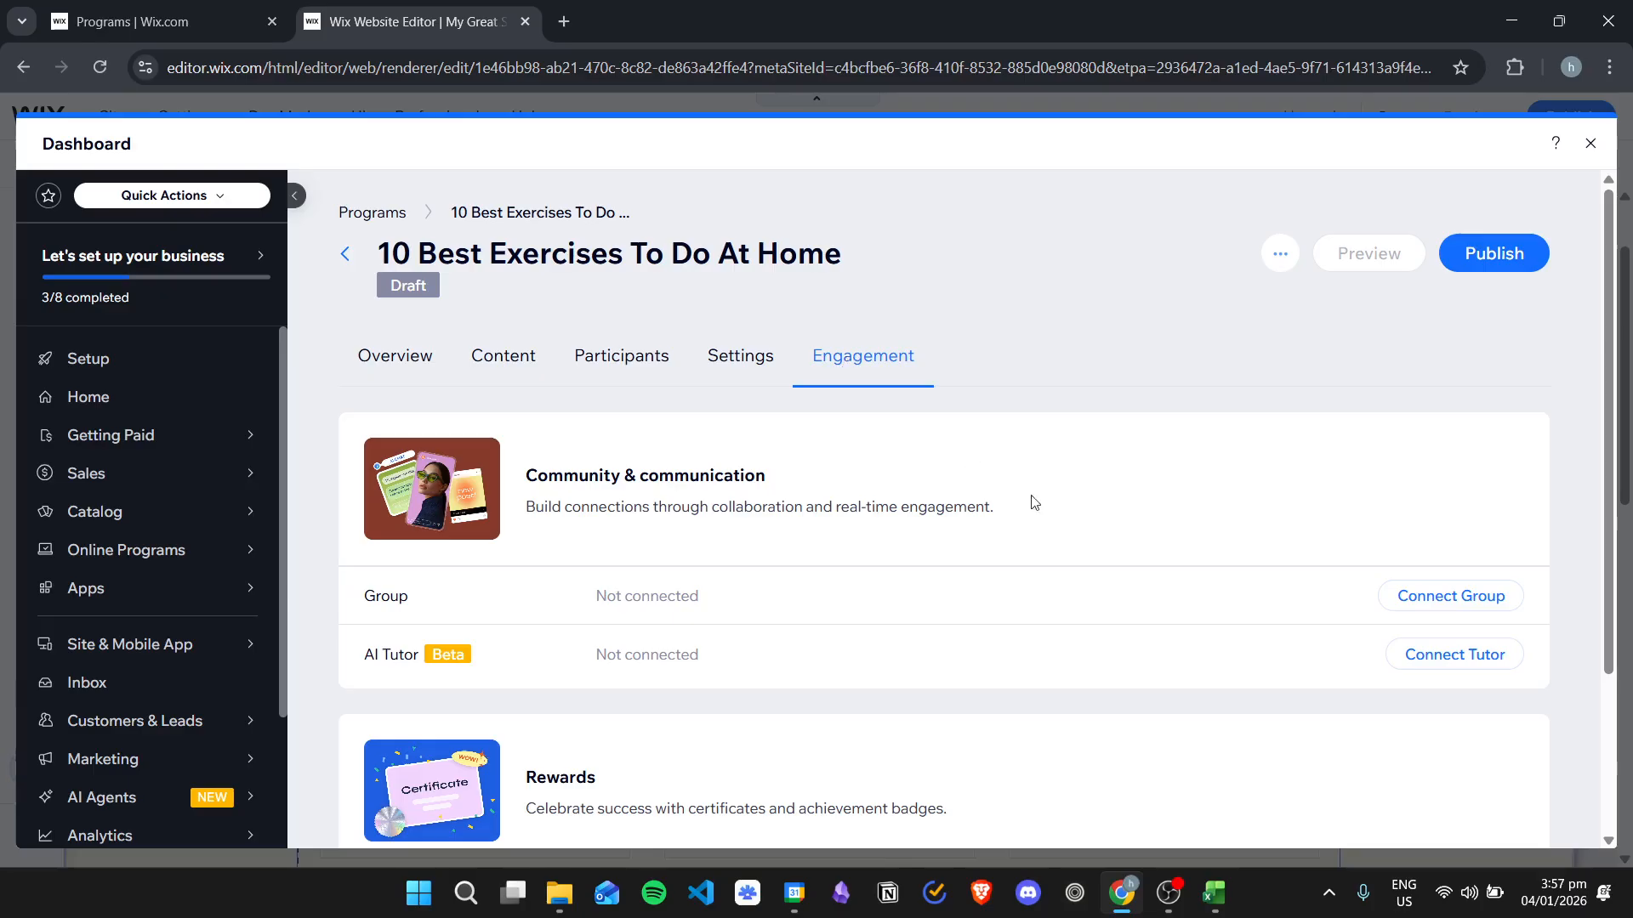
scroll(932, 521, down, 3)
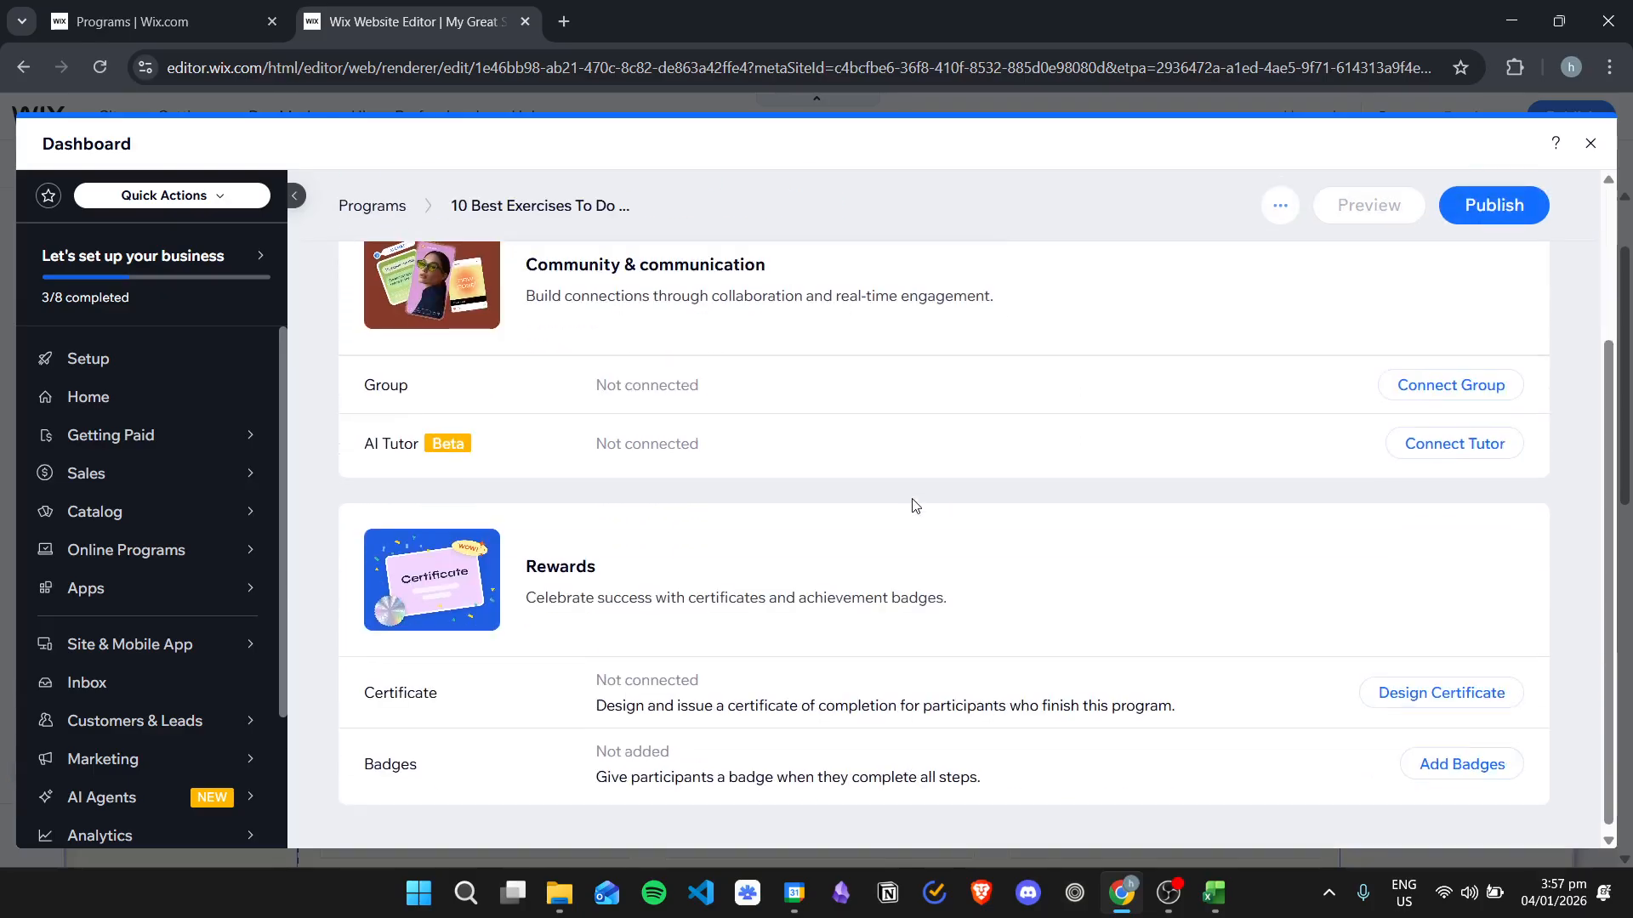
scroll(920, 587, up, 1)
scroll(992, 642, down, 1)
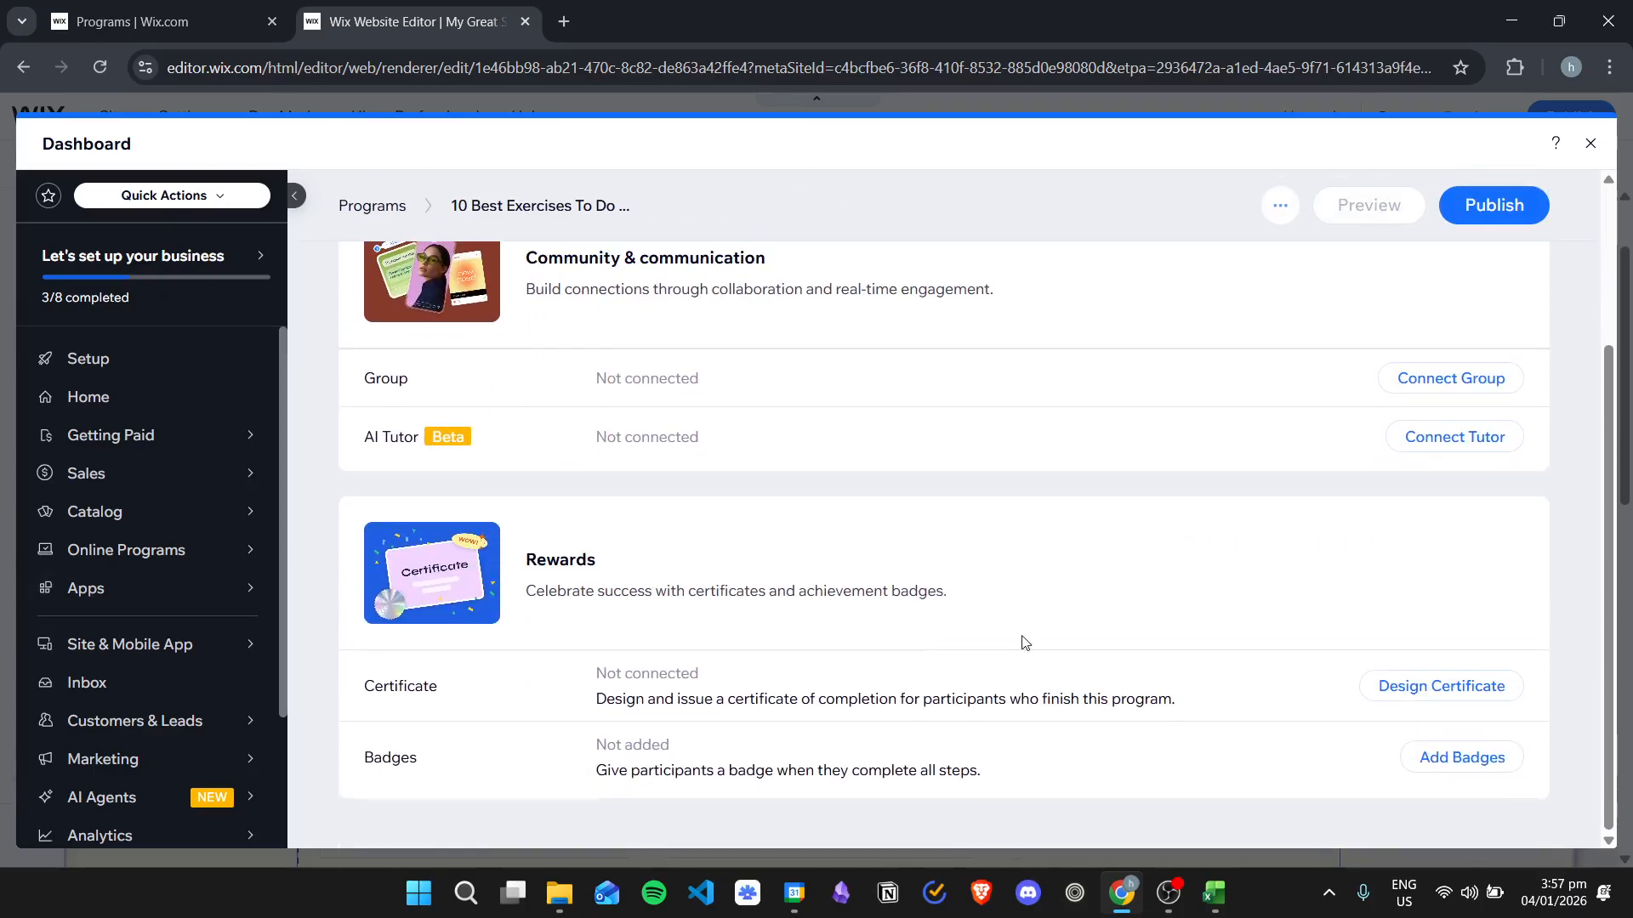
scroll(687, 595, up, 1)
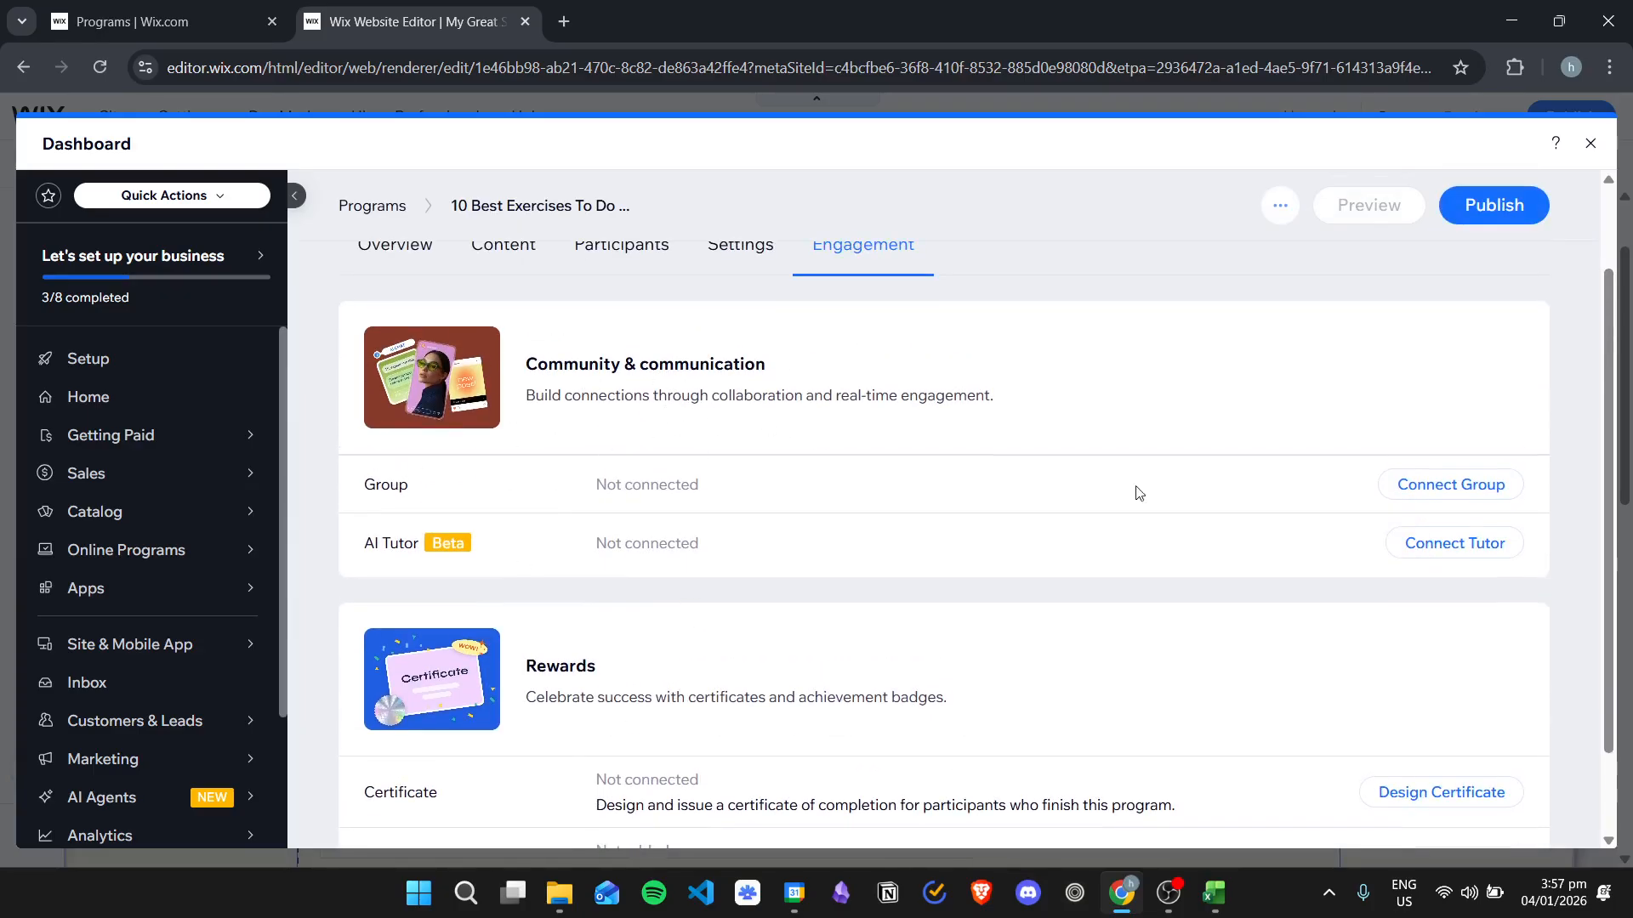
scroll(964, 461, up, 1)
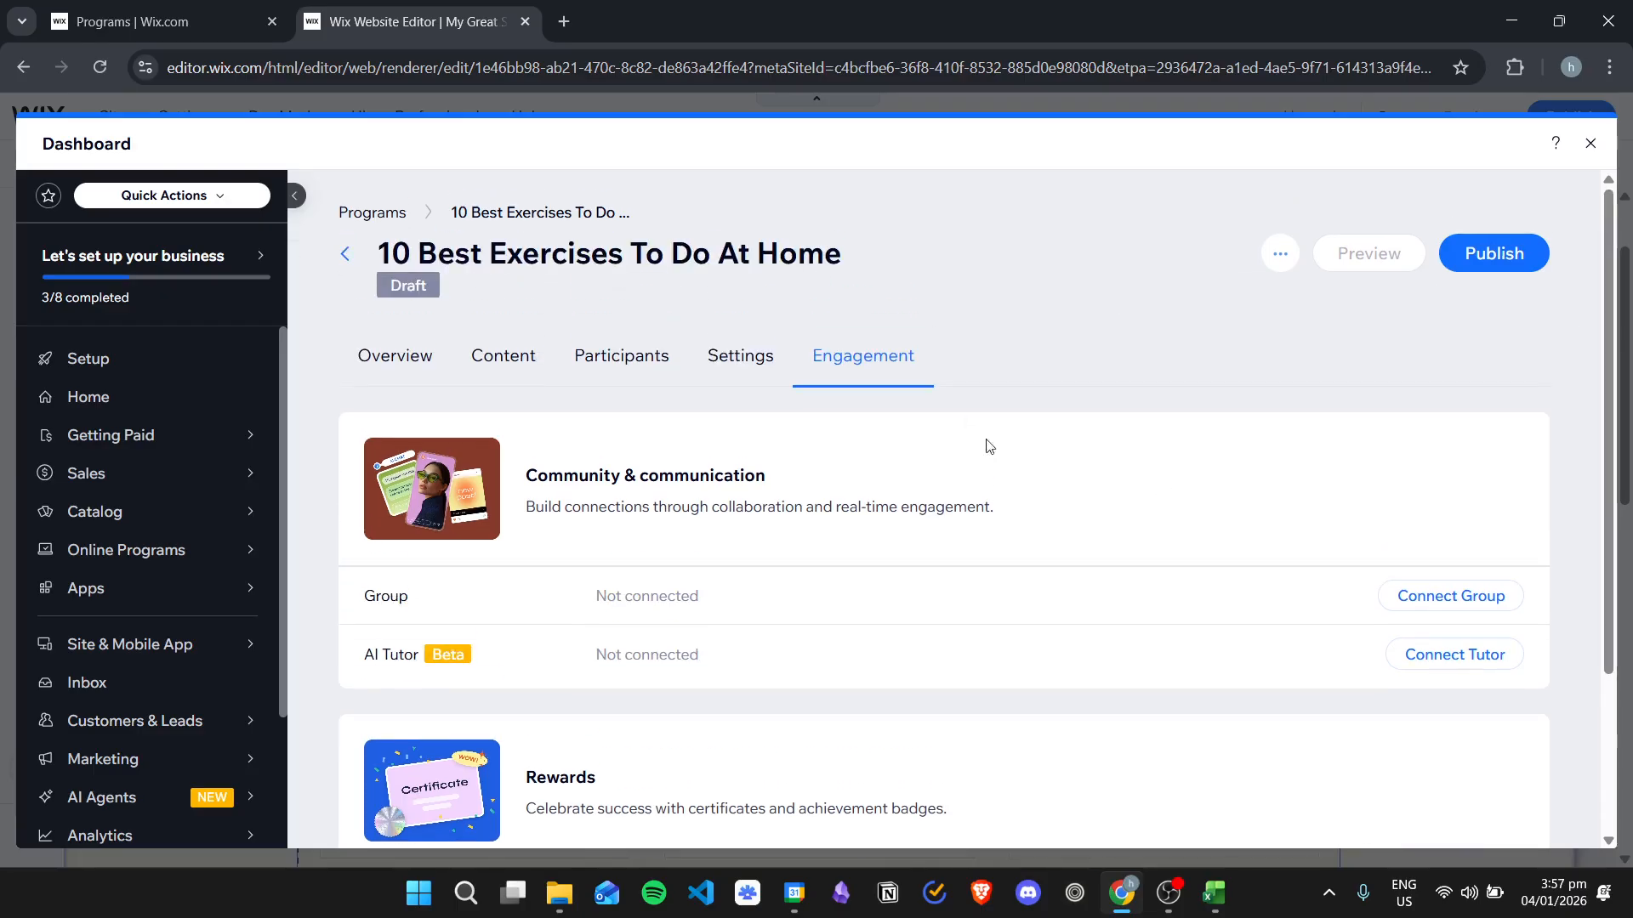
Revisit the program's content, return to its overview, and check the remaining setup tasks.
click(480, 360)
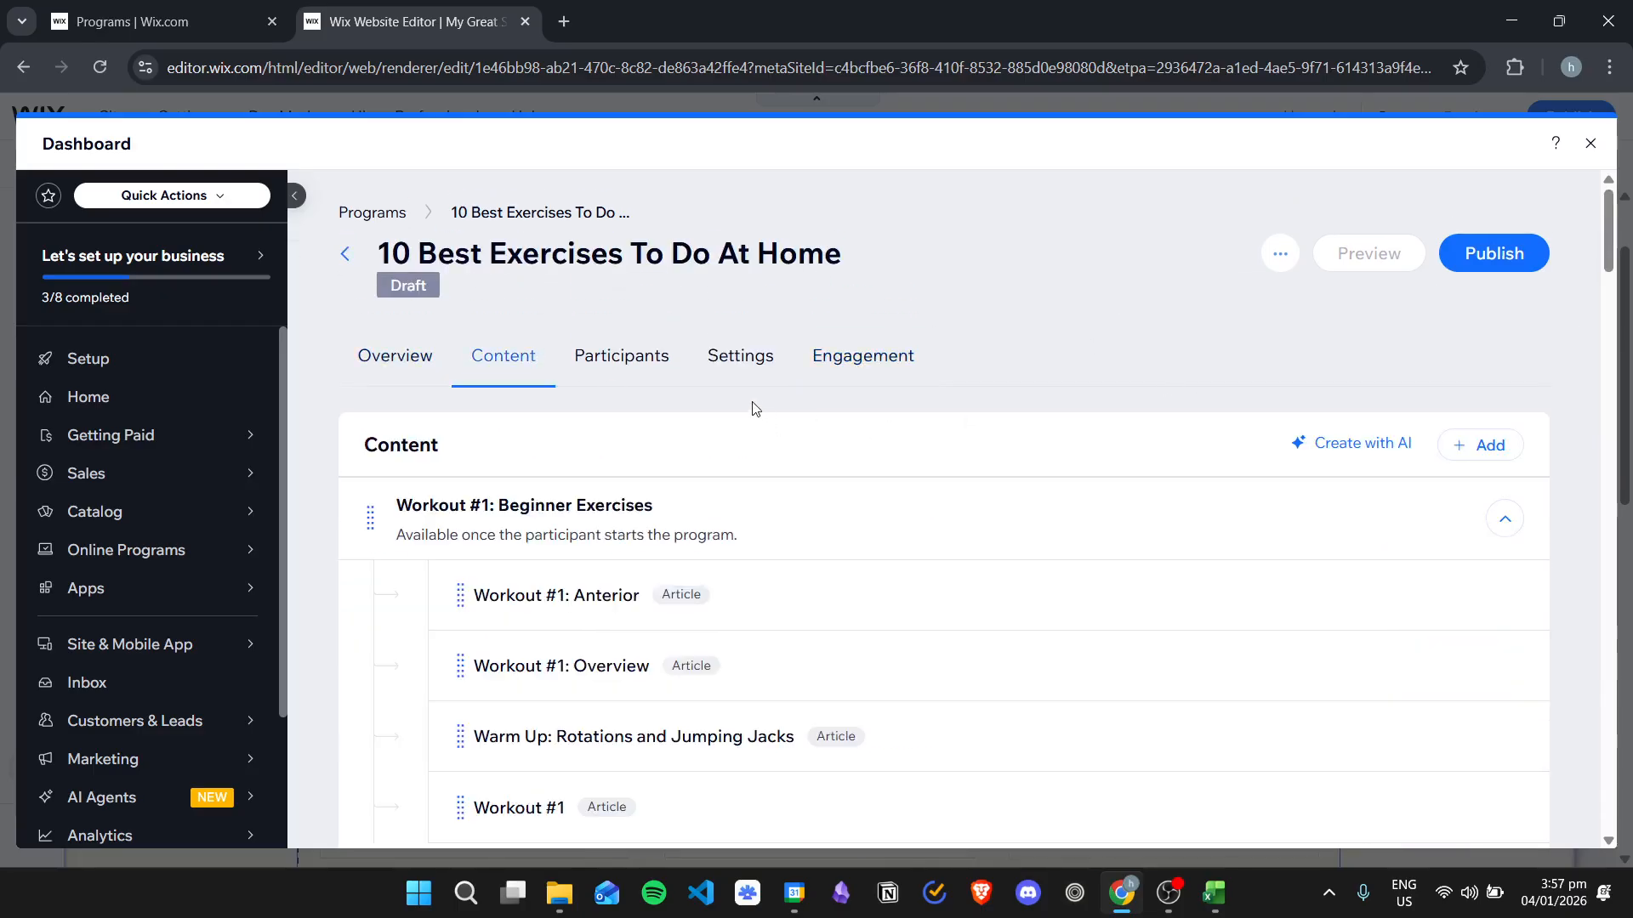
click(383, 375)
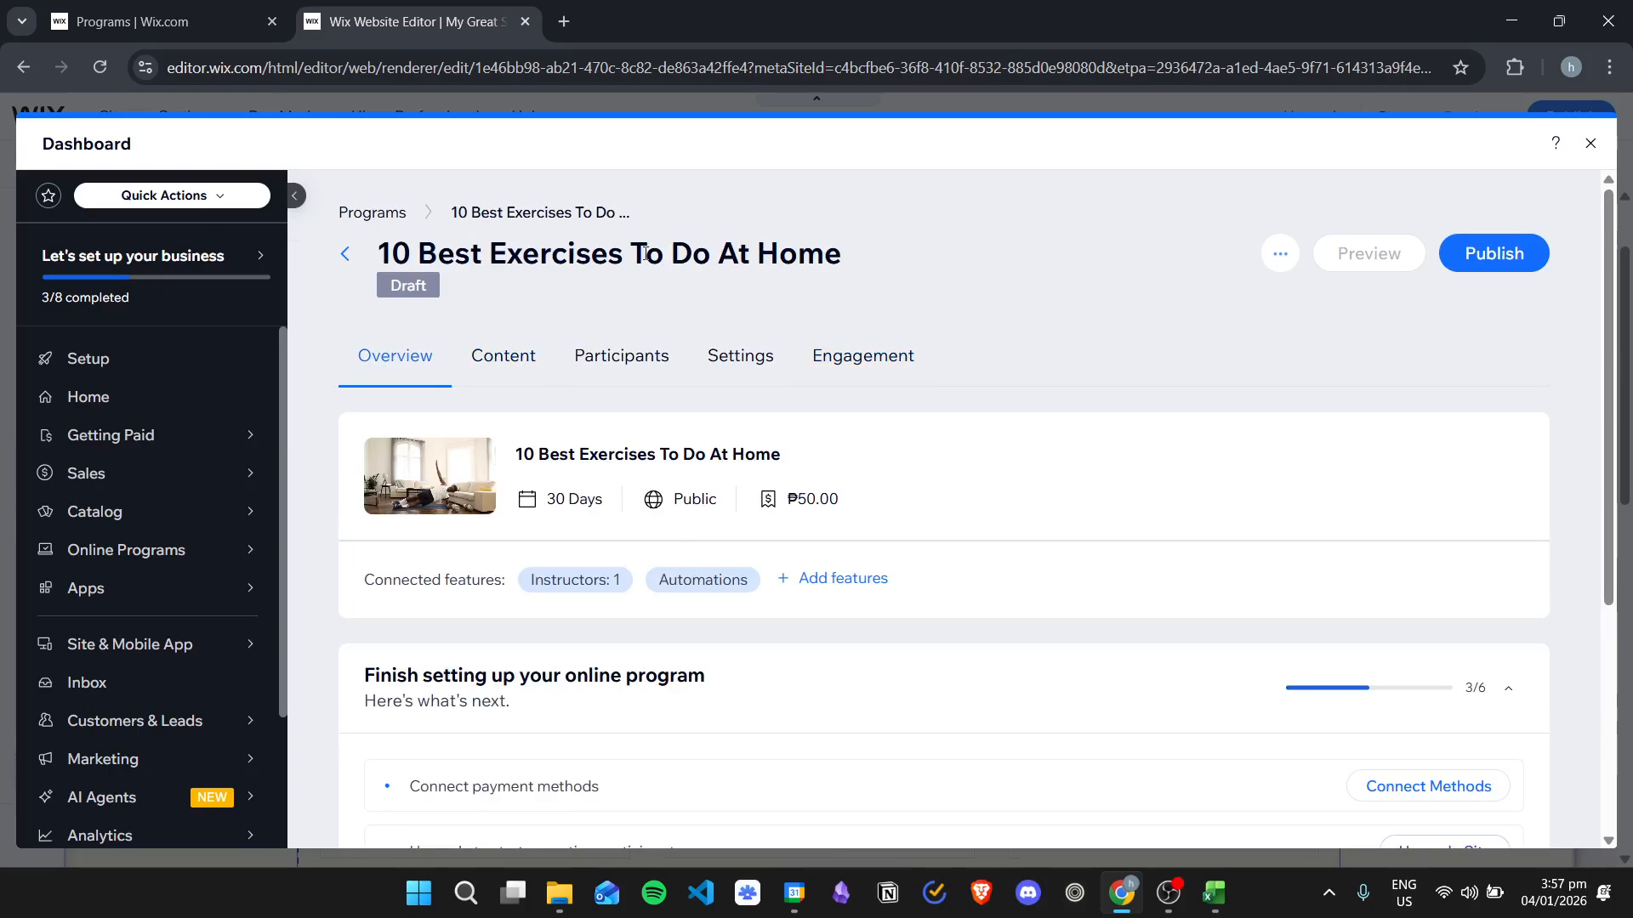
scroll(1020, 442, down, 3)
scroll(1006, 464, up, 3)
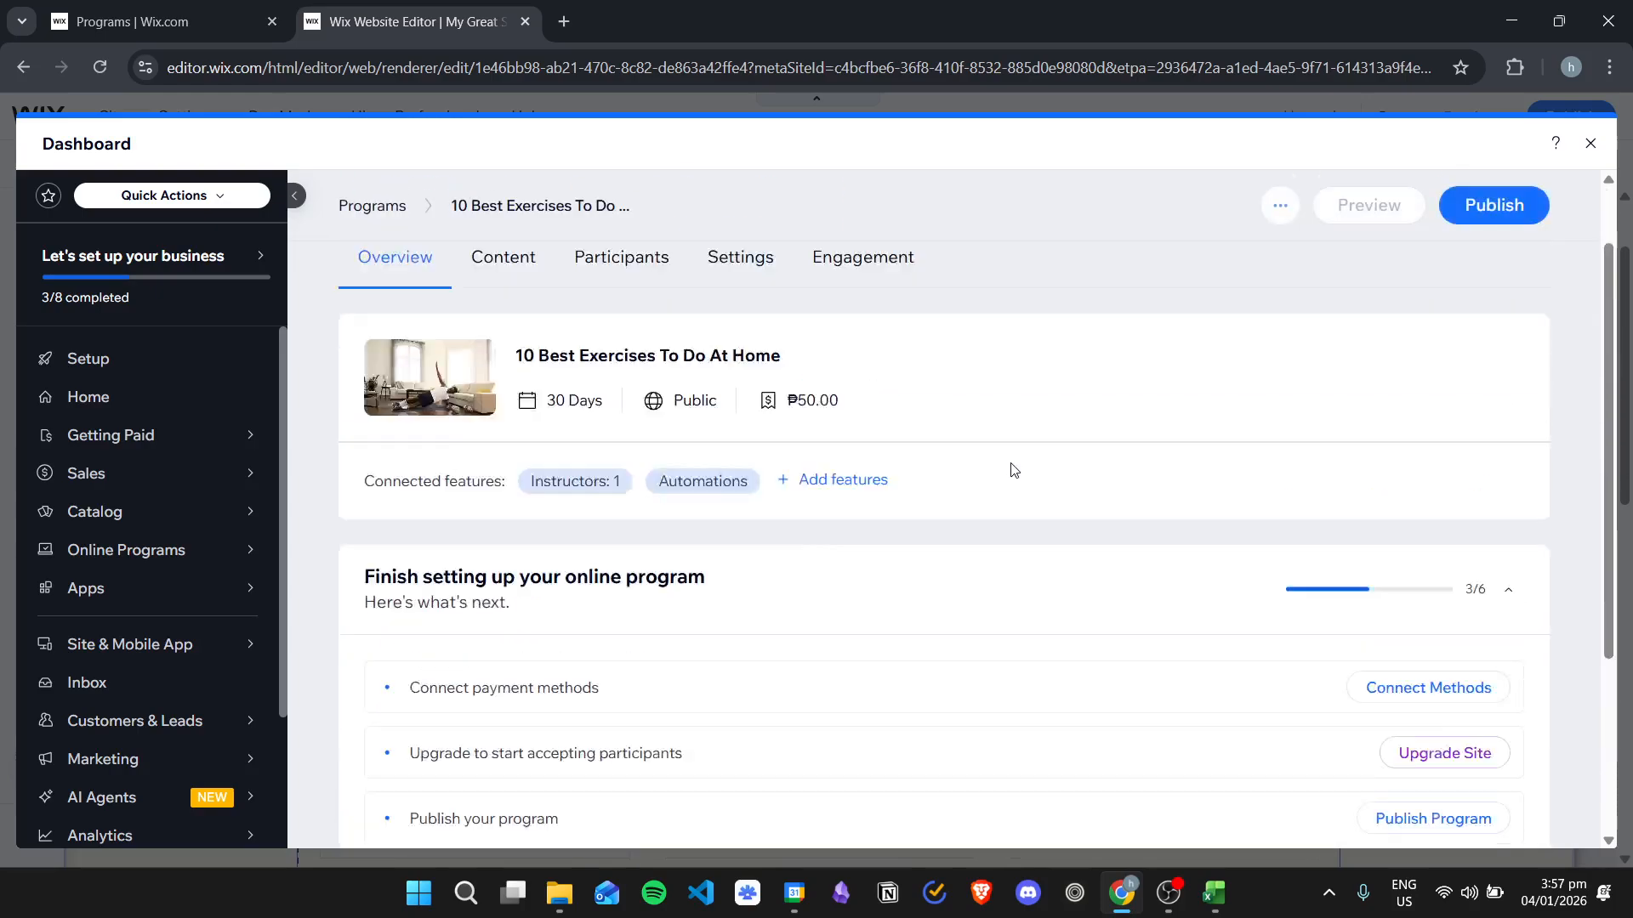
Publish the 10 Best Exercises To Do At Home program and confirm its publication.
click(1480, 273)
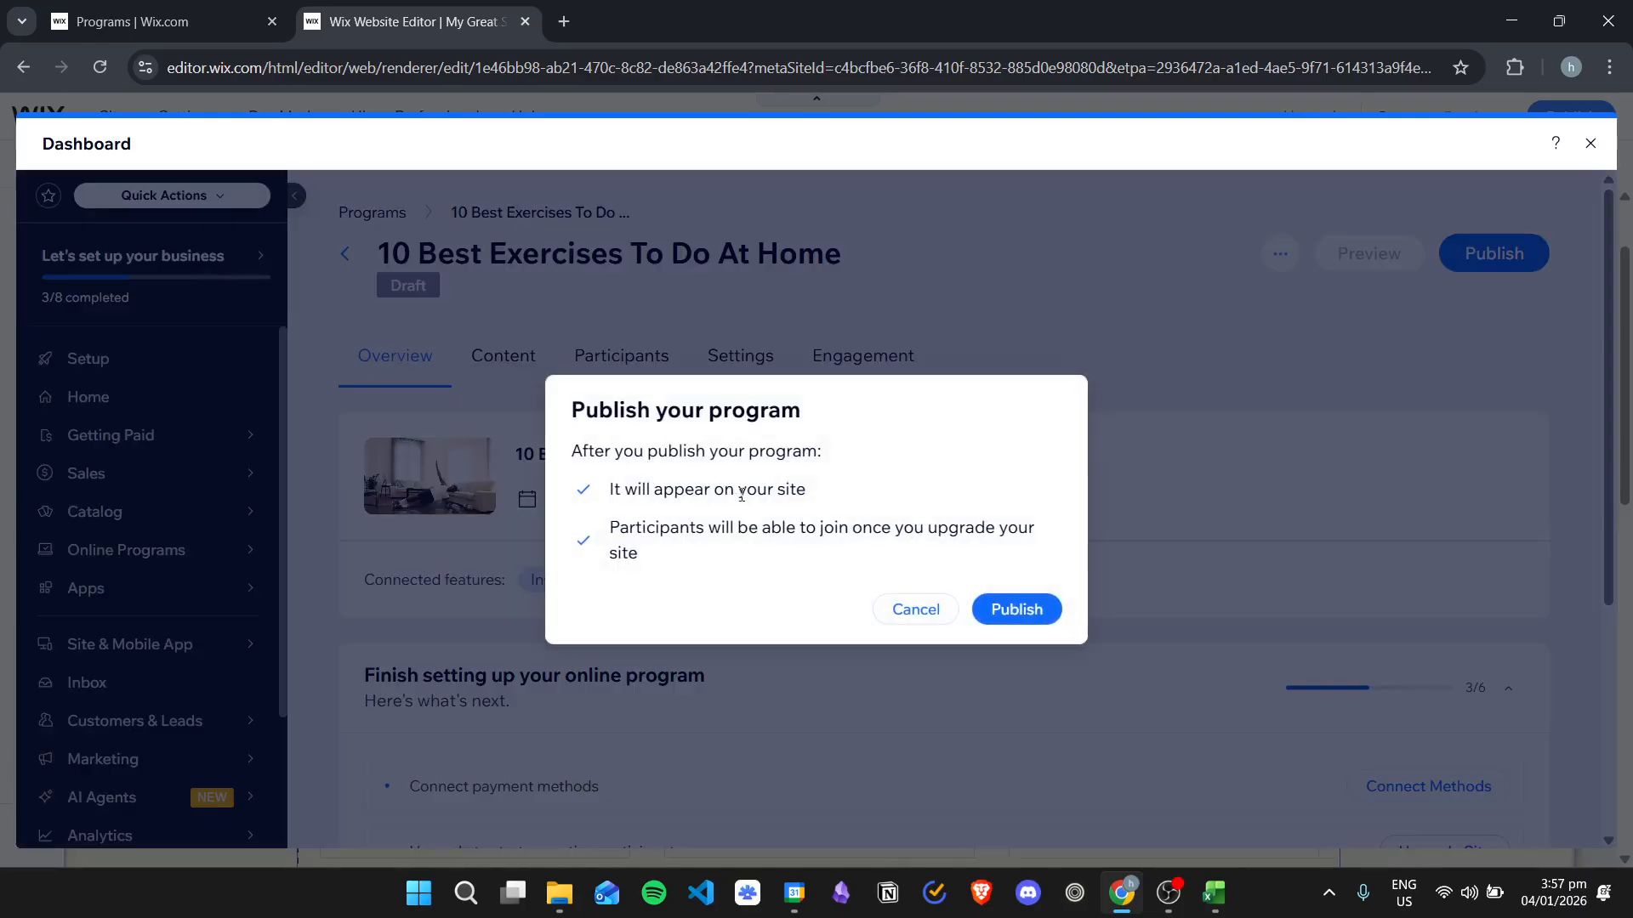
click(1025, 614)
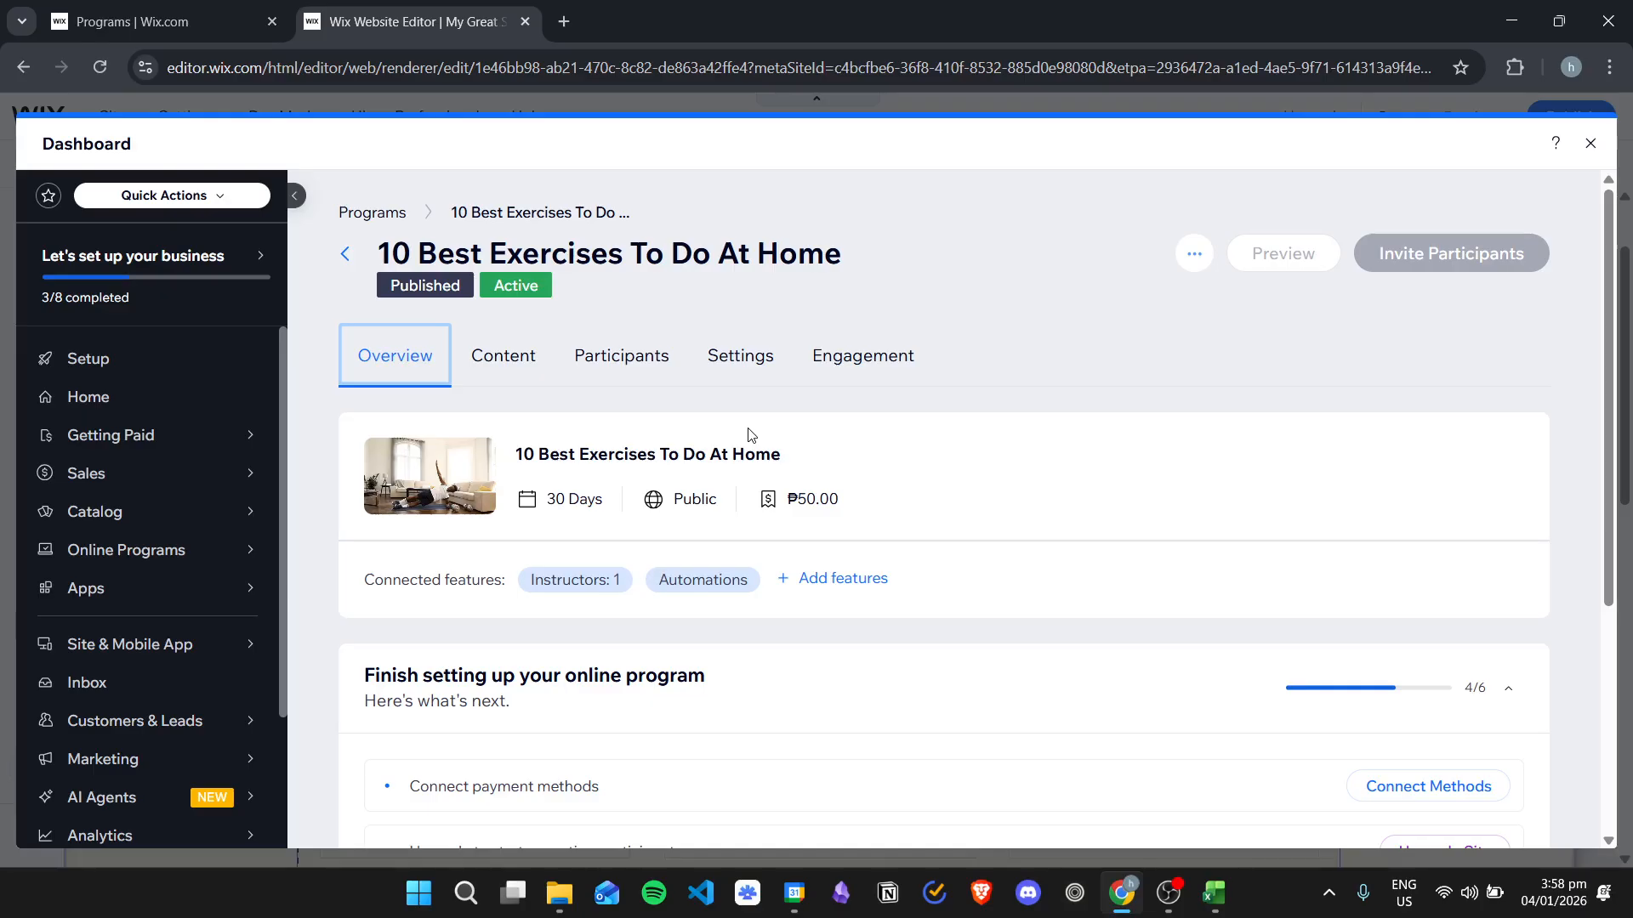
Rename the program as Workout Program for Beginners in its basic info settings and save the change.
click(764, 355)
click(1486, 446)
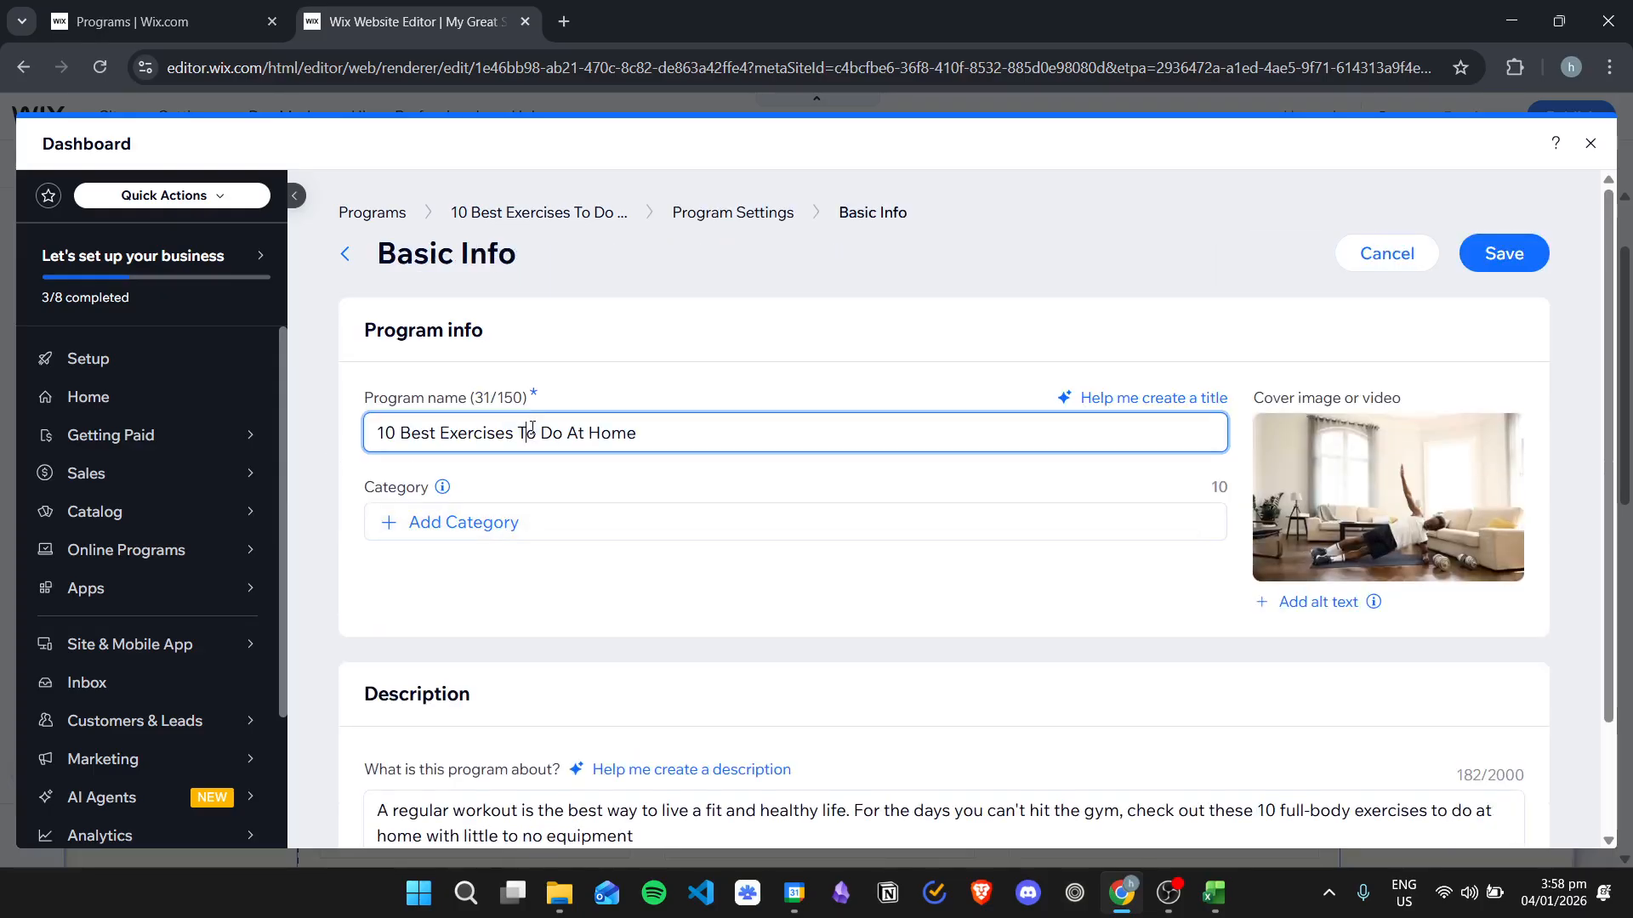
scroll(830, 411, down, 2)
click(692, 692)
scroll(917, 645, up, 2)
drag(638, 433, 379, 439)
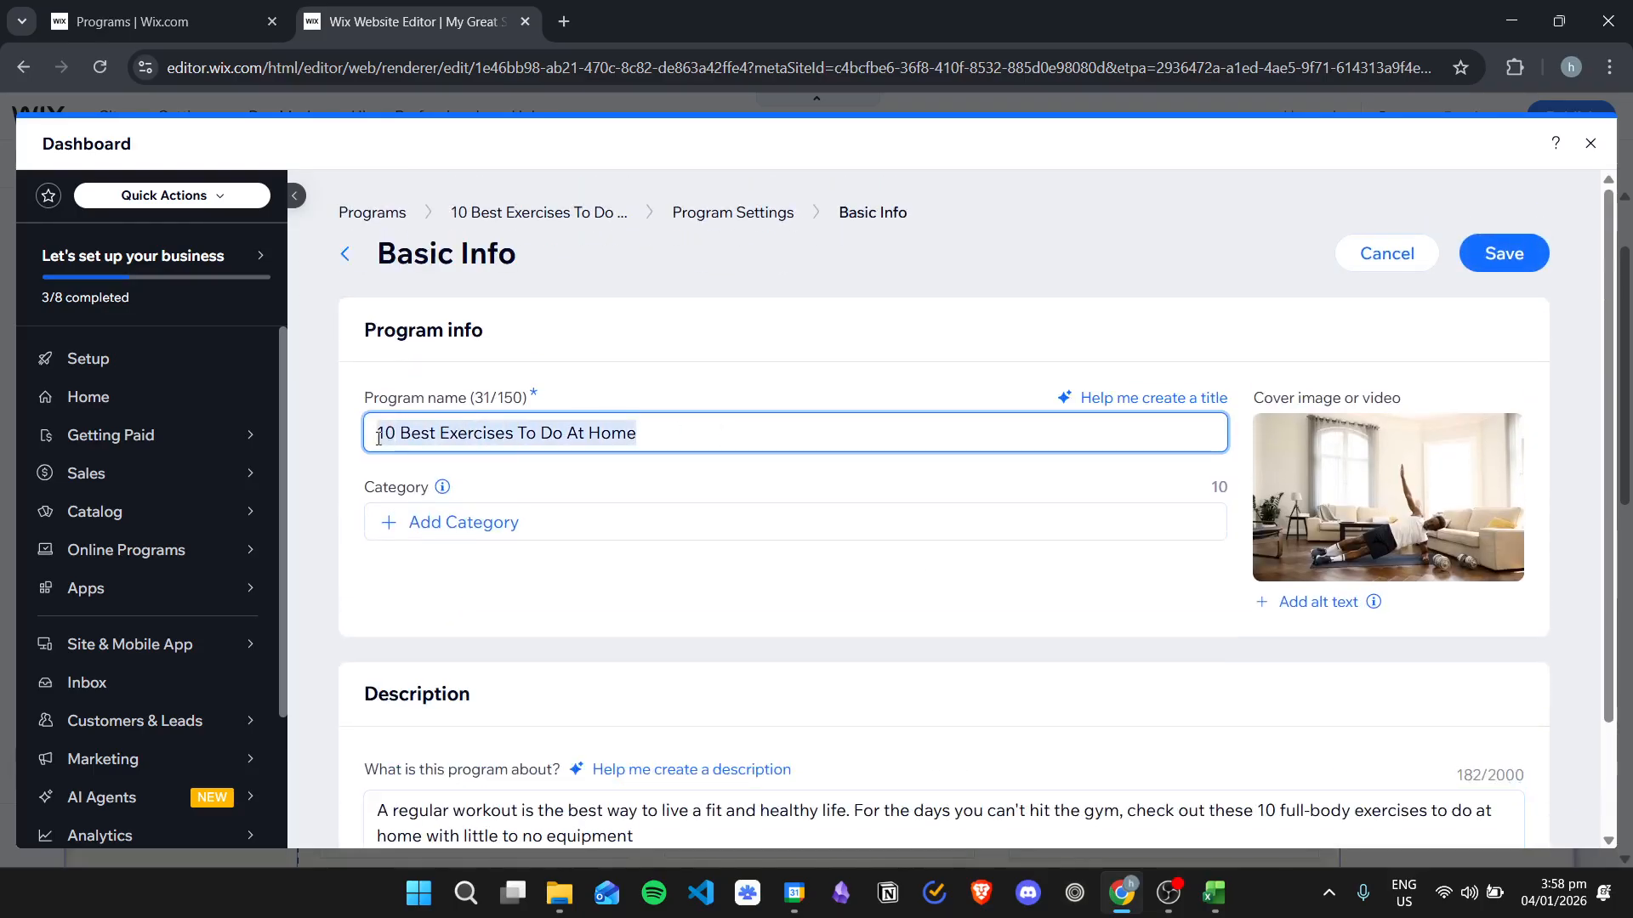
text(Workout)
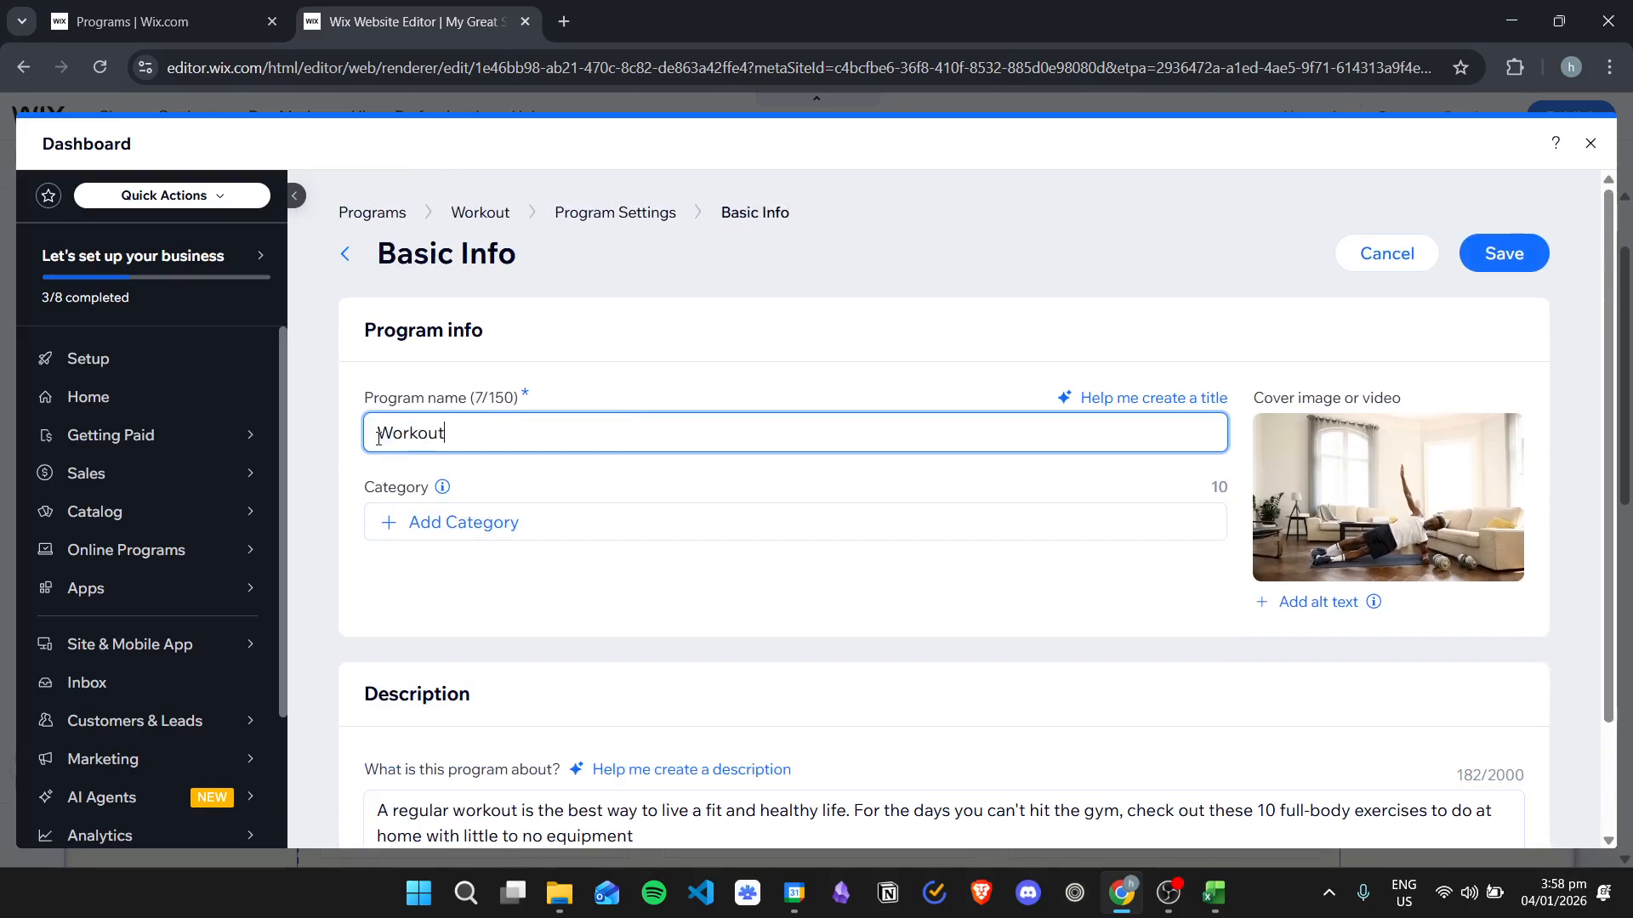
text( Program for Be)
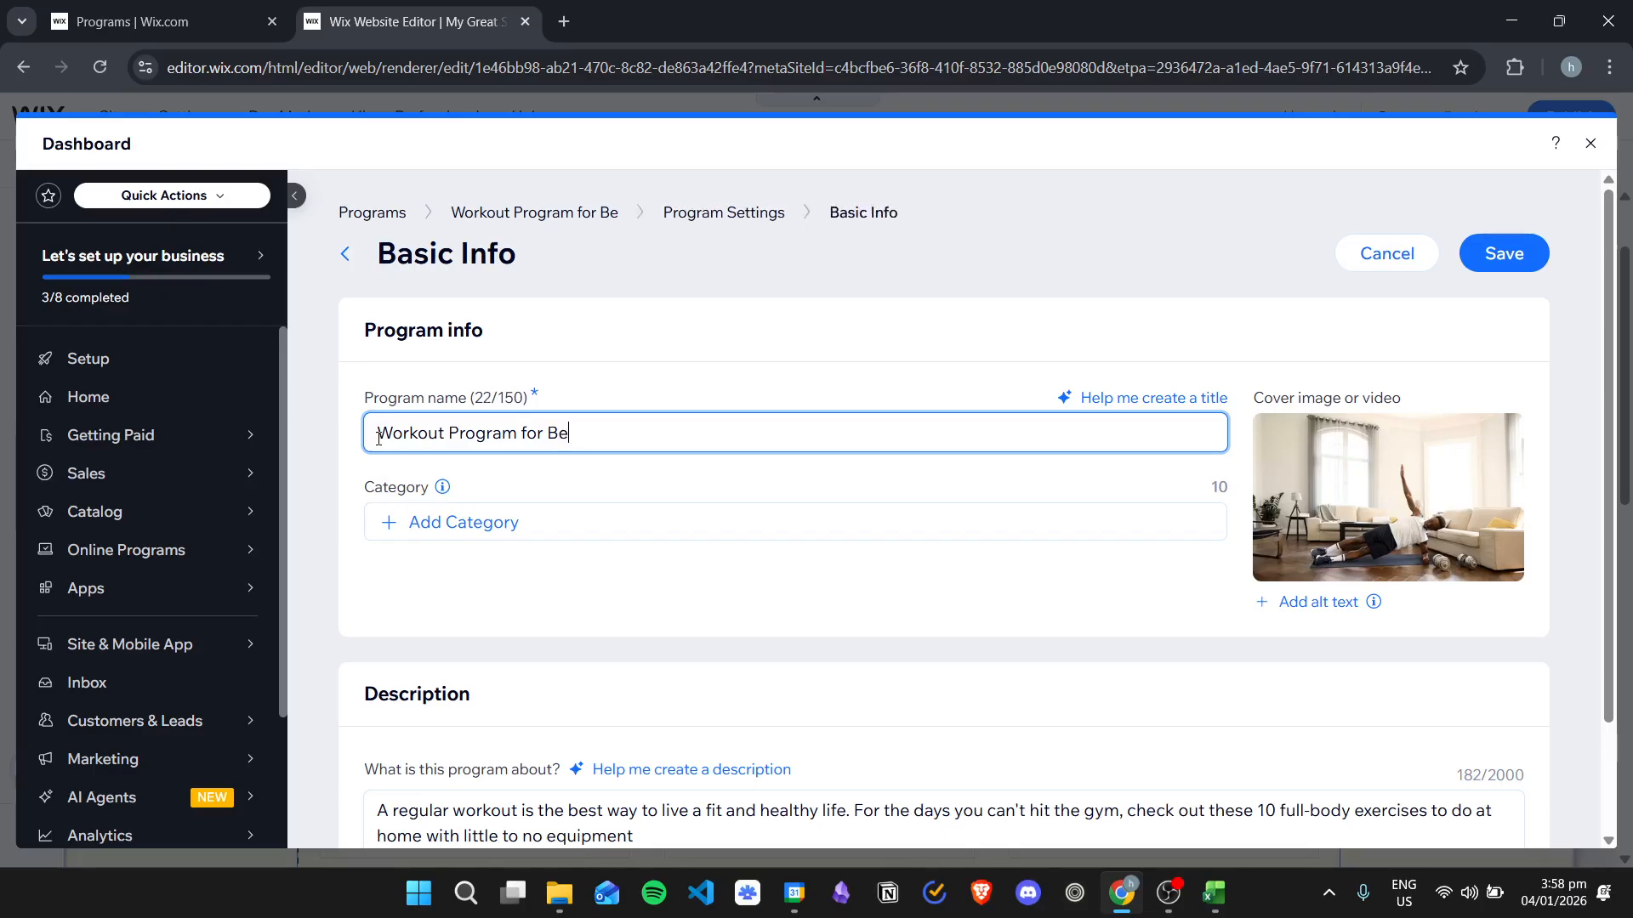
text(ginners)
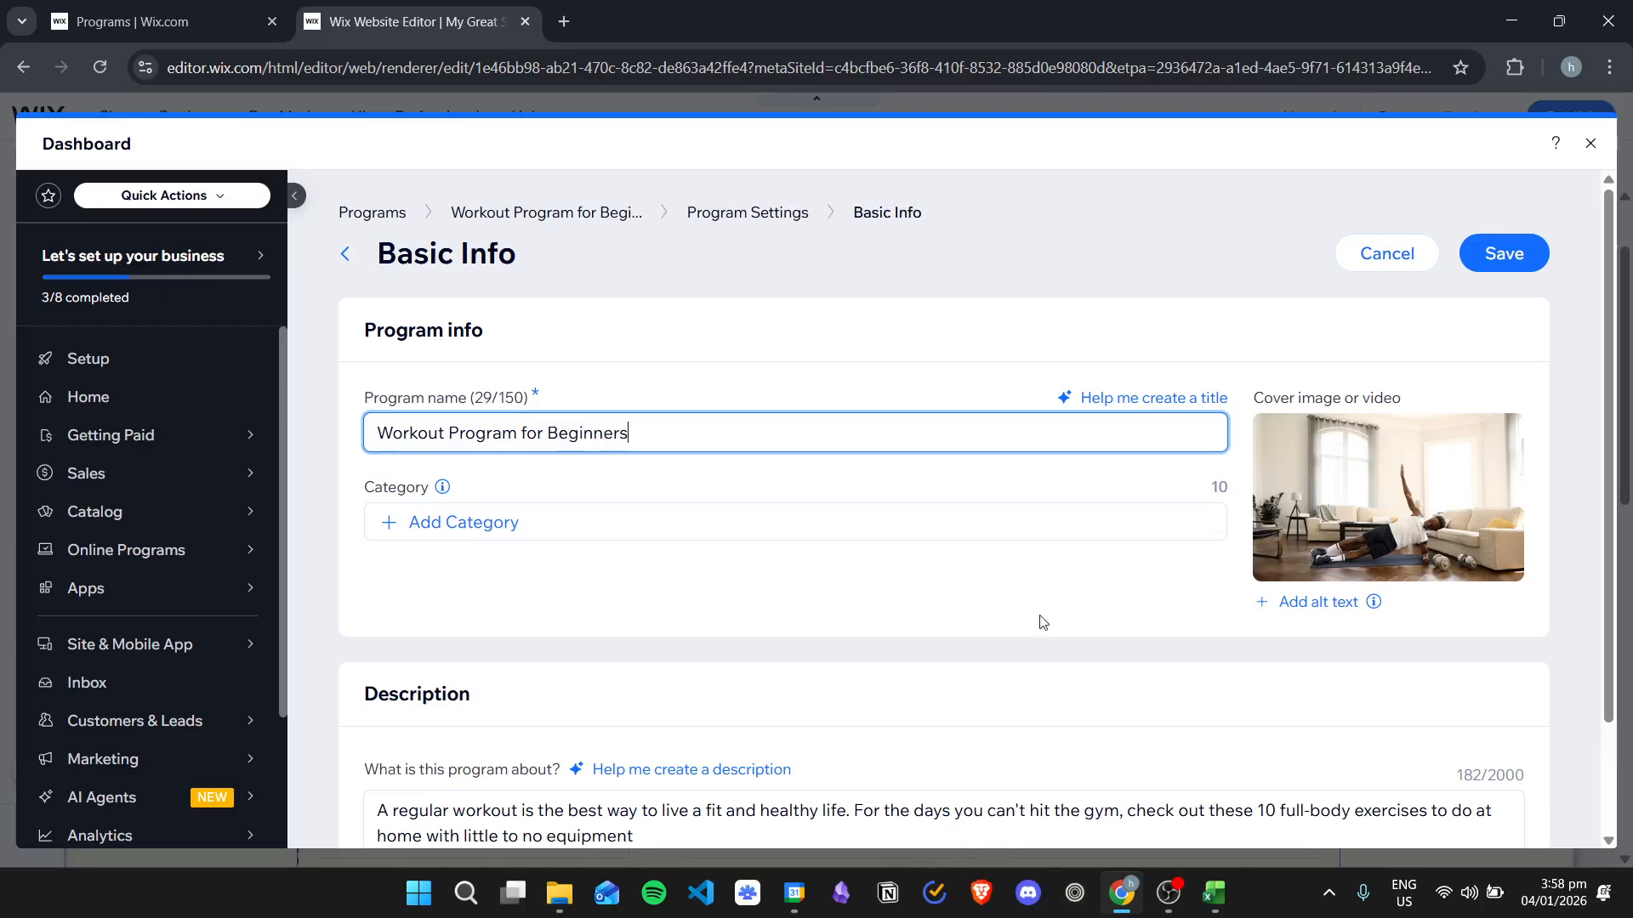
click(1507, 252)
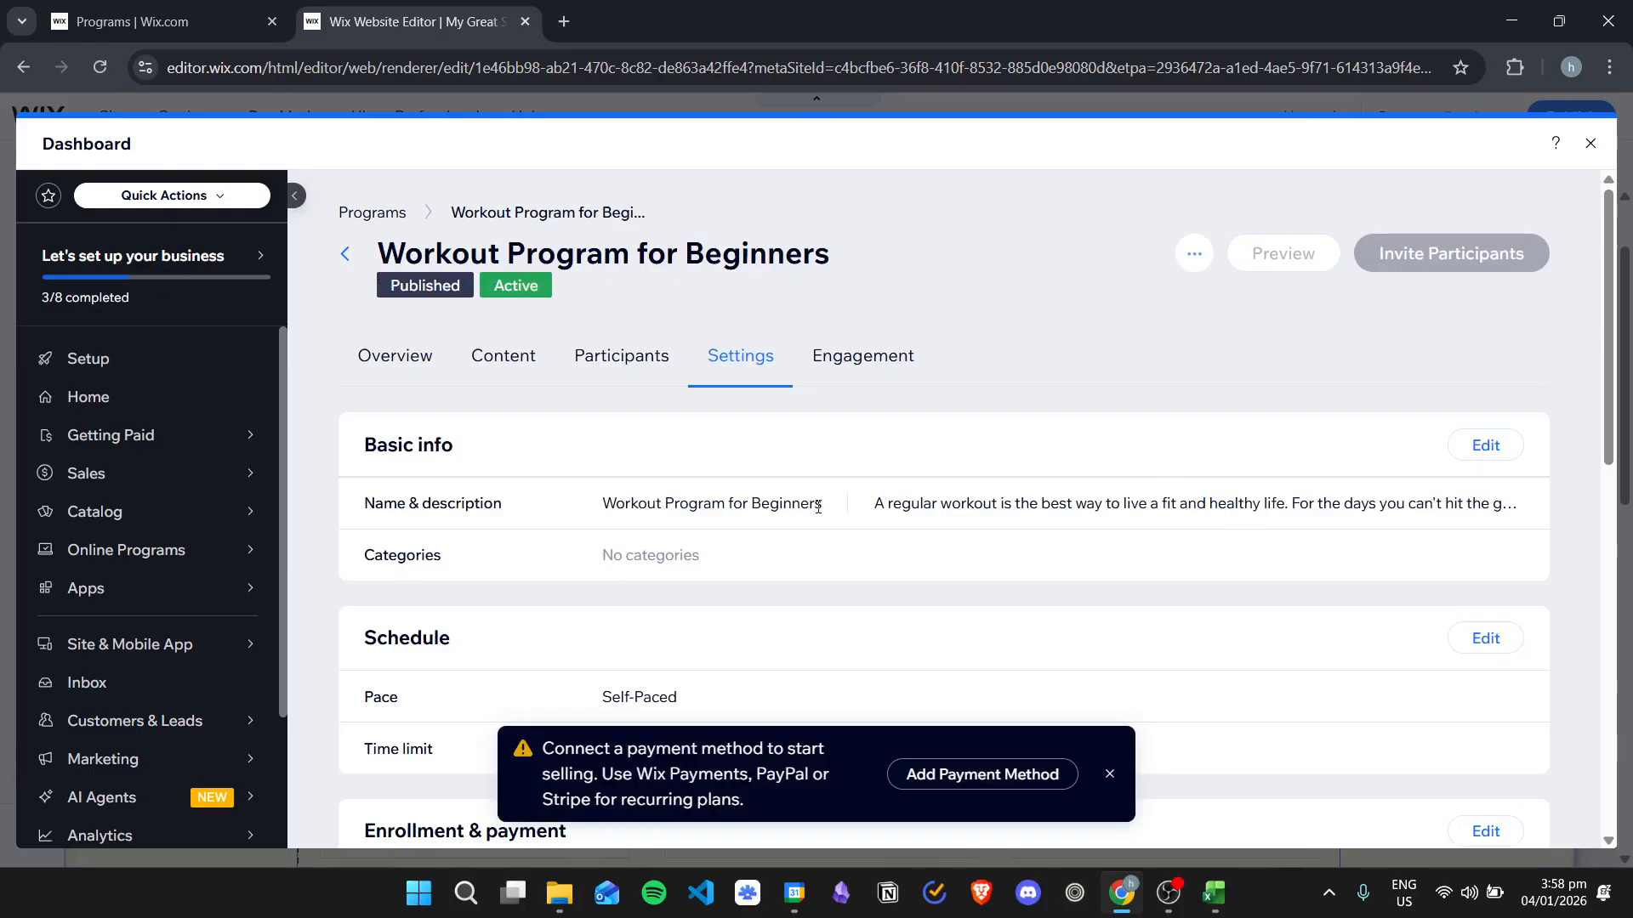
Look over the program's settings, close the dashboard, and check the program's card on the site's program list page.
scroll(769, 492, down, 10)
scroll(757, 507, up, 10)
click(1591, 144)
scroll(1165, 467, down, 5)
scroll(1166, 474, up, 5)
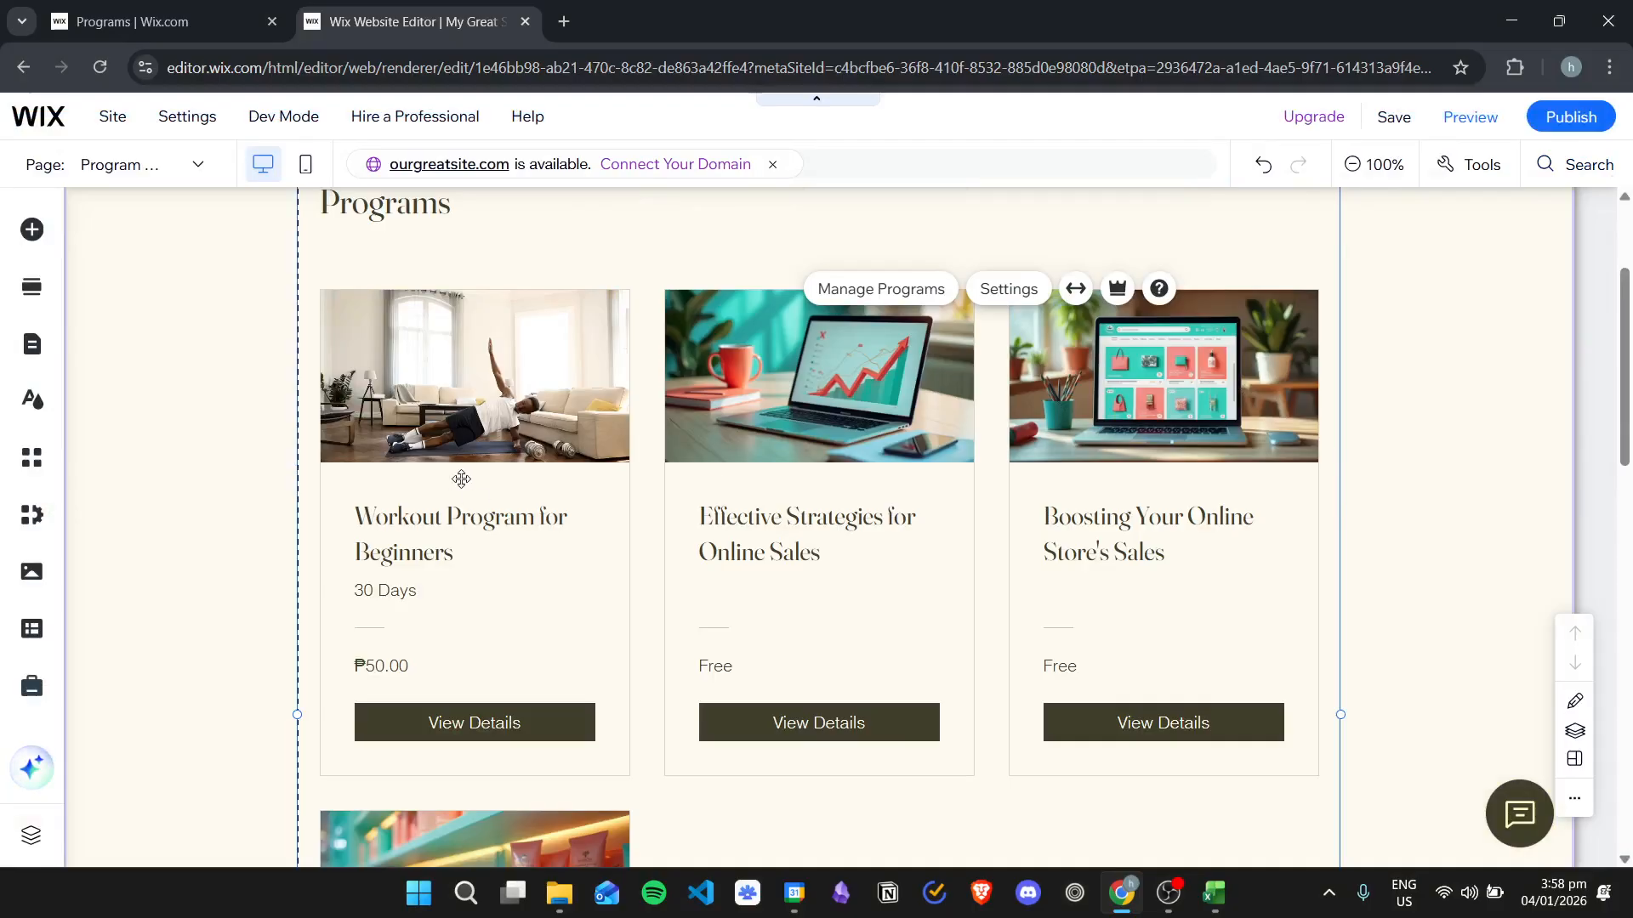
click(454, 478)
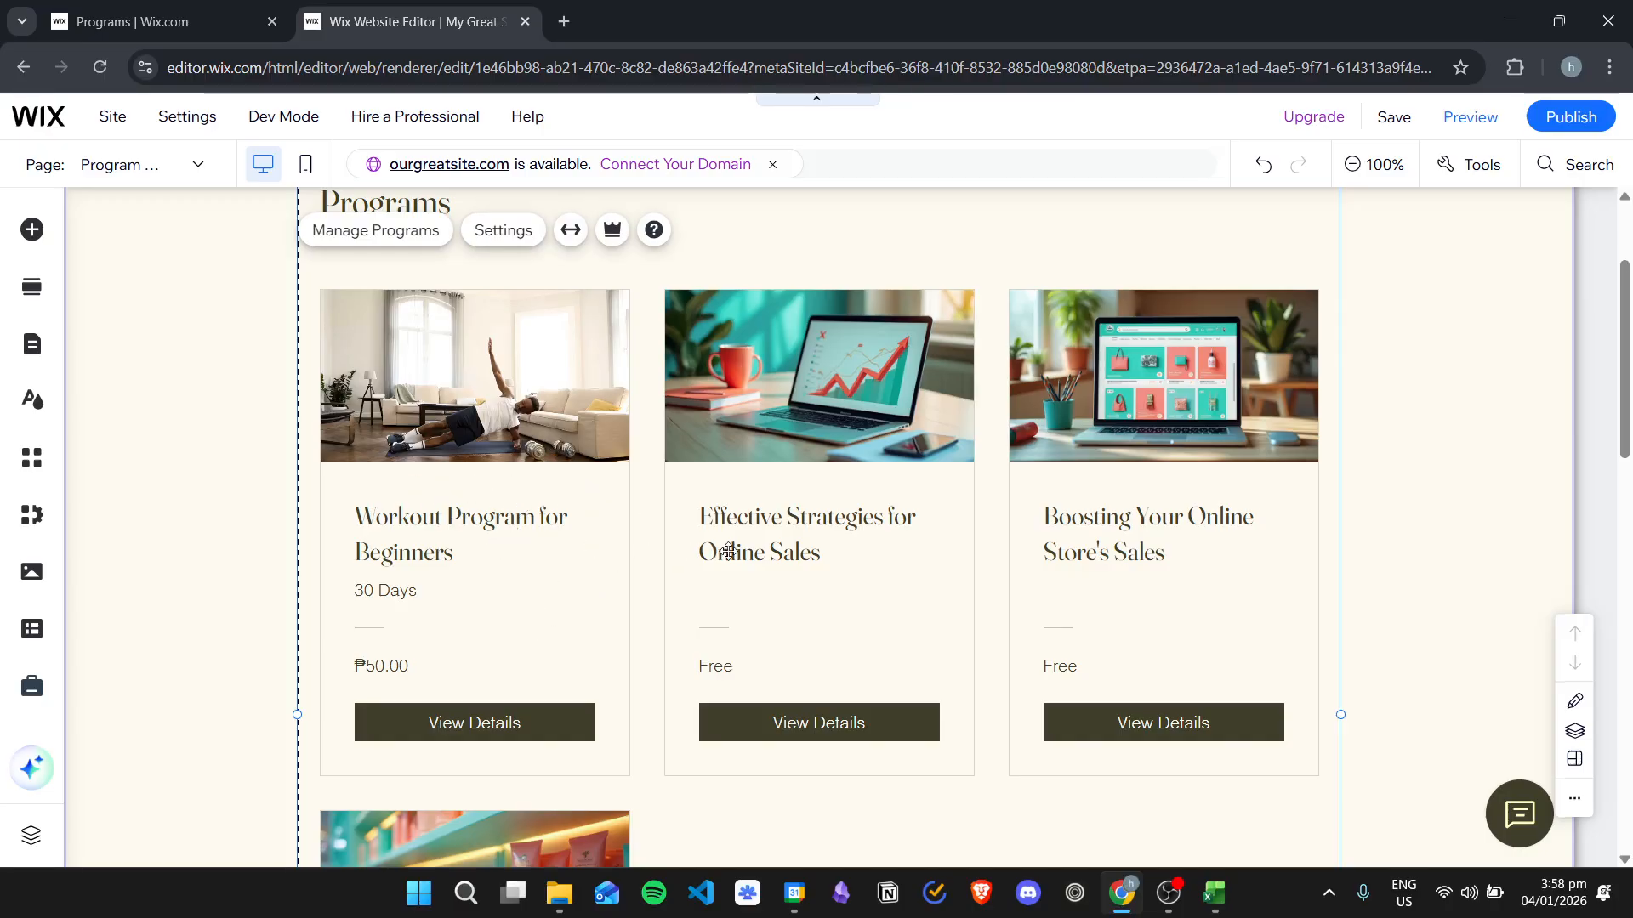
scroll(765, 510, up, 3)
Preview the site and open the Workout Program for Beginners page from the program list.
click(1470, 117)
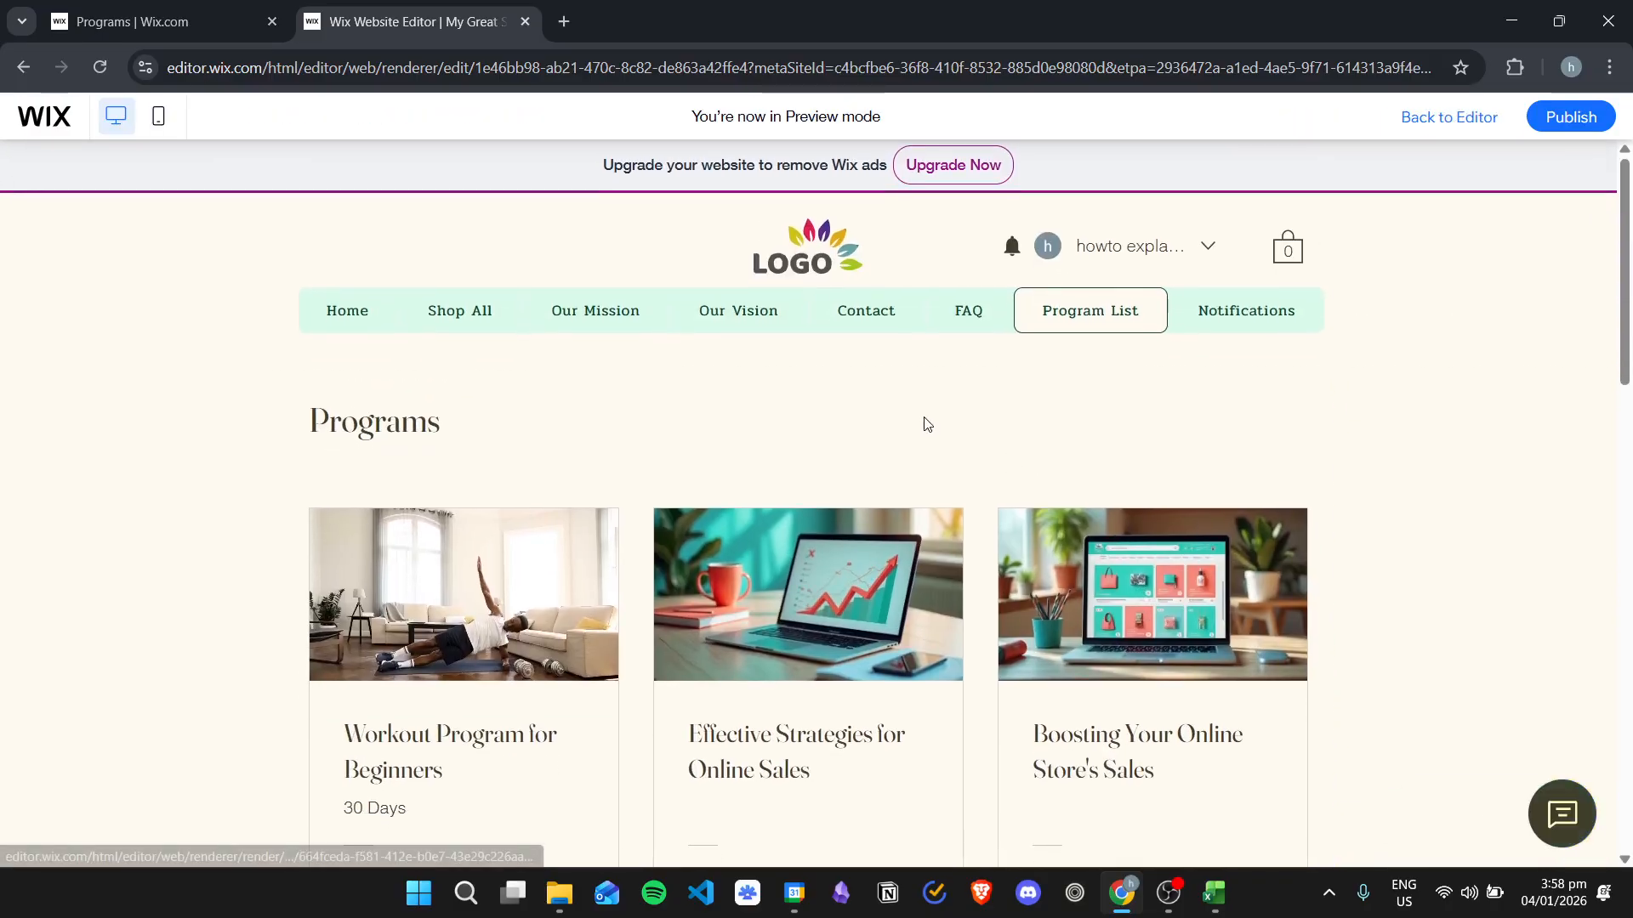
scroll(744, 438, down, 1)
scroll(744, 438, down, 1)
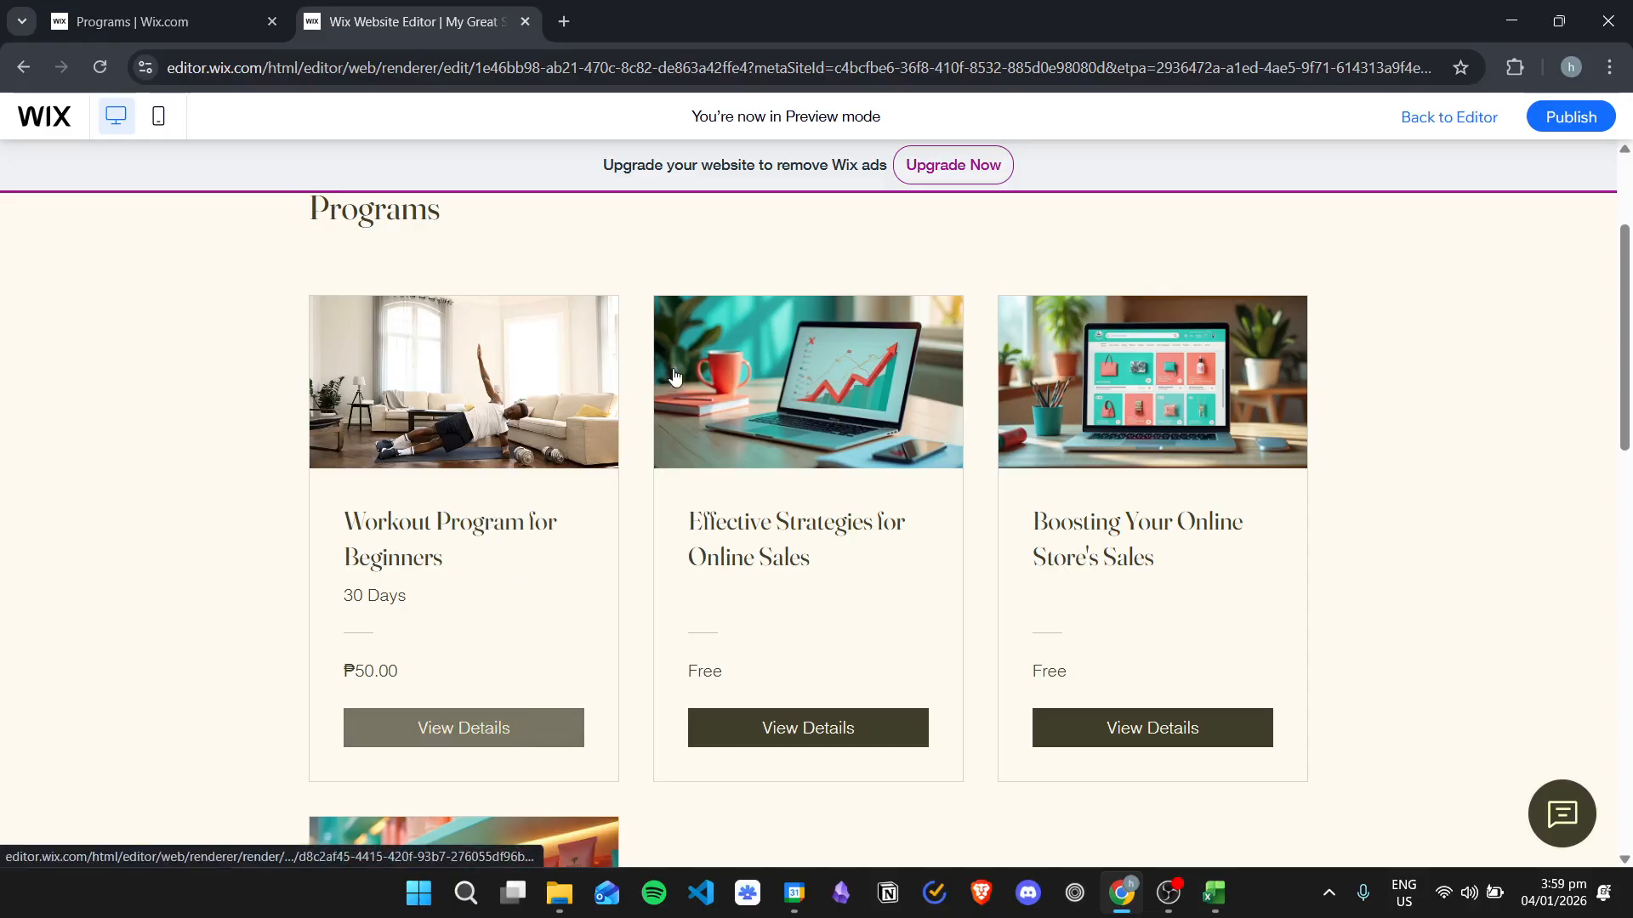
click(517, 513)
Examine the program page's header, description, instructors, price, sharing and join sections, and return from the preview to the editor.
scroll(1160, 525, down, 7)
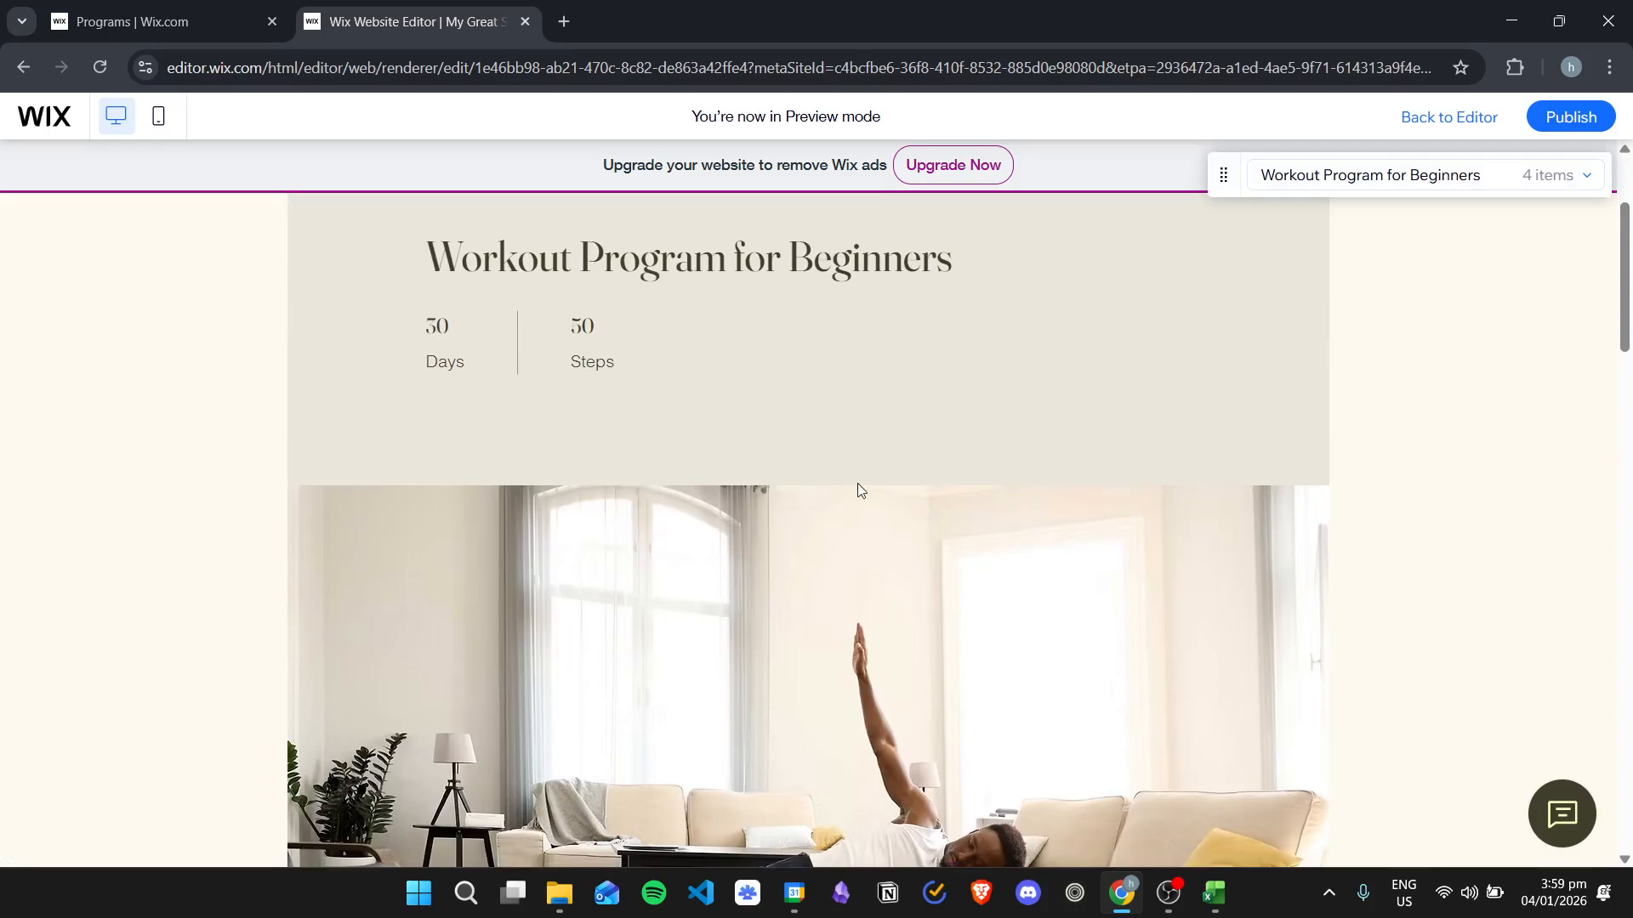
scroll(890, 485, down, 4)
scroll(938, 443, down, 5)
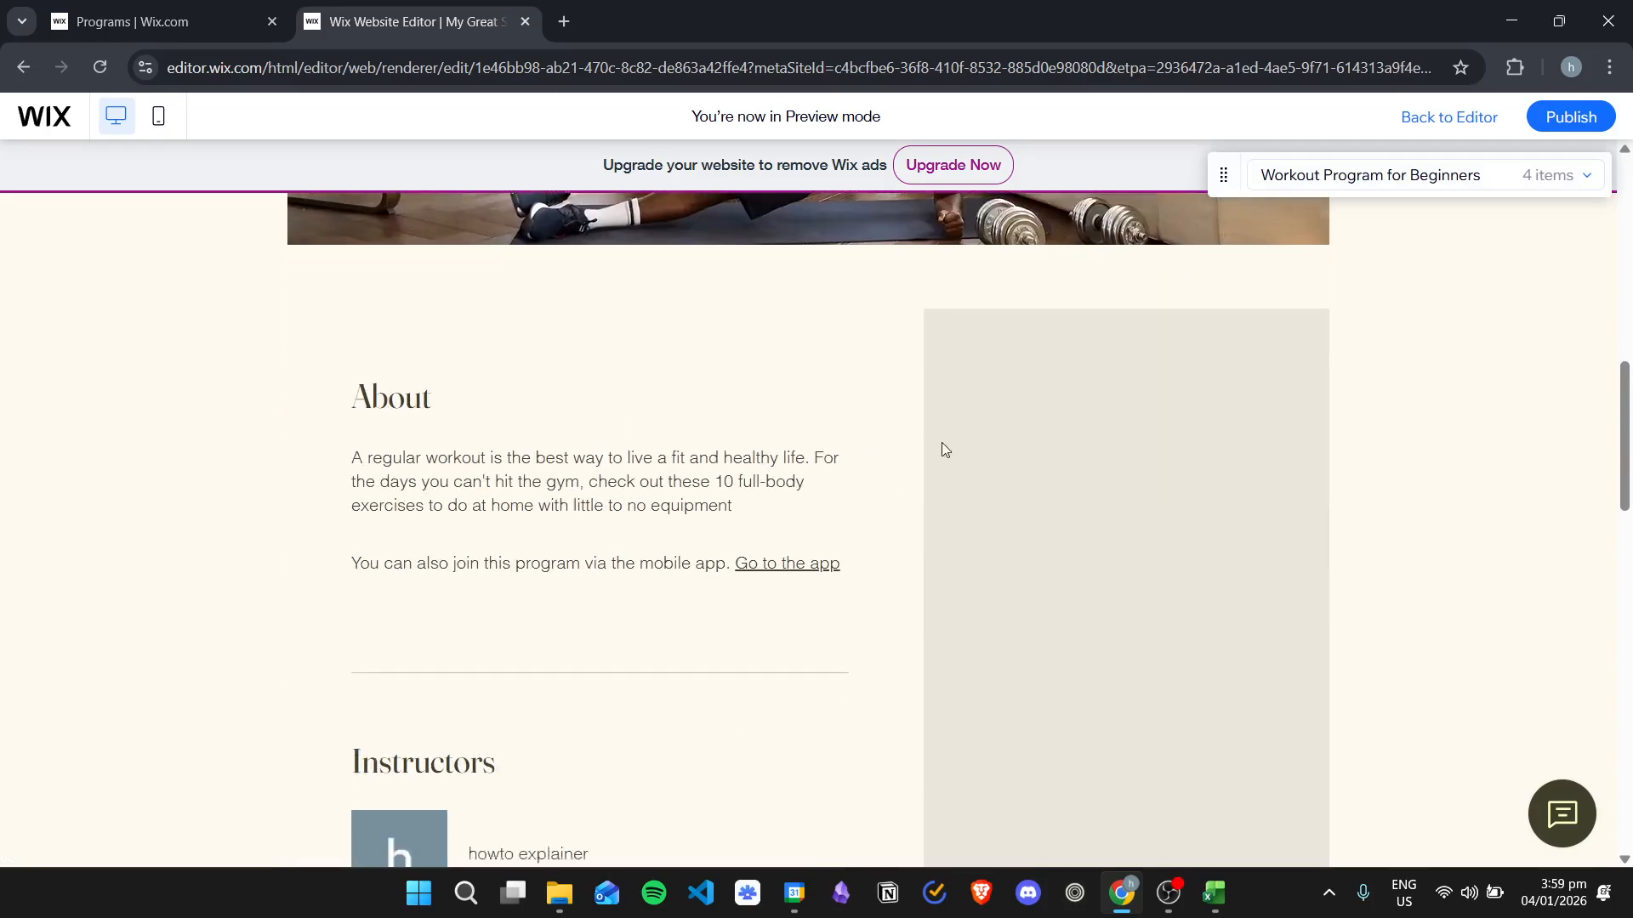
scroll(932, 409, down, 8)
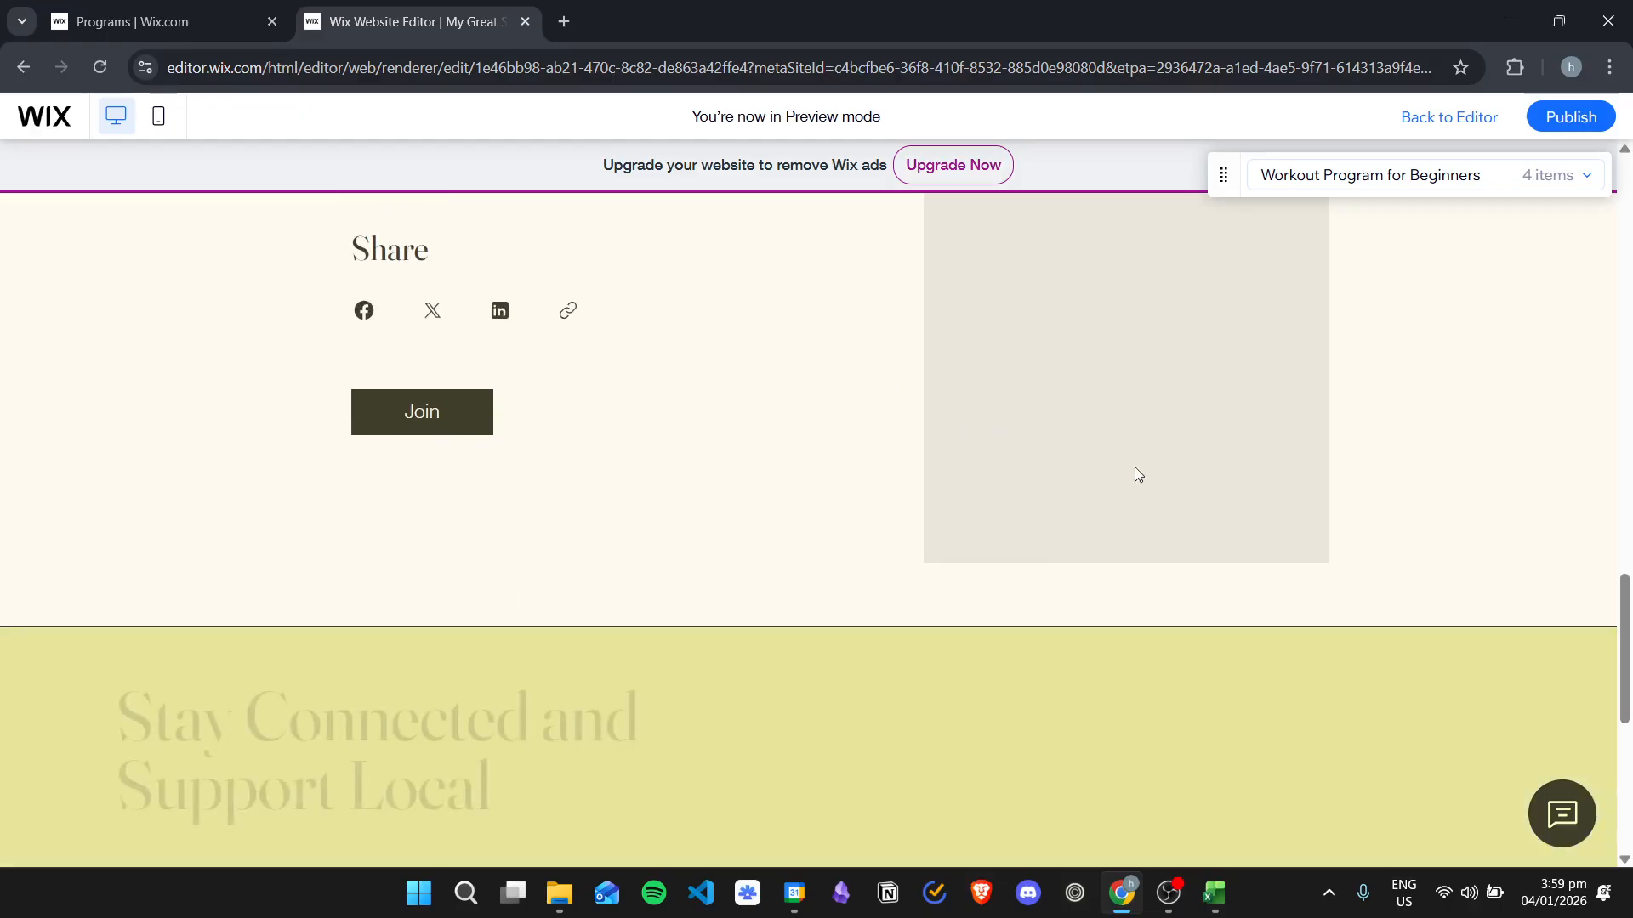
scroll(1076, 537, up, 4)
click(466, 733)
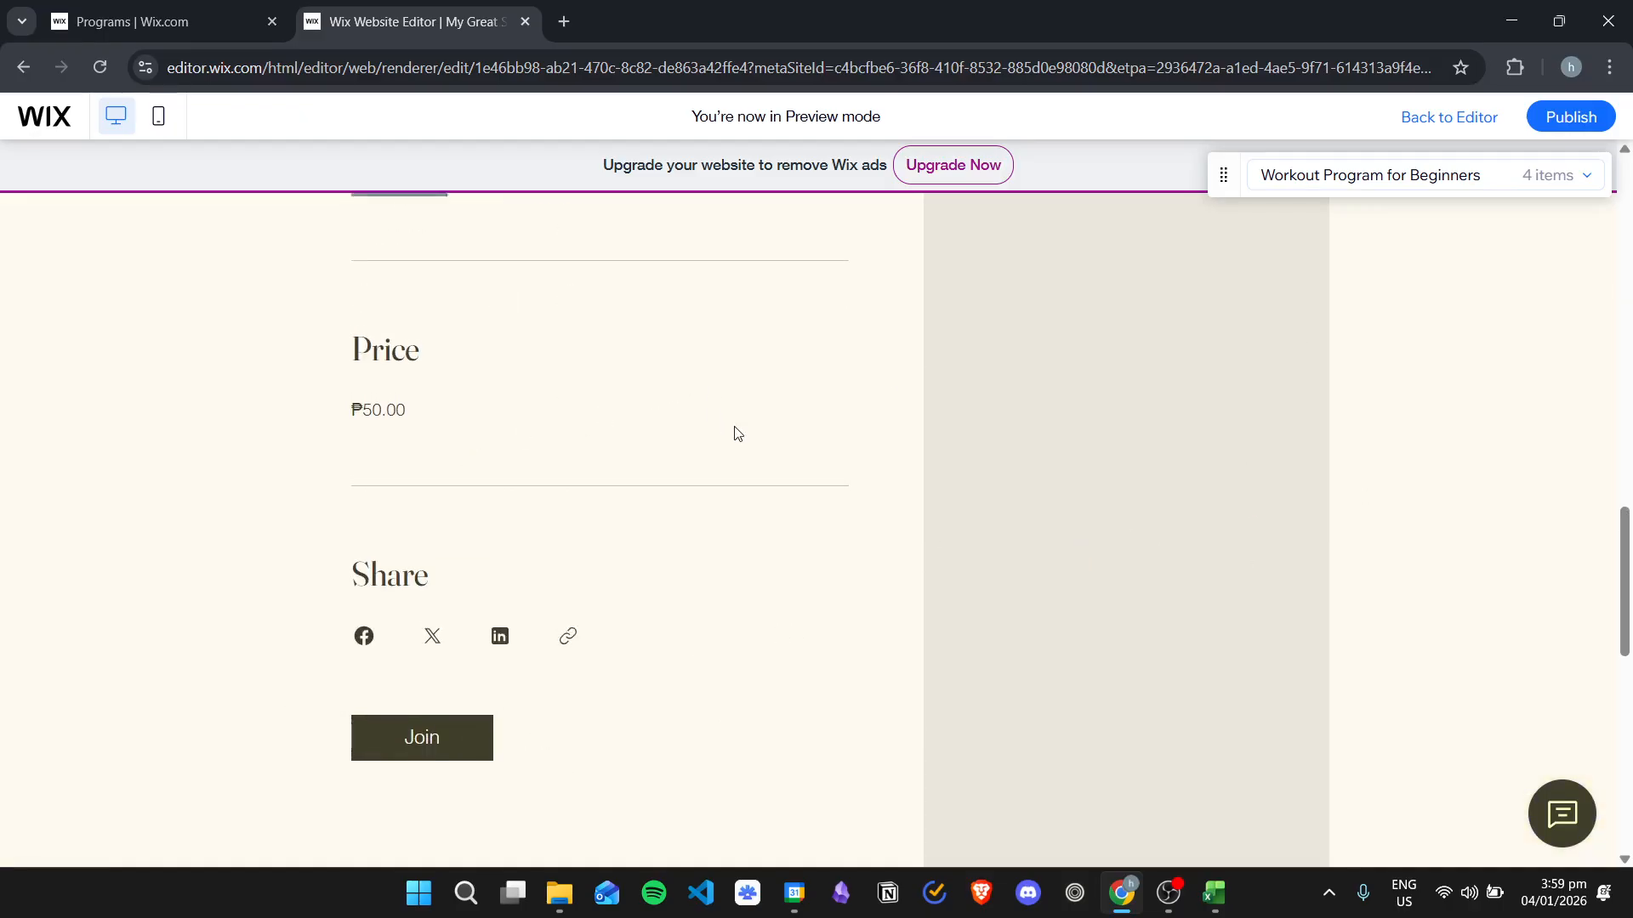
scroll(794, 456, up, 7)
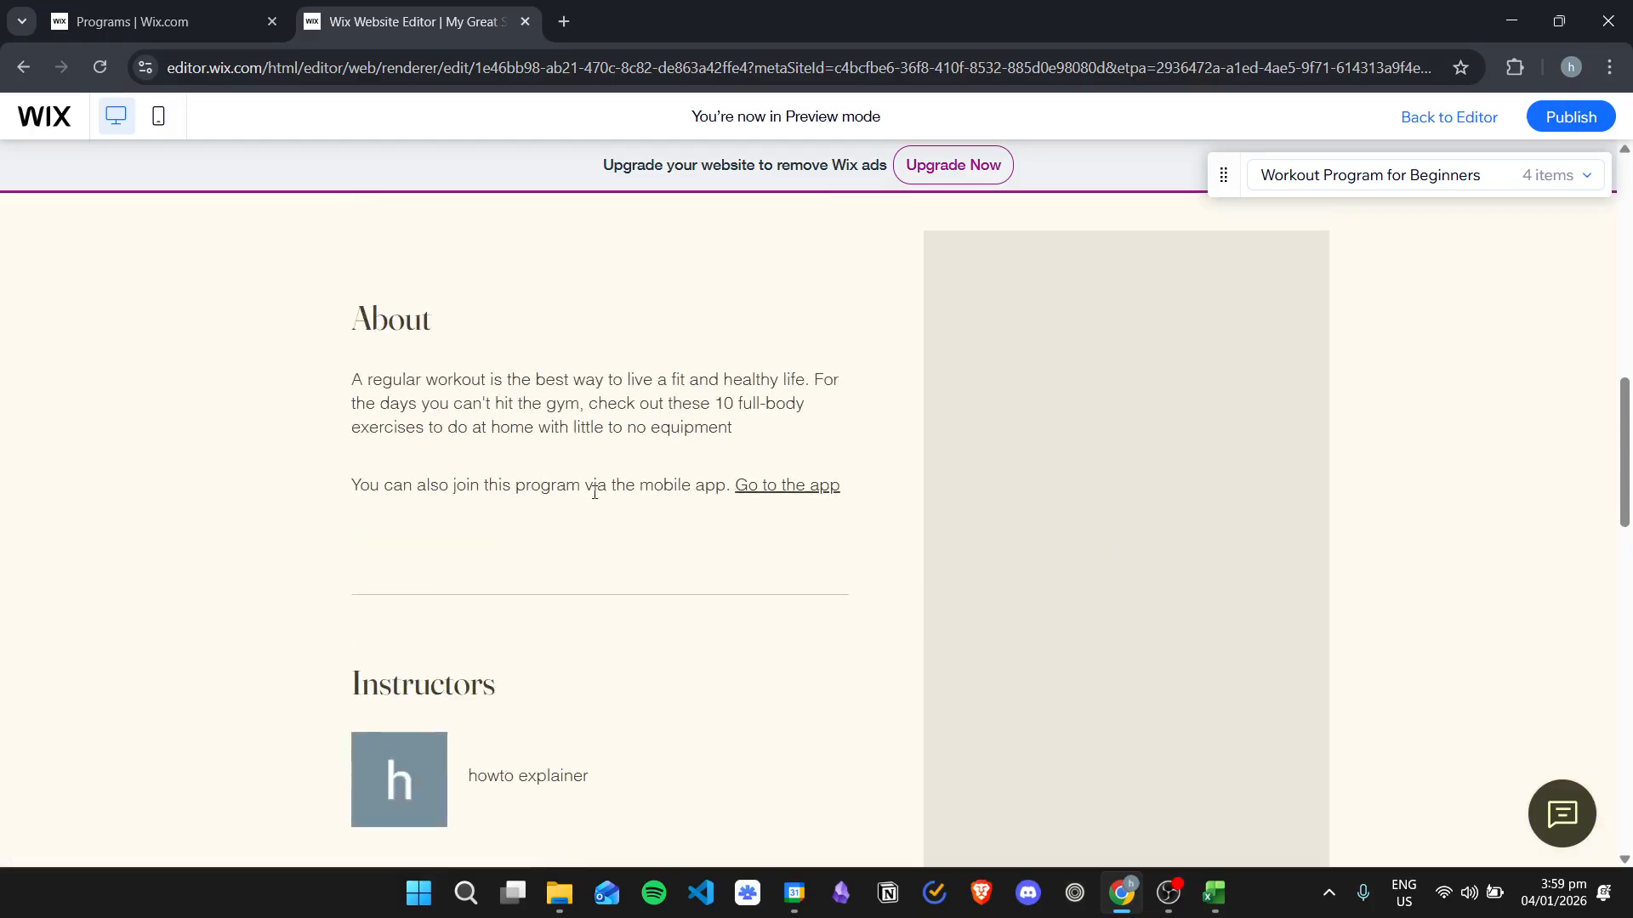
scroll(595, 483, up, 10)
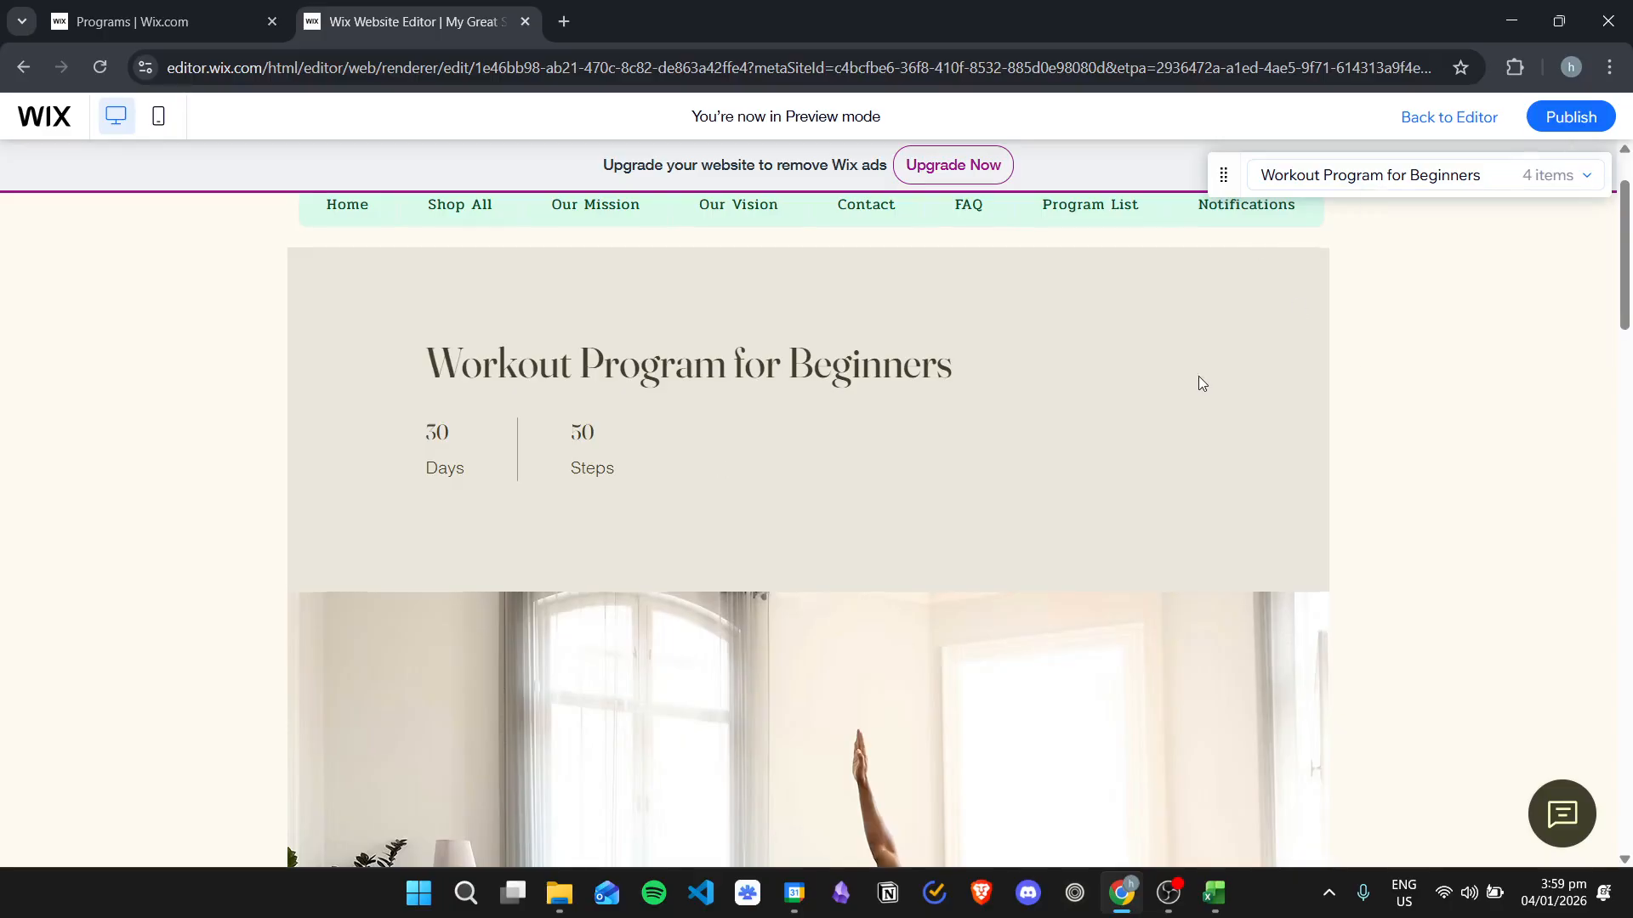
scroll(1190, 377, up, 1)
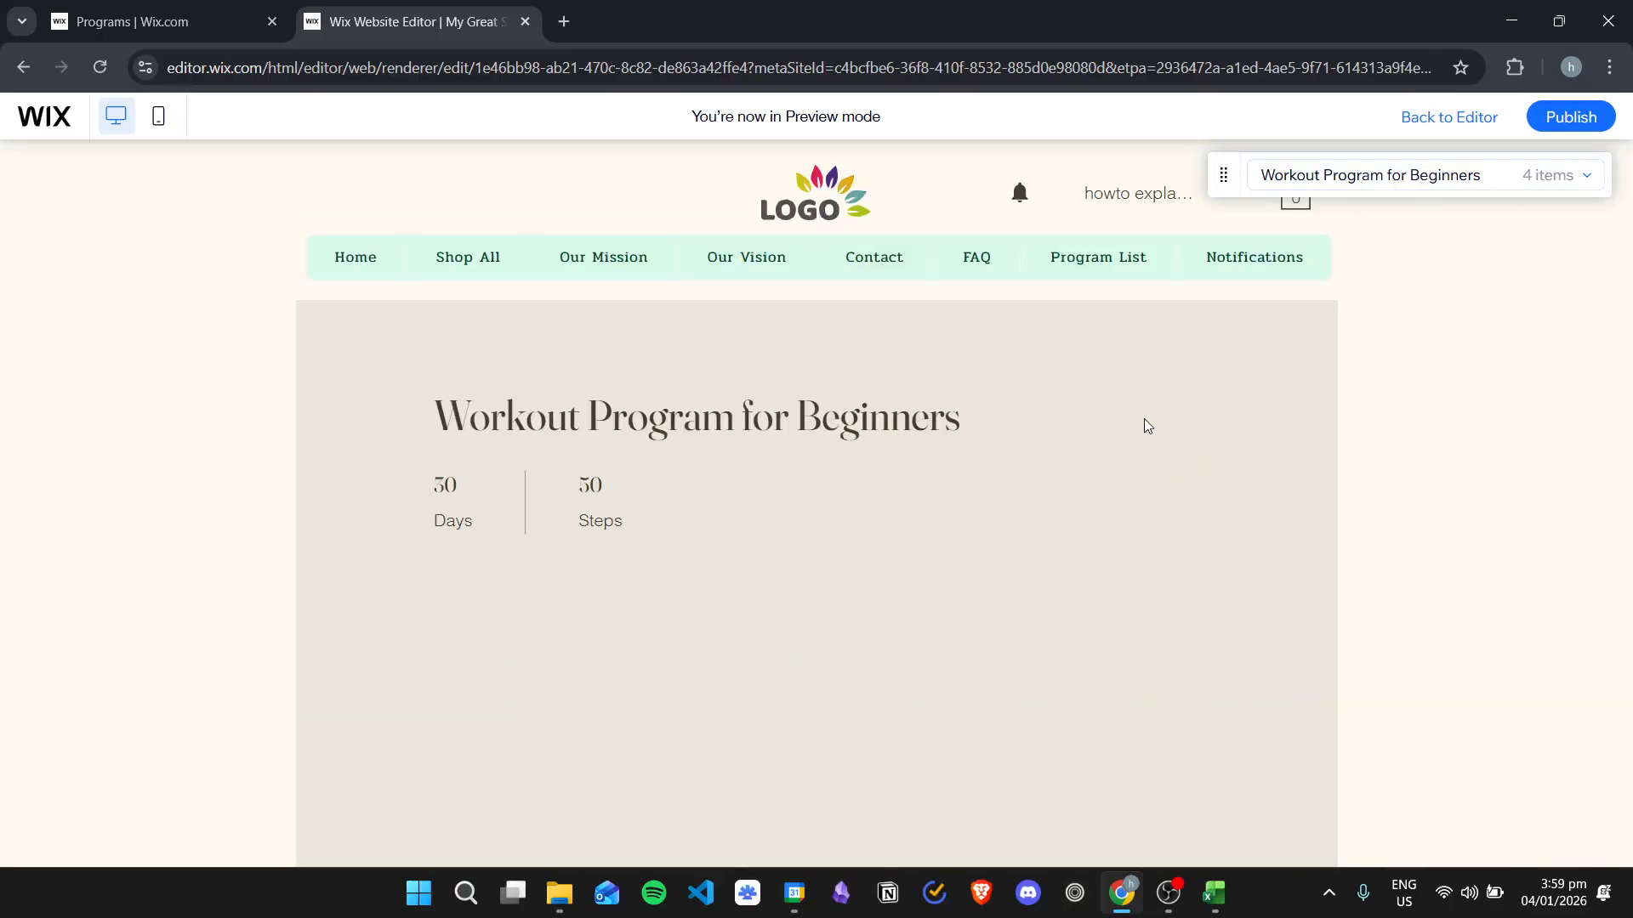
scroll(1160, 451, down, 7)
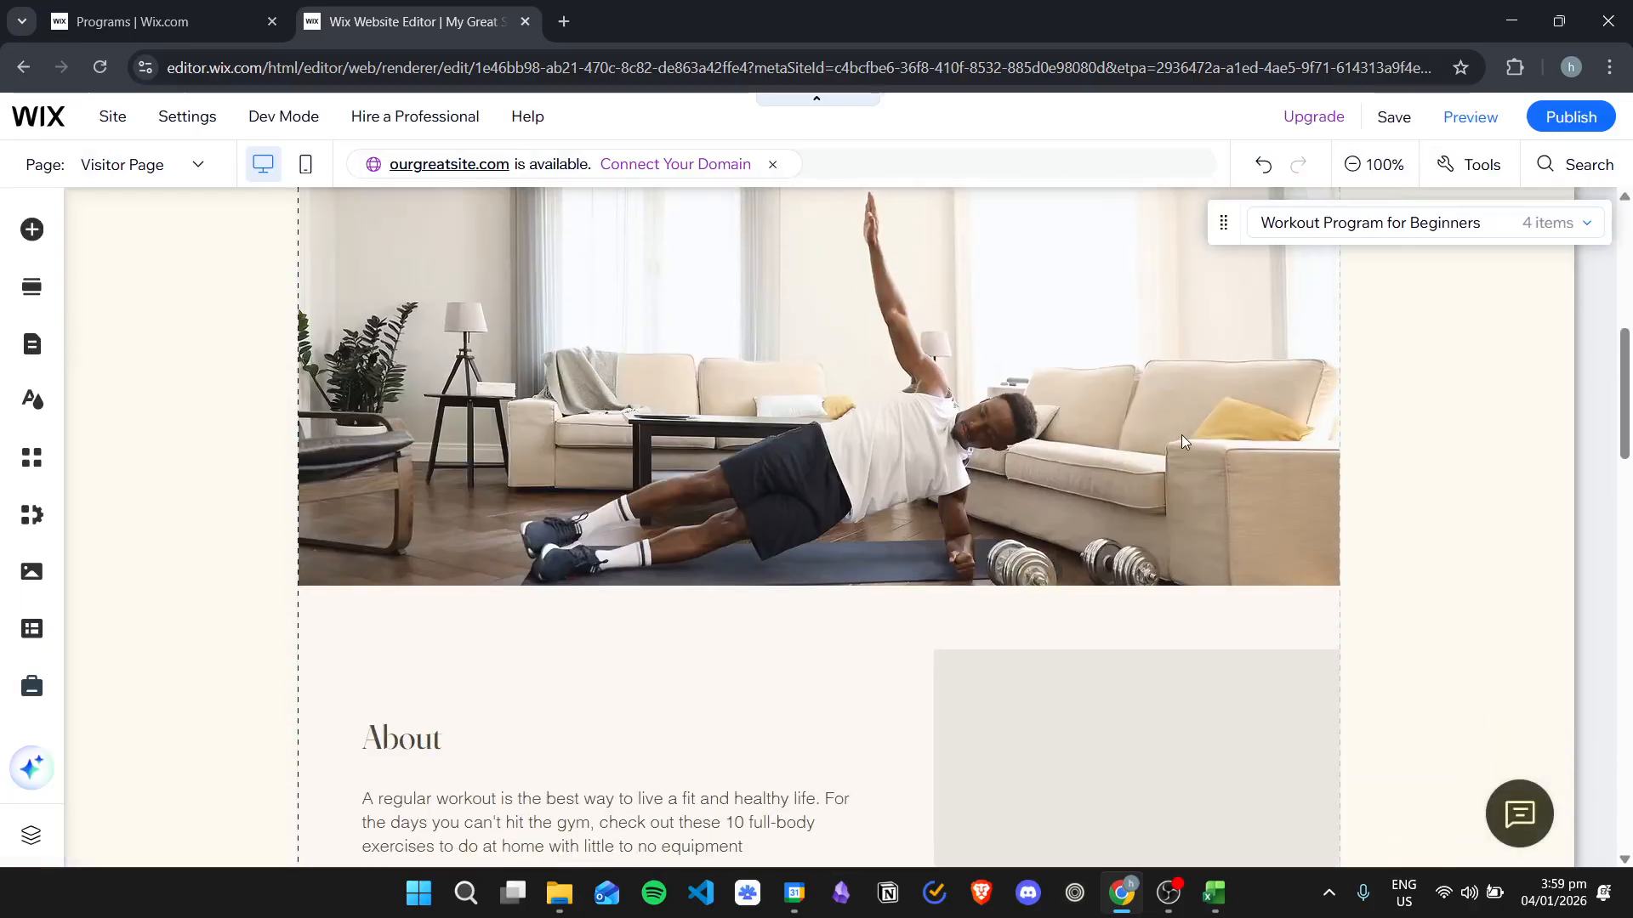
scroll(1182, 434, up, 6)
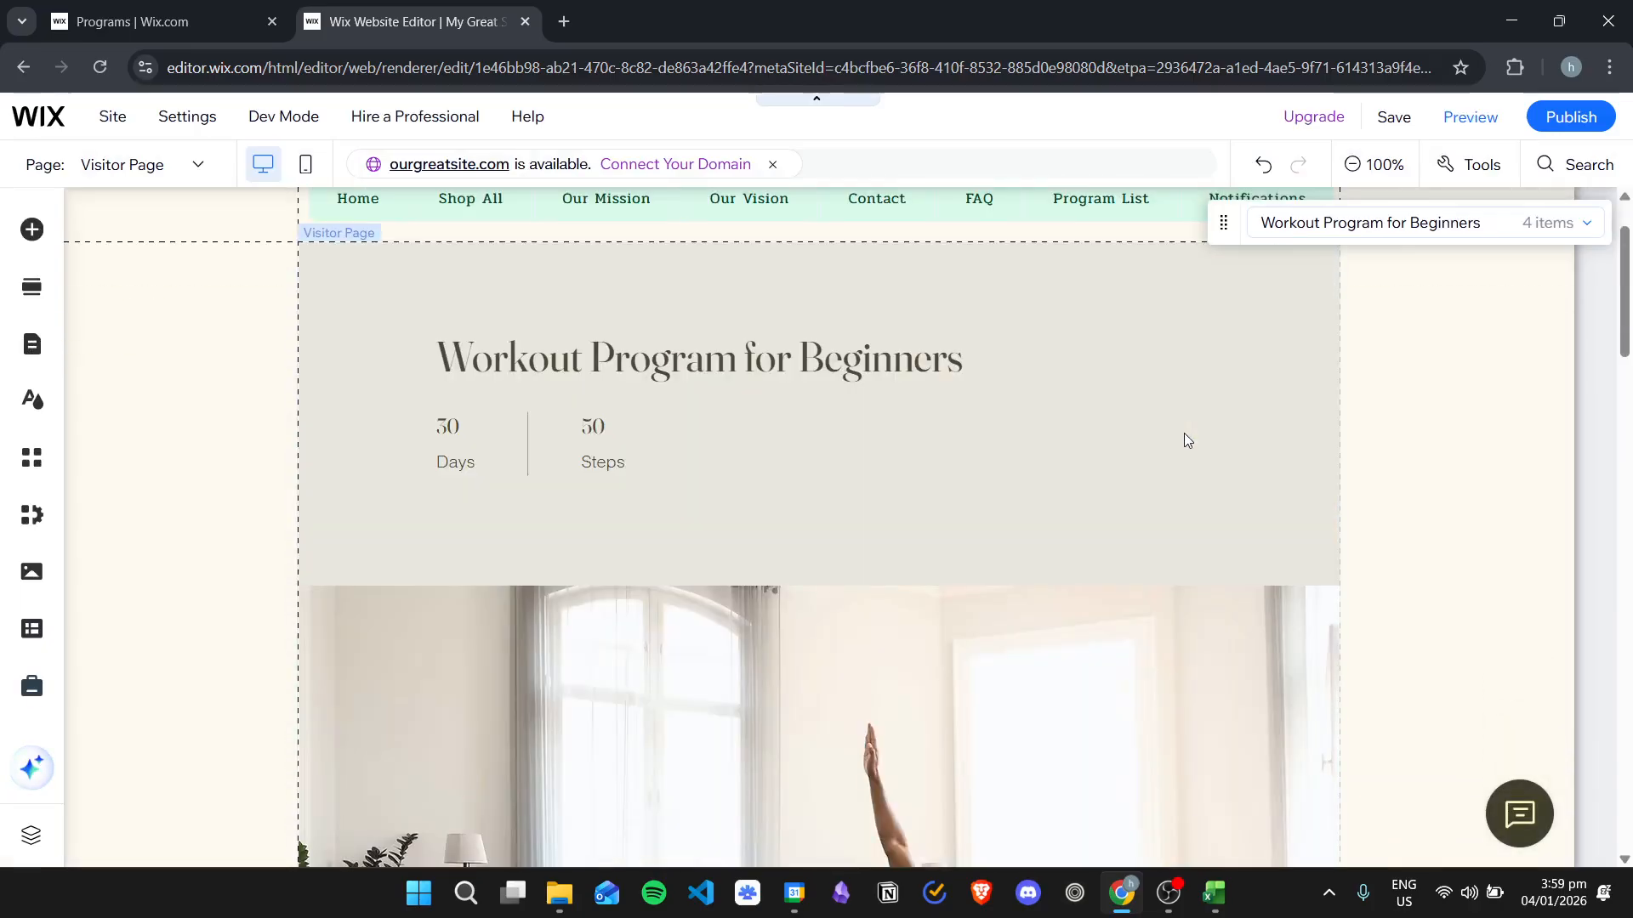